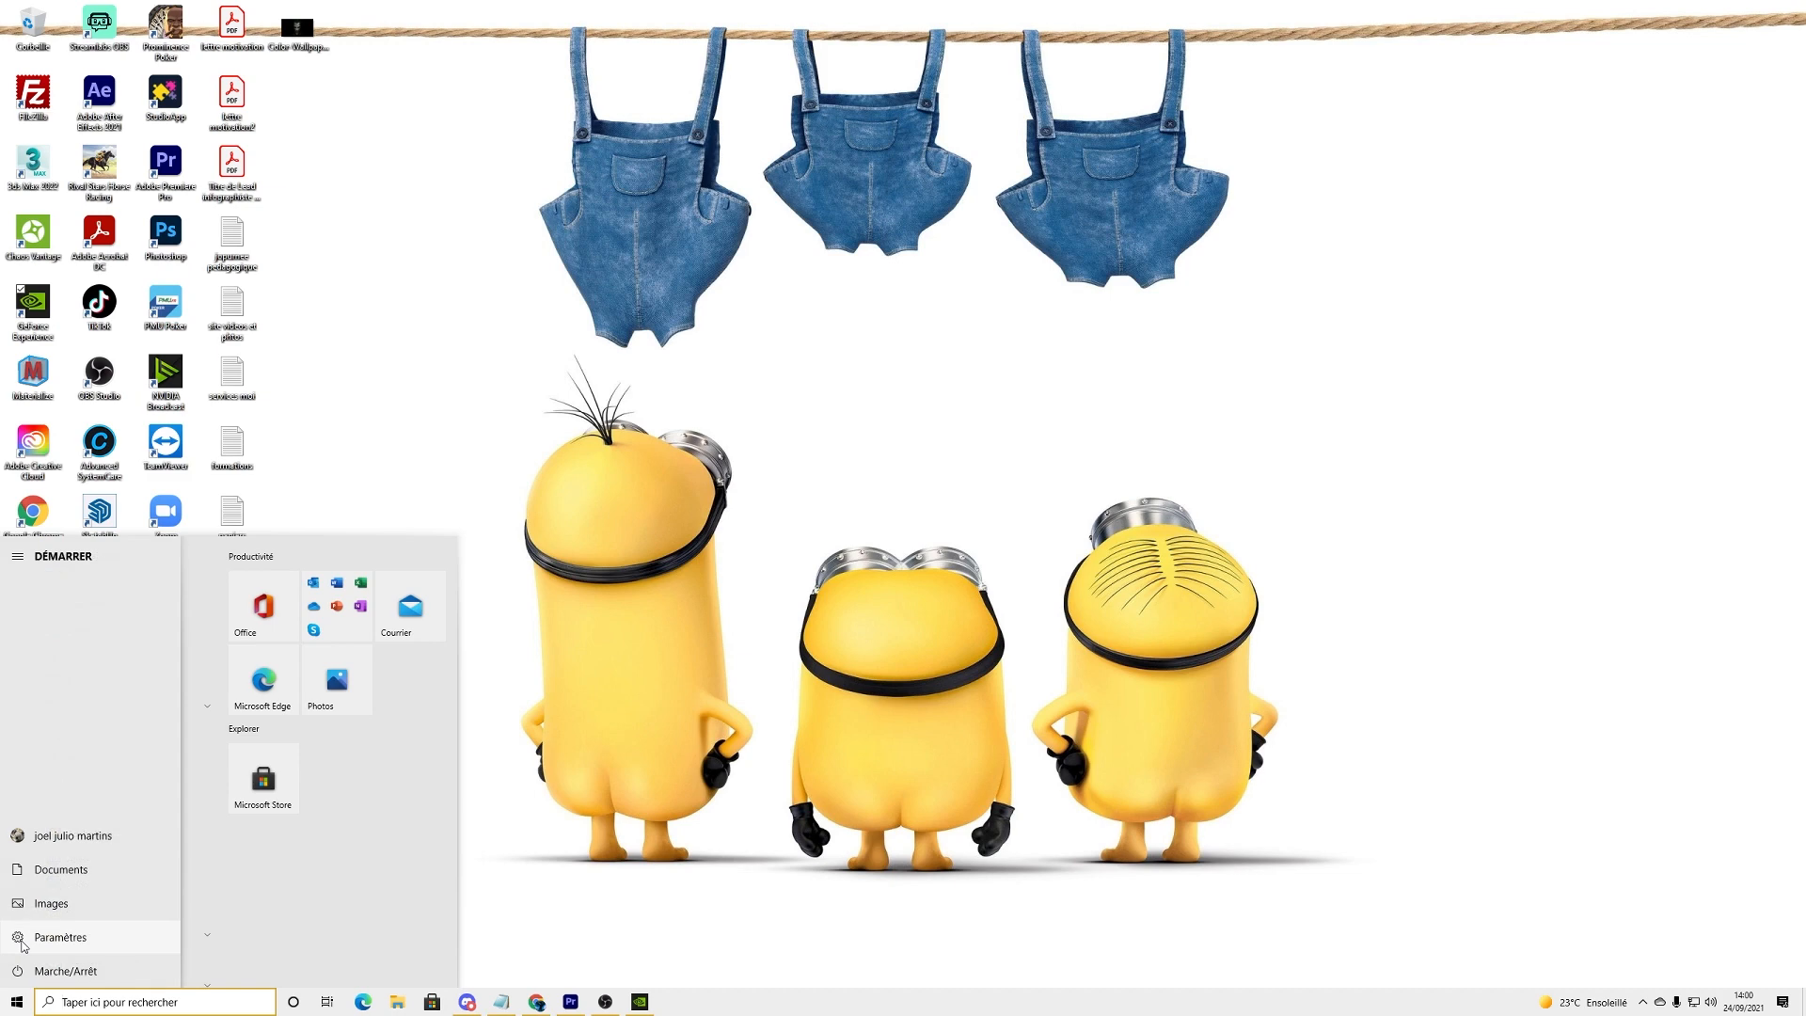
# Step: Review the Windows Update status in the Windows update and security settings, then close the settings
pyautogui.click(60, 940)
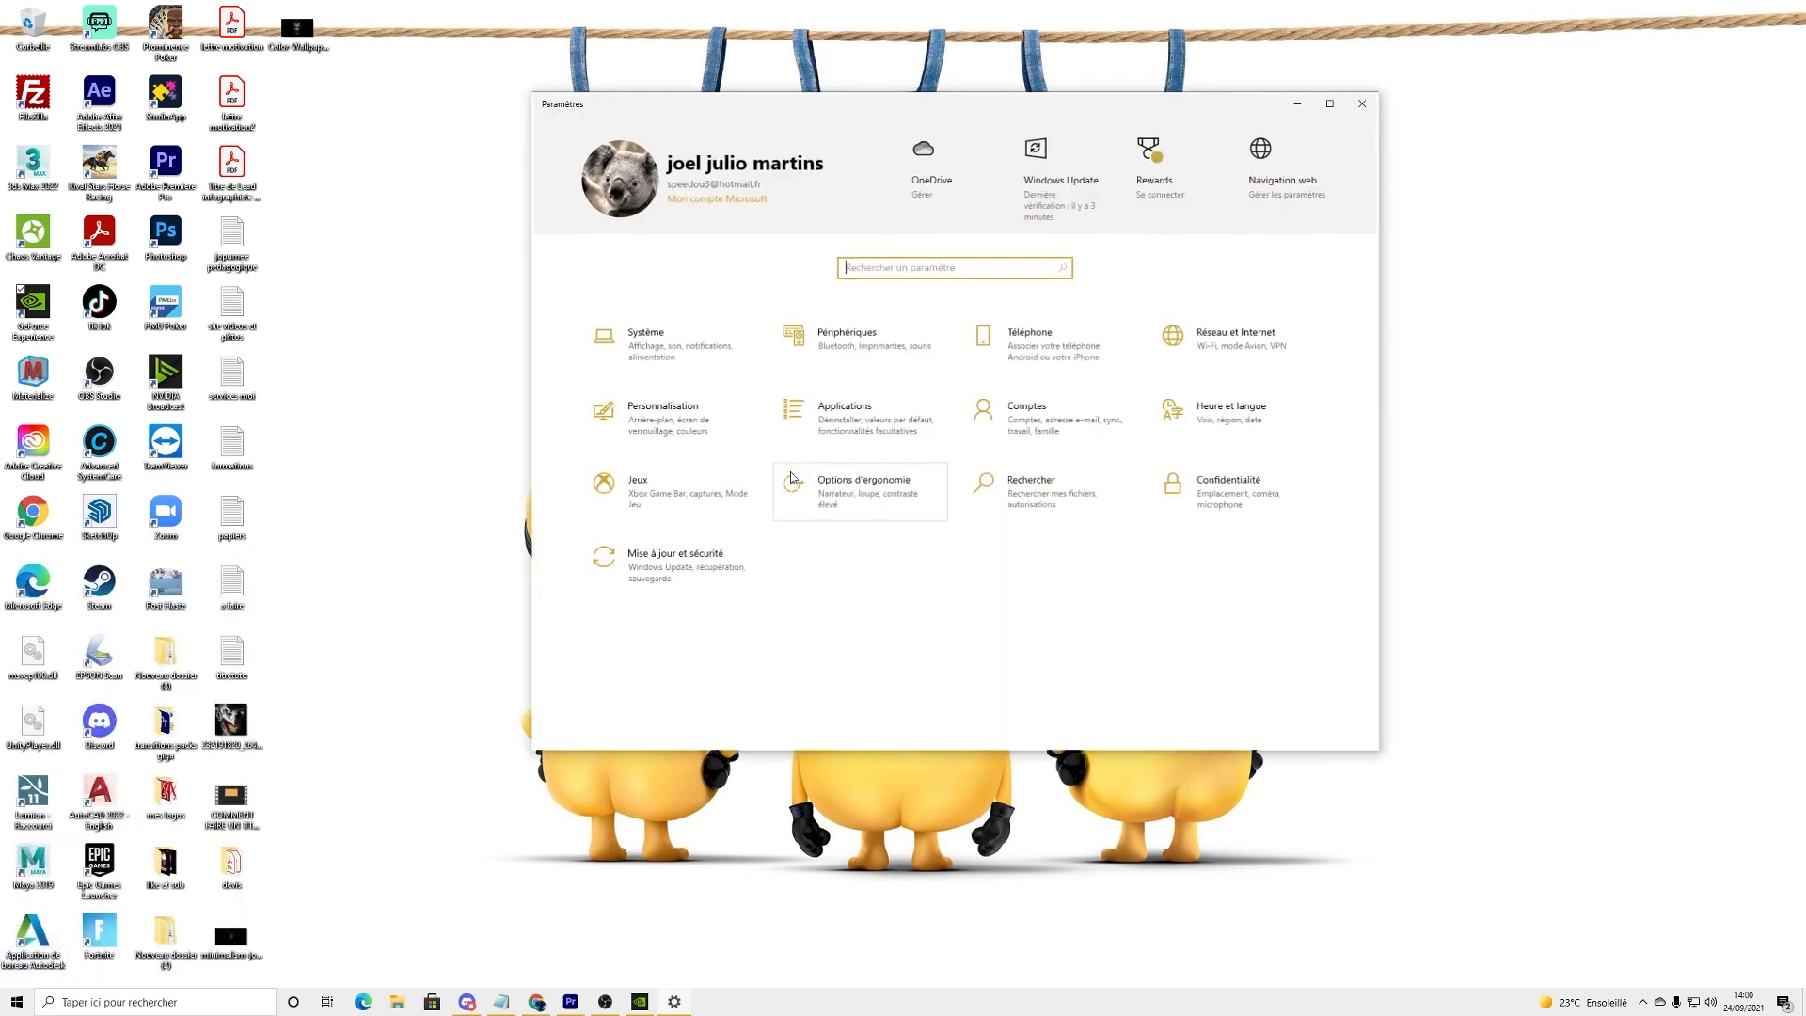
pyautogui.click(664, 565)
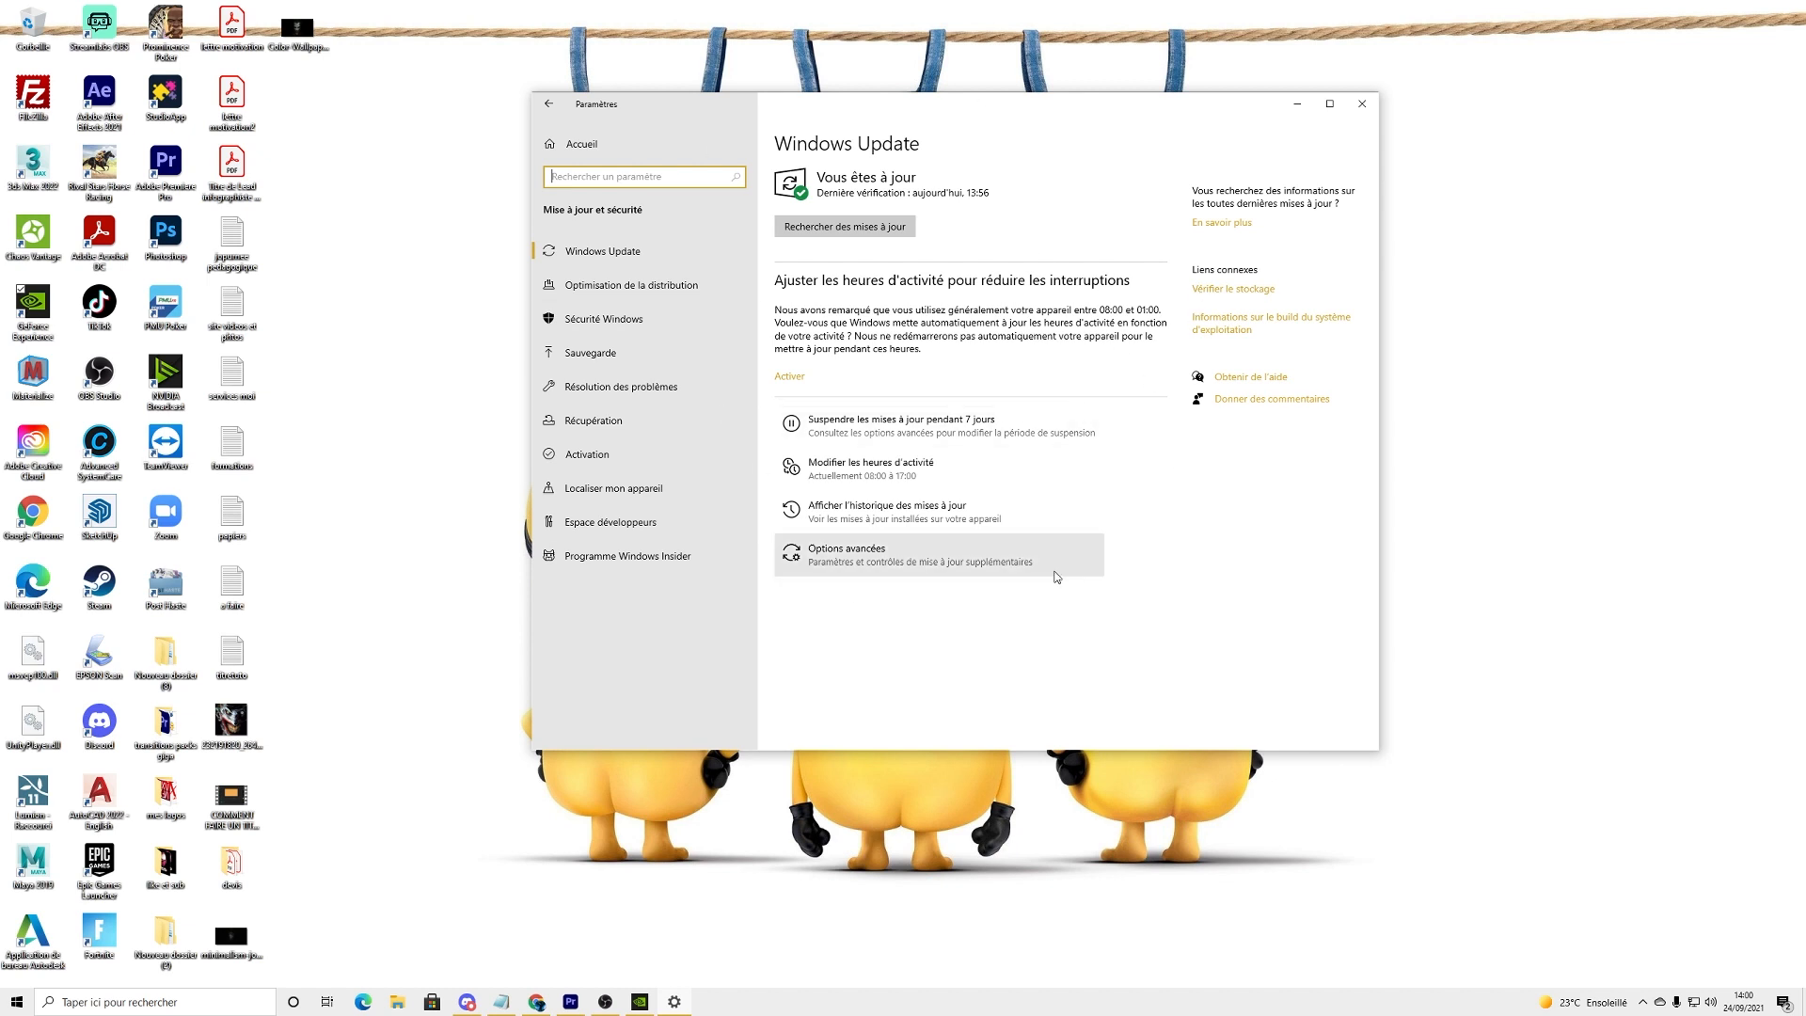
pyautogui.click(1364, 105)
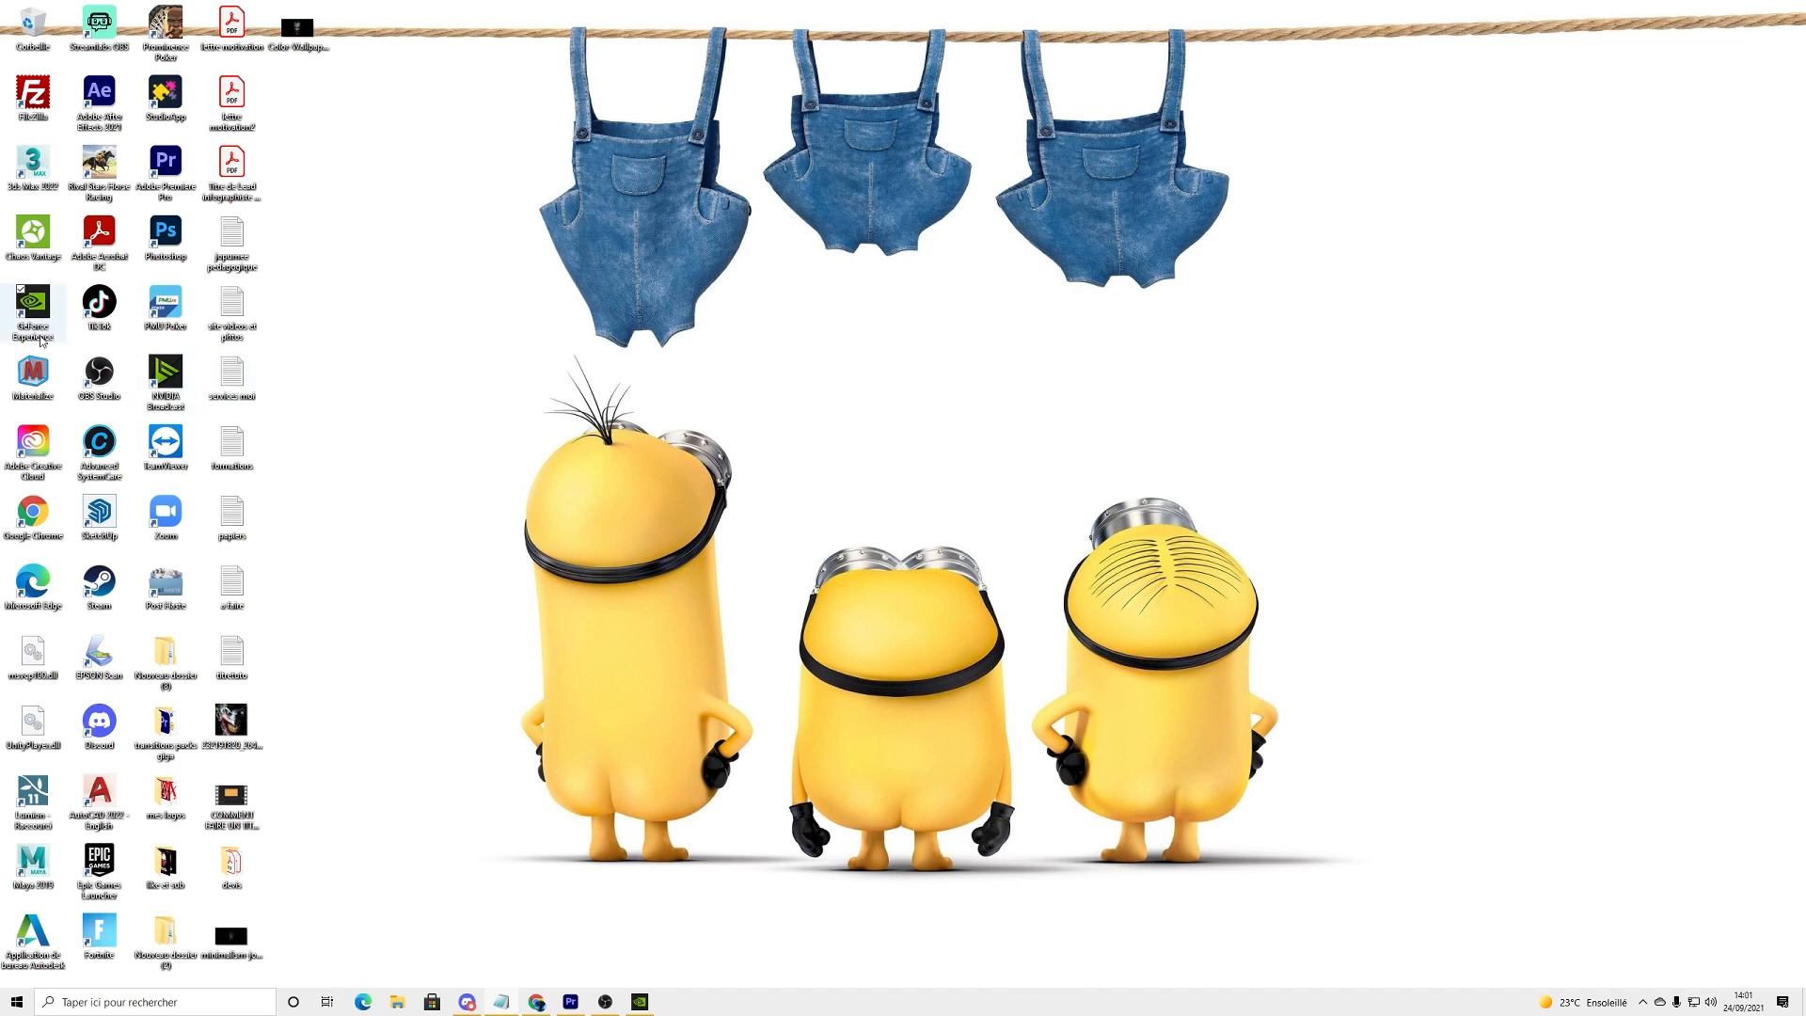
# Step: Switch to GeForce Experience, check for updates to the GeForce Game Ready driver, and close the application
pyautogui.click(643, 1001)
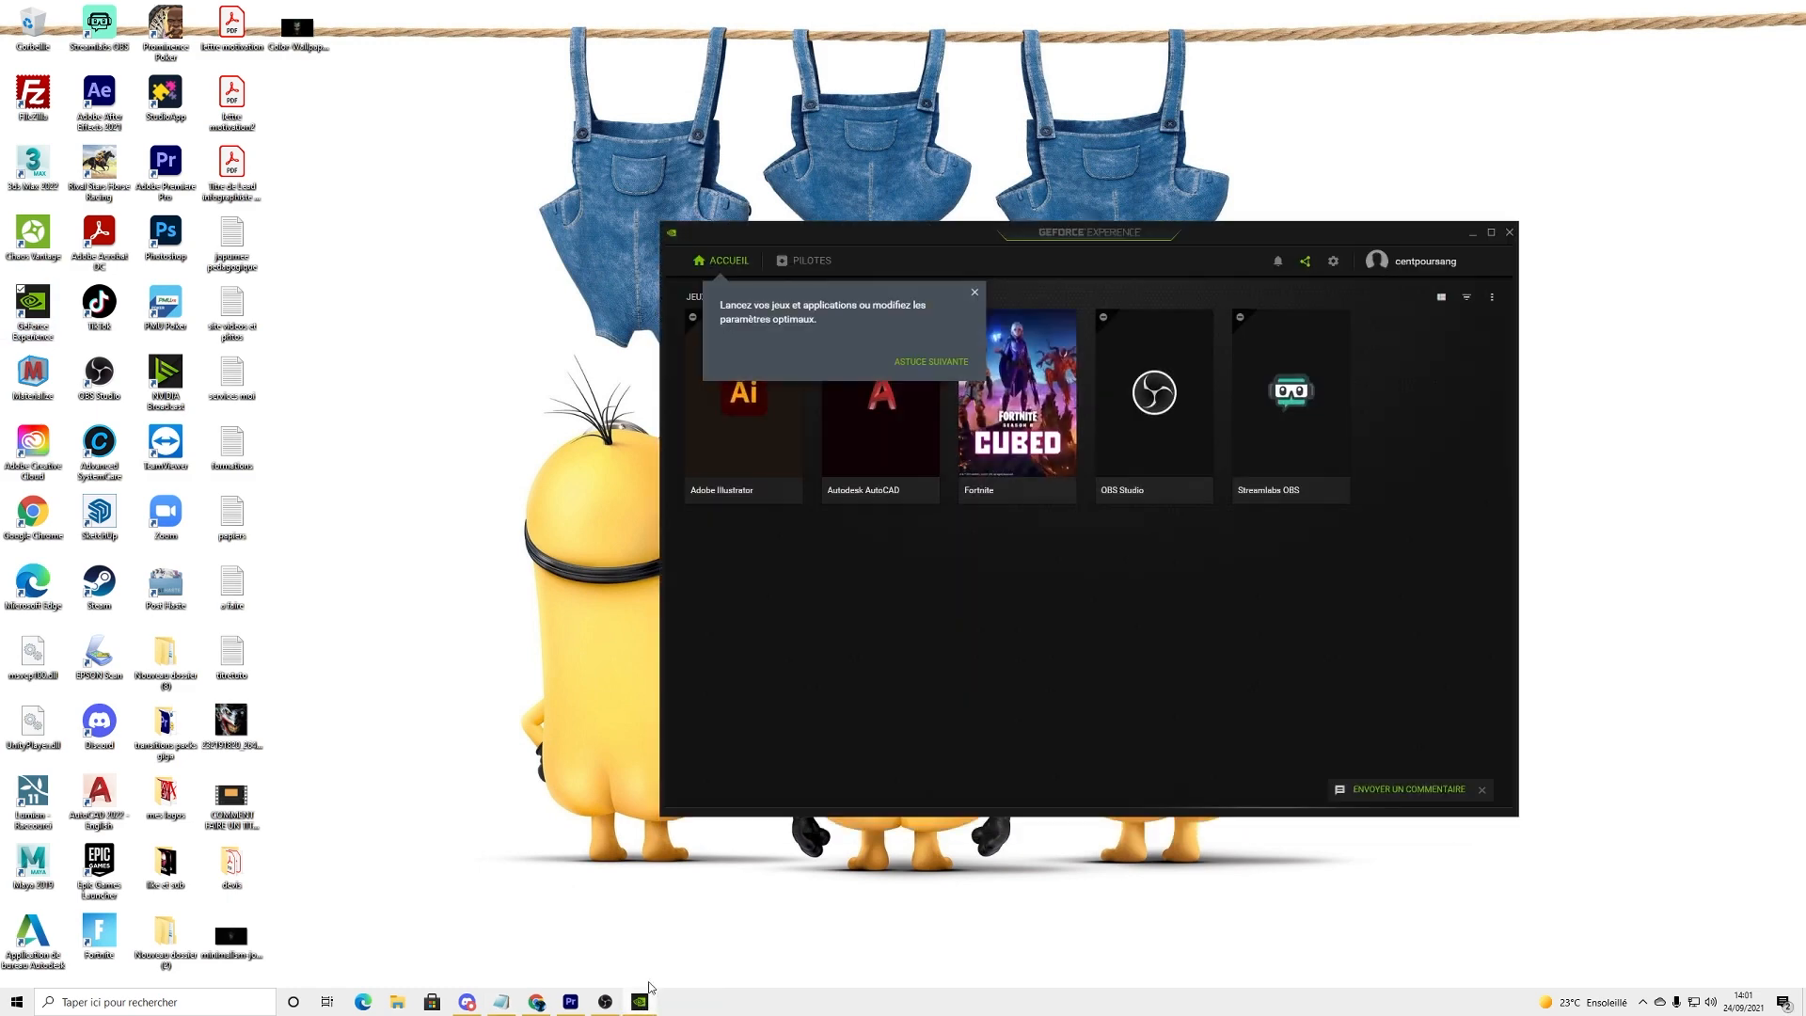
pyautogui.click(975, 292)
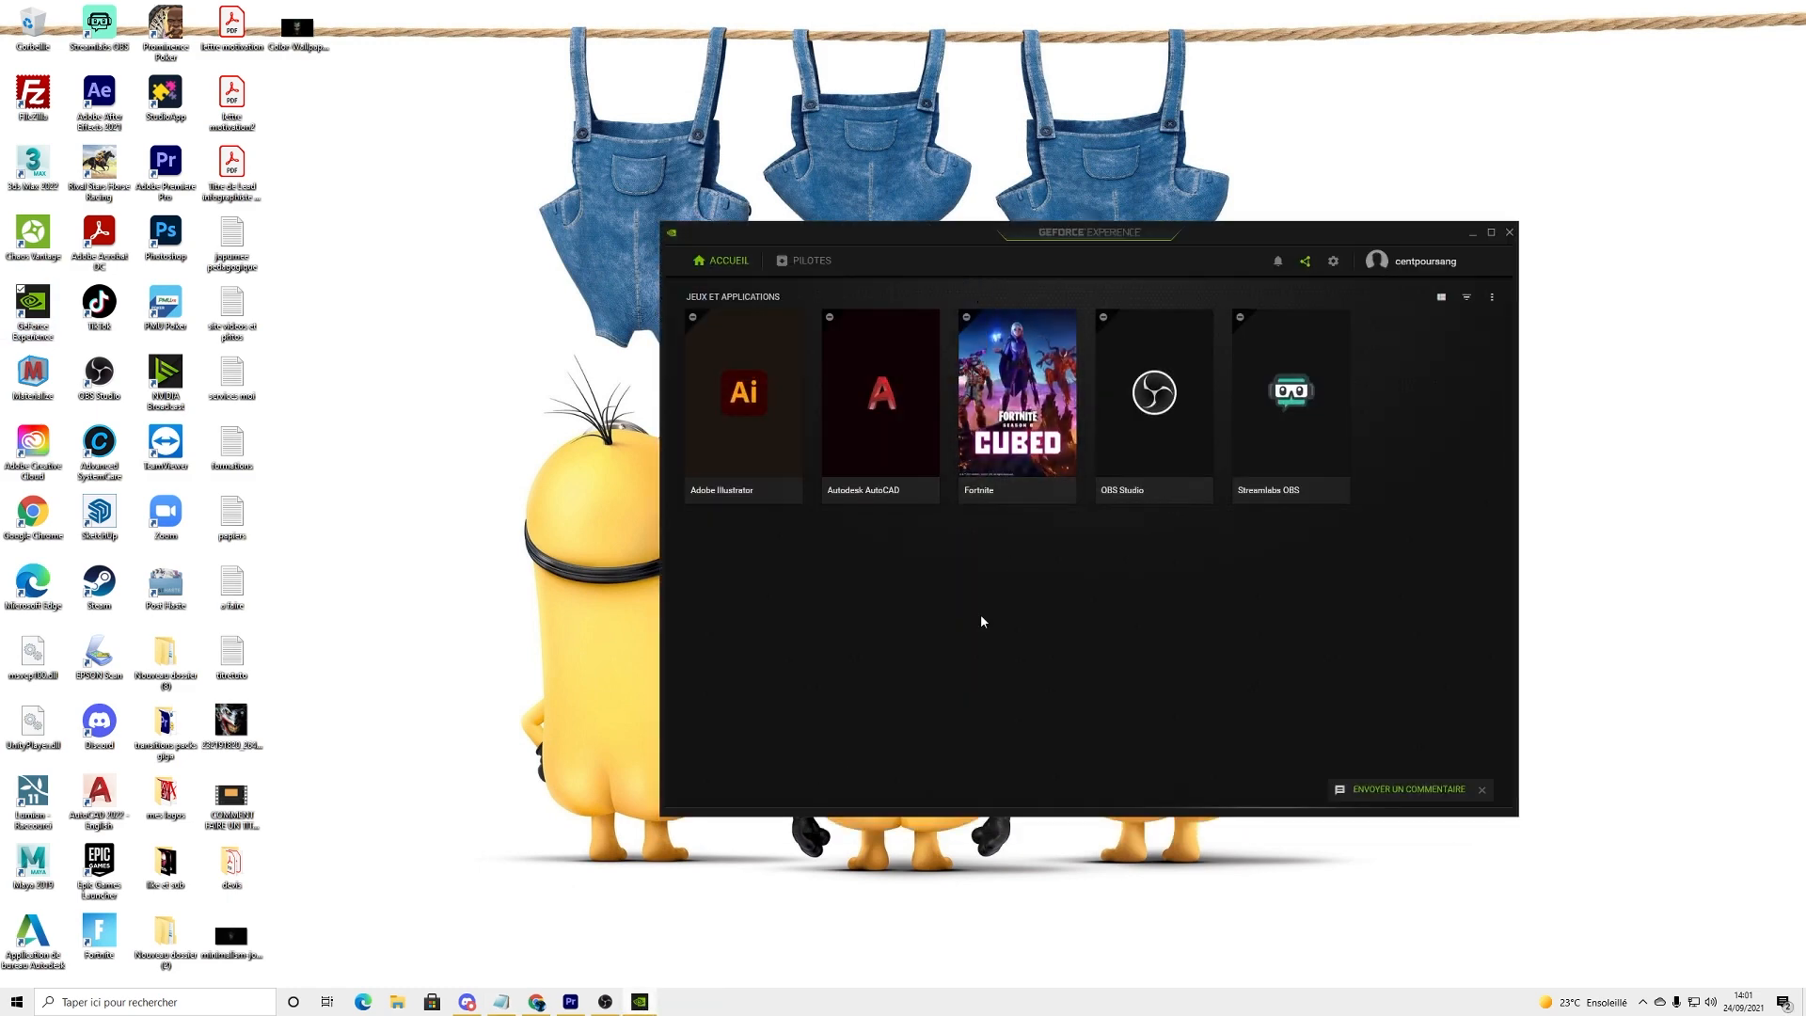
pyautogui.click(806, 261)
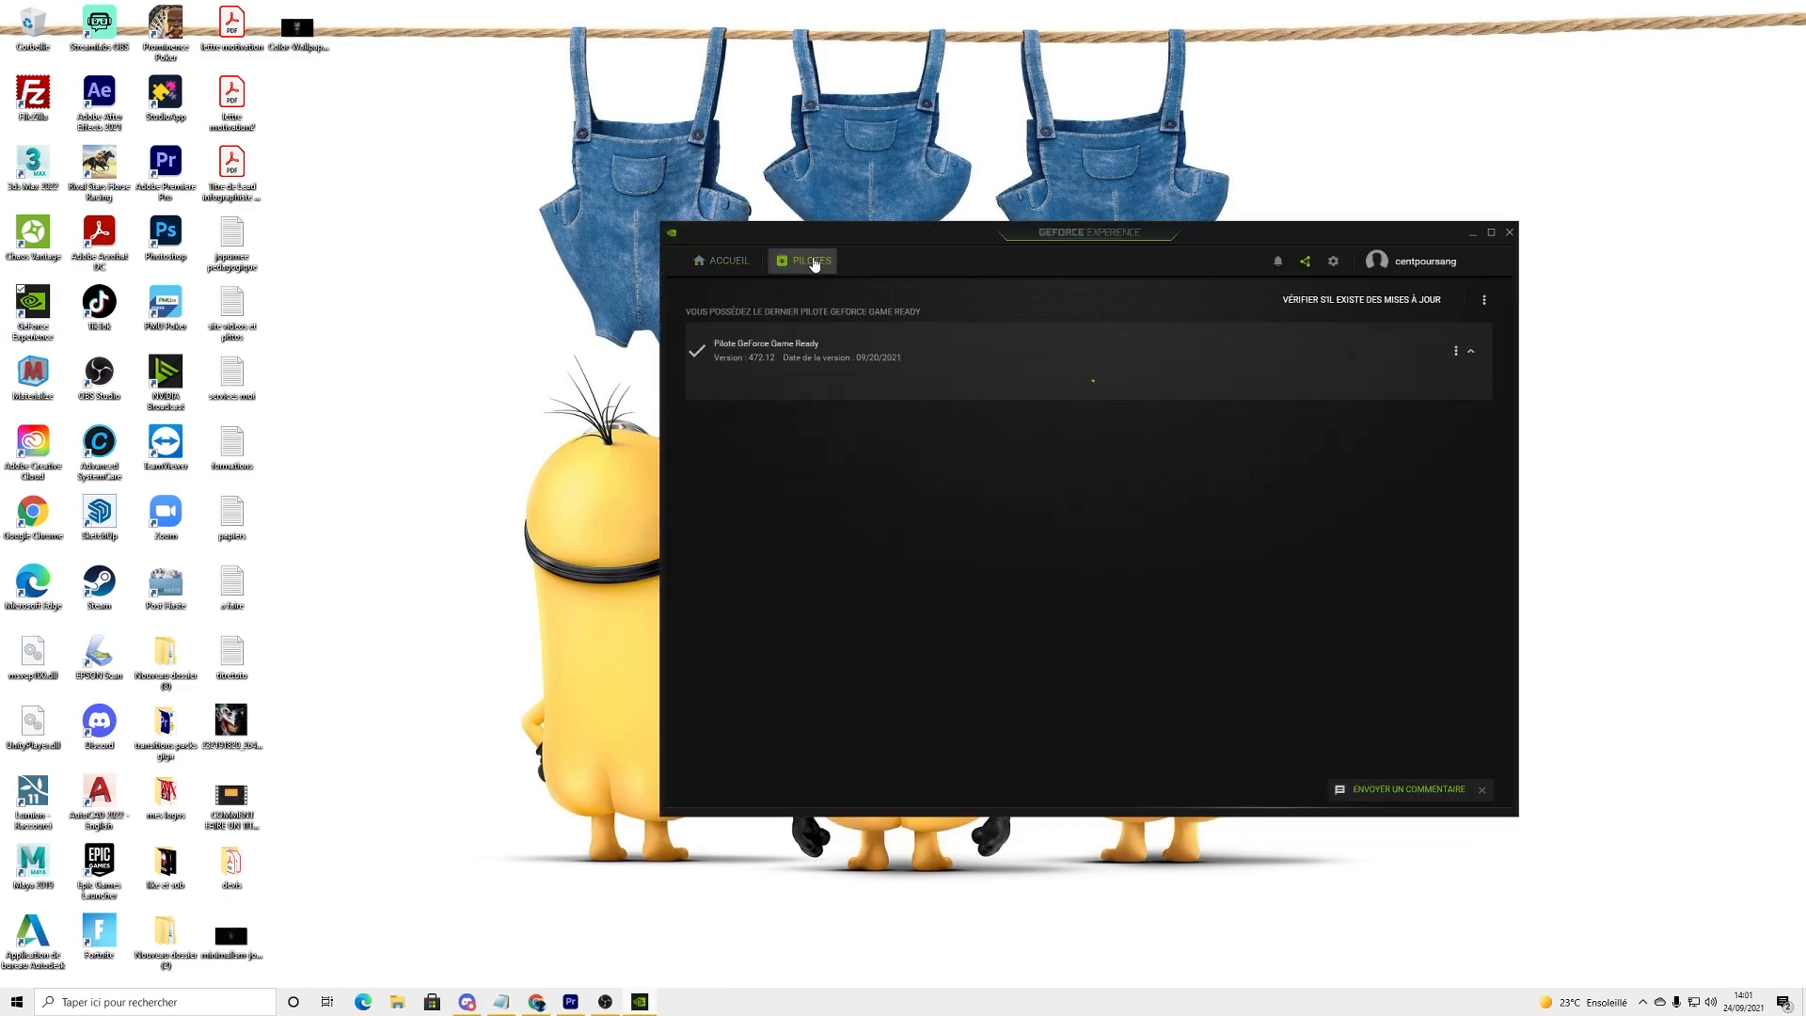
pyautogui.click(1356, 301)
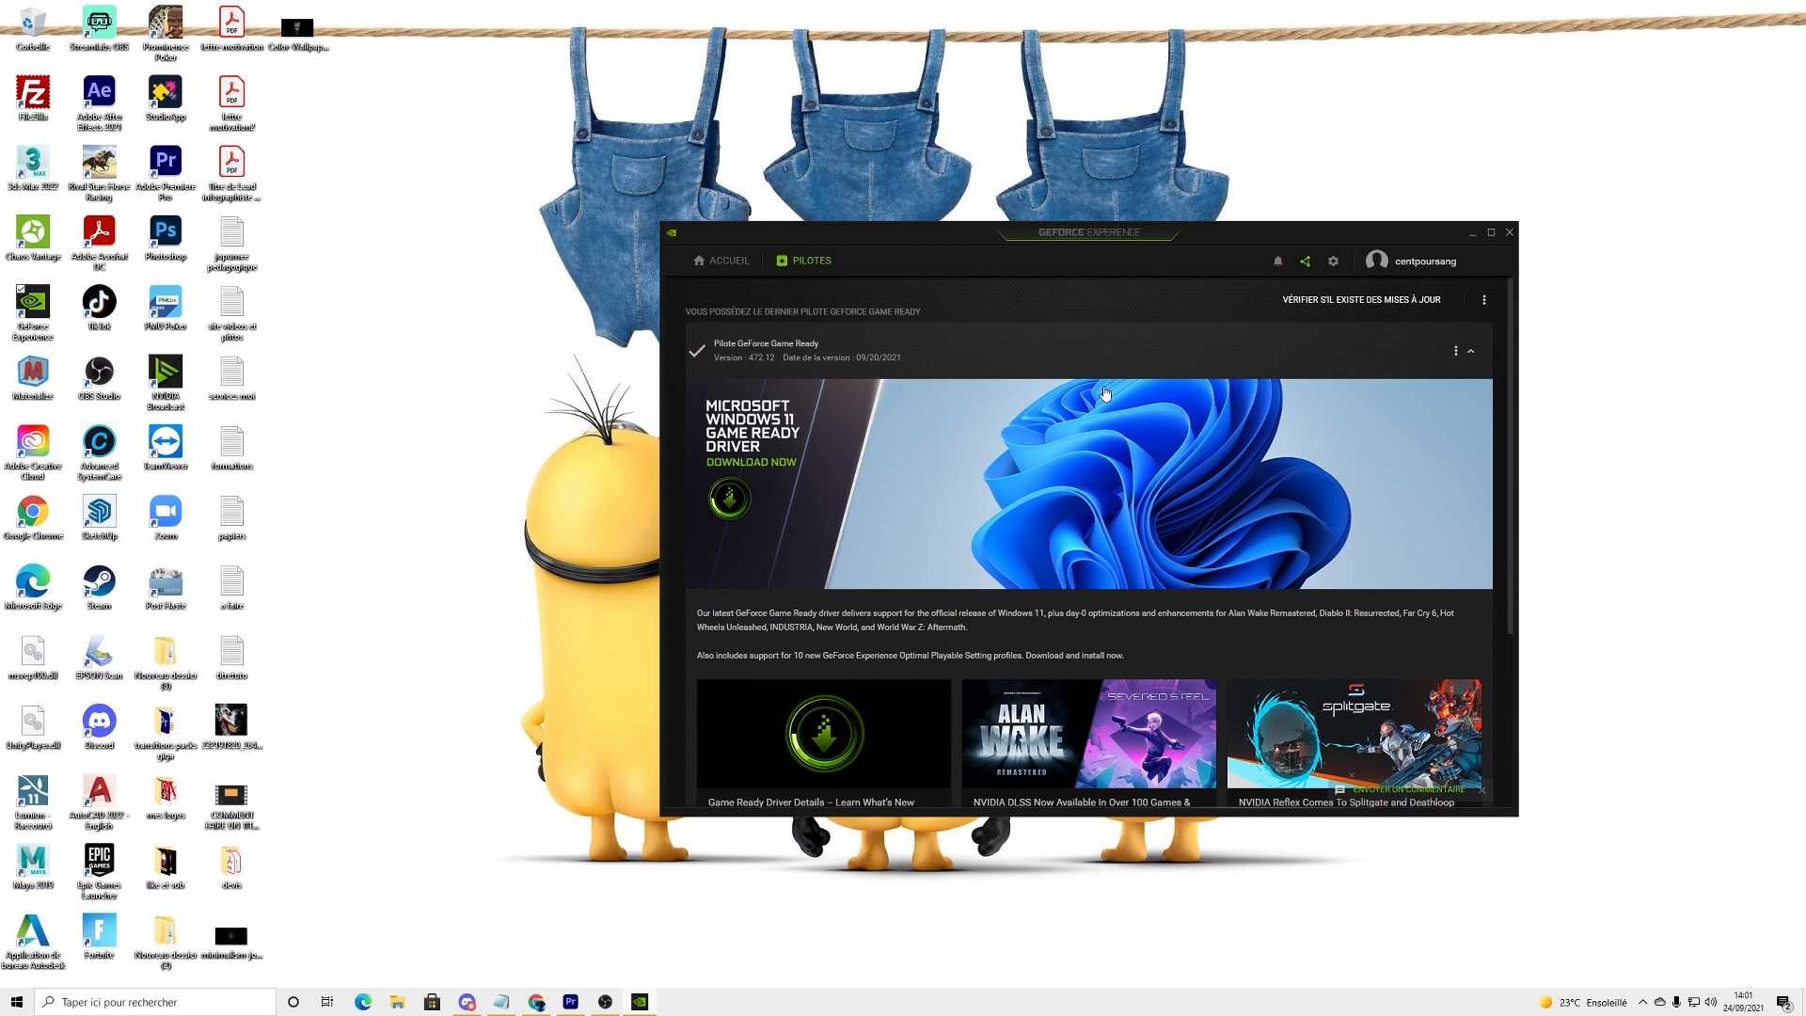
pyautogui.click(1510, 233)
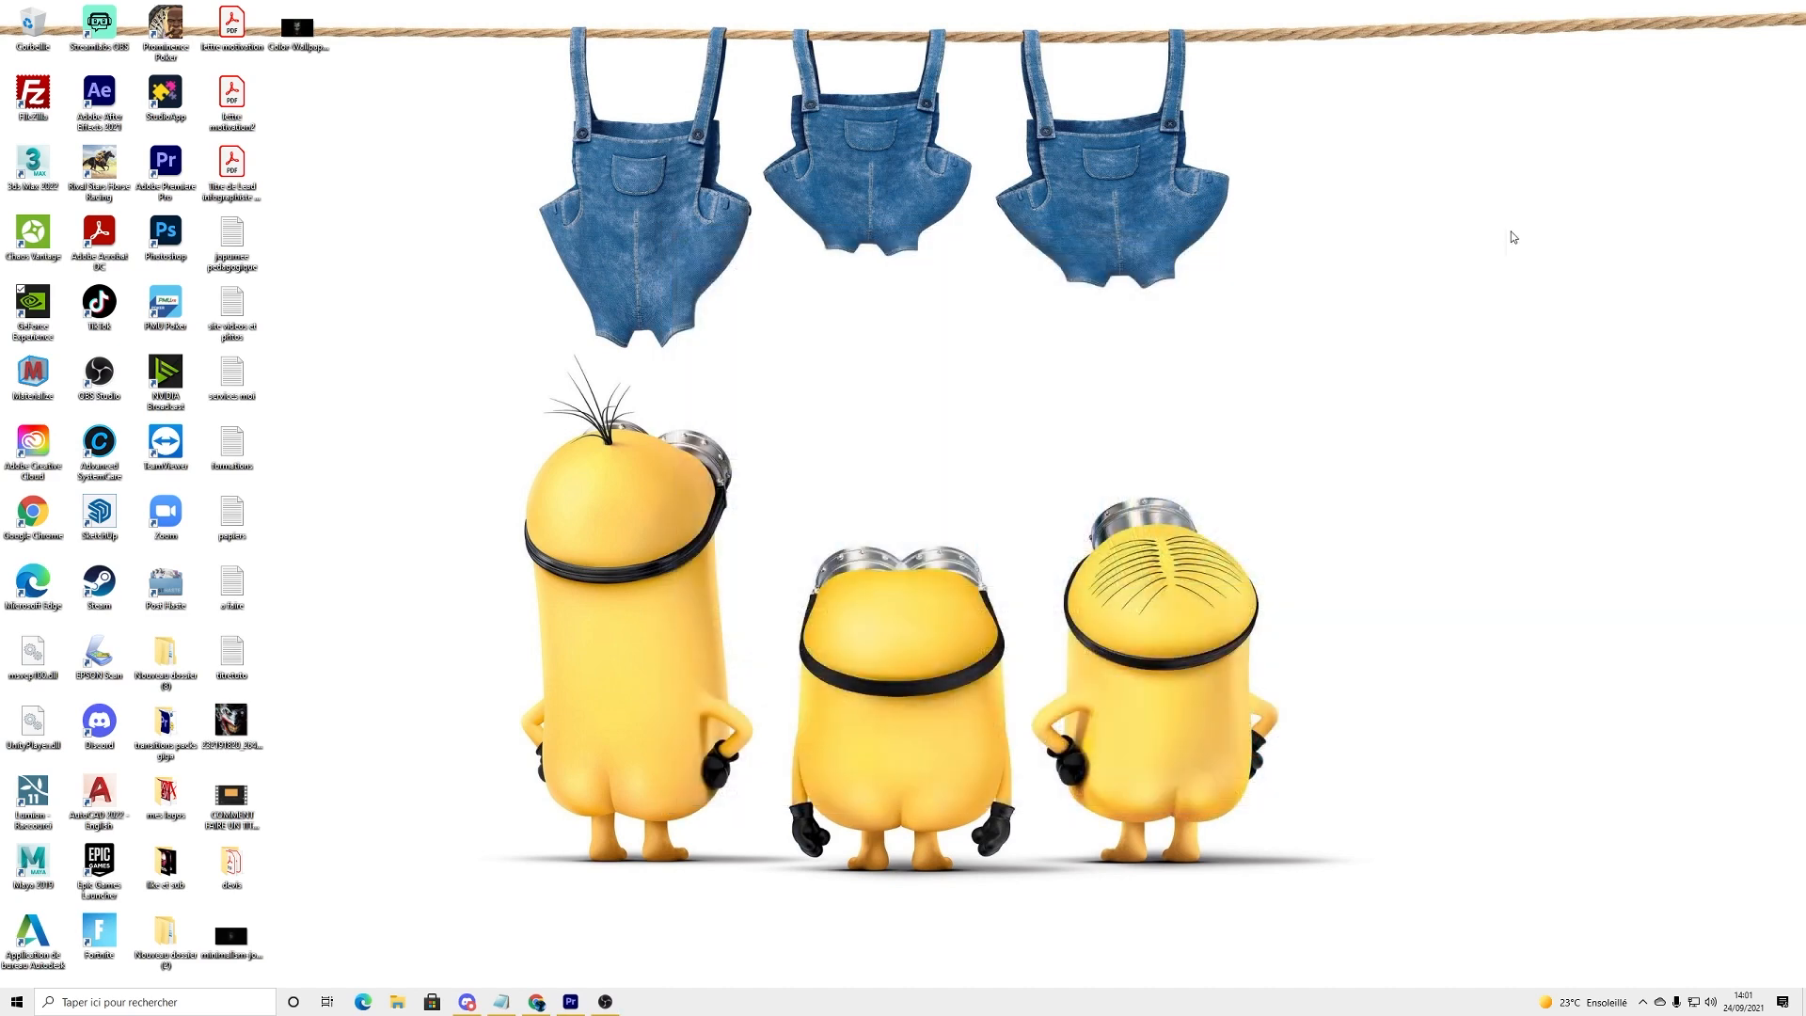
# Step: Switch to Premiere Pro and open the Media Cache preferences, leaving saving cache files next to original media disabled
pyautogui.click(570, 1004)
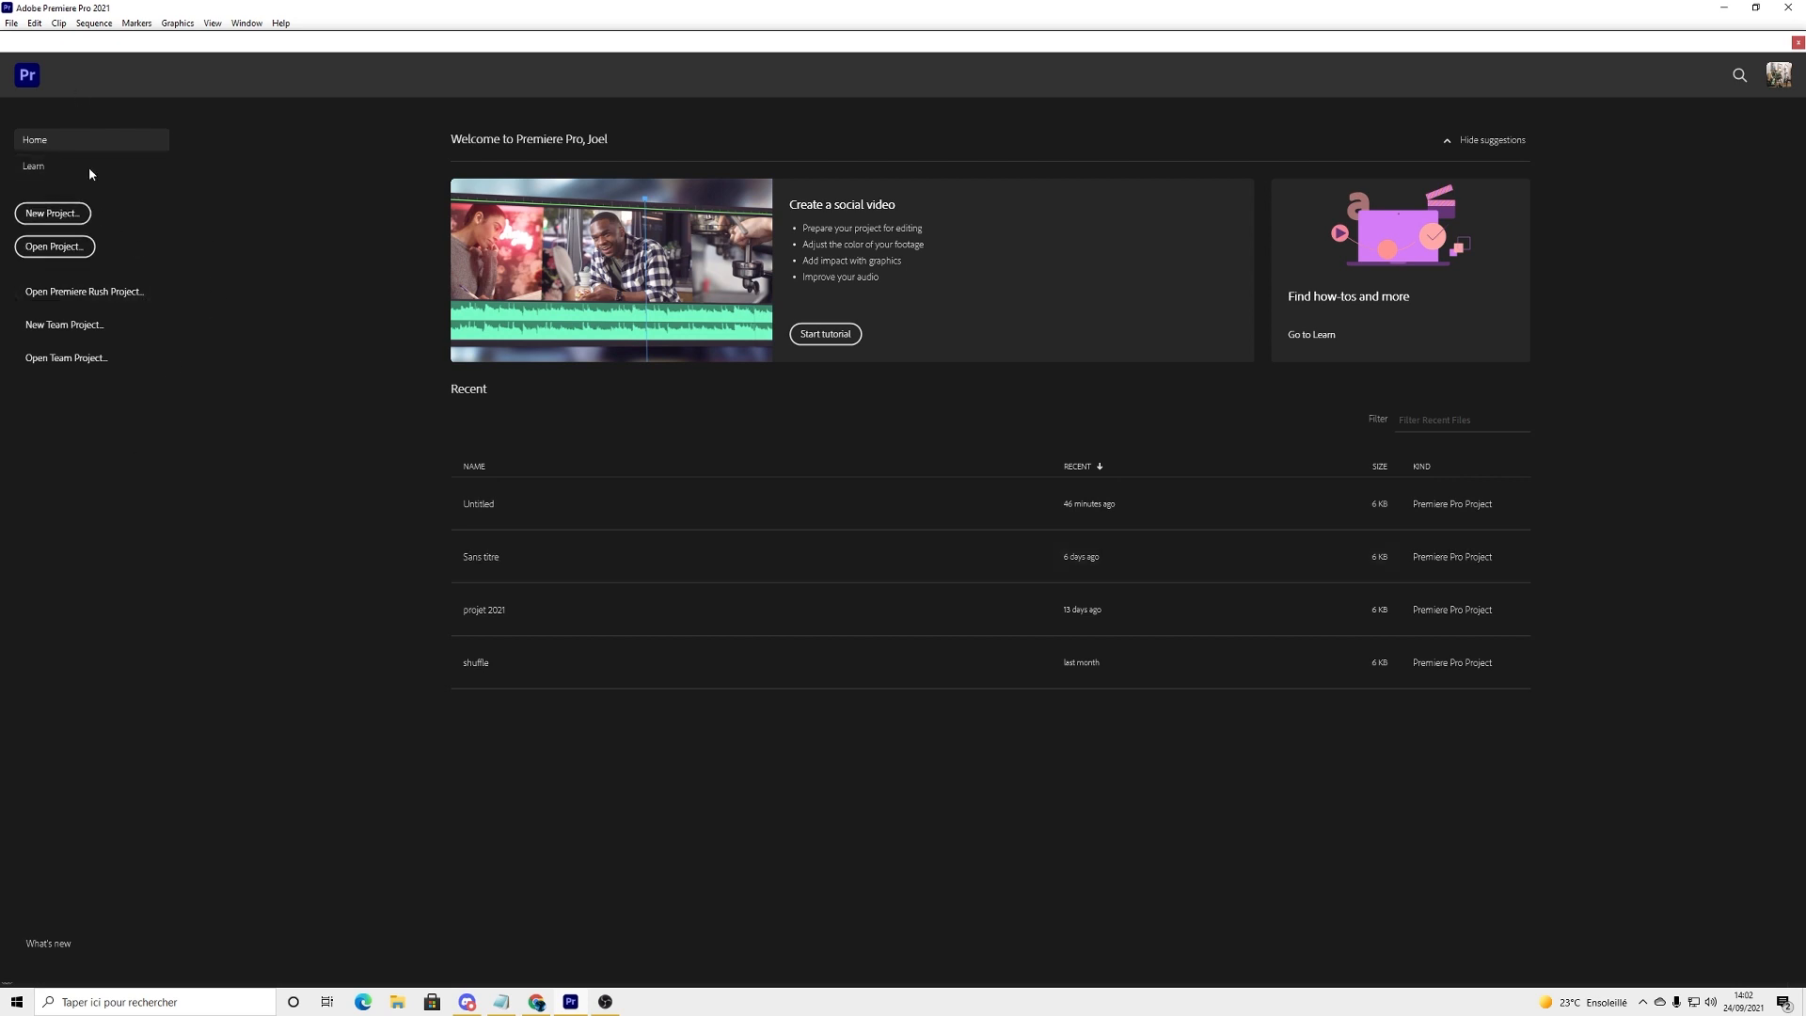
pyautogui.click(34, 22)
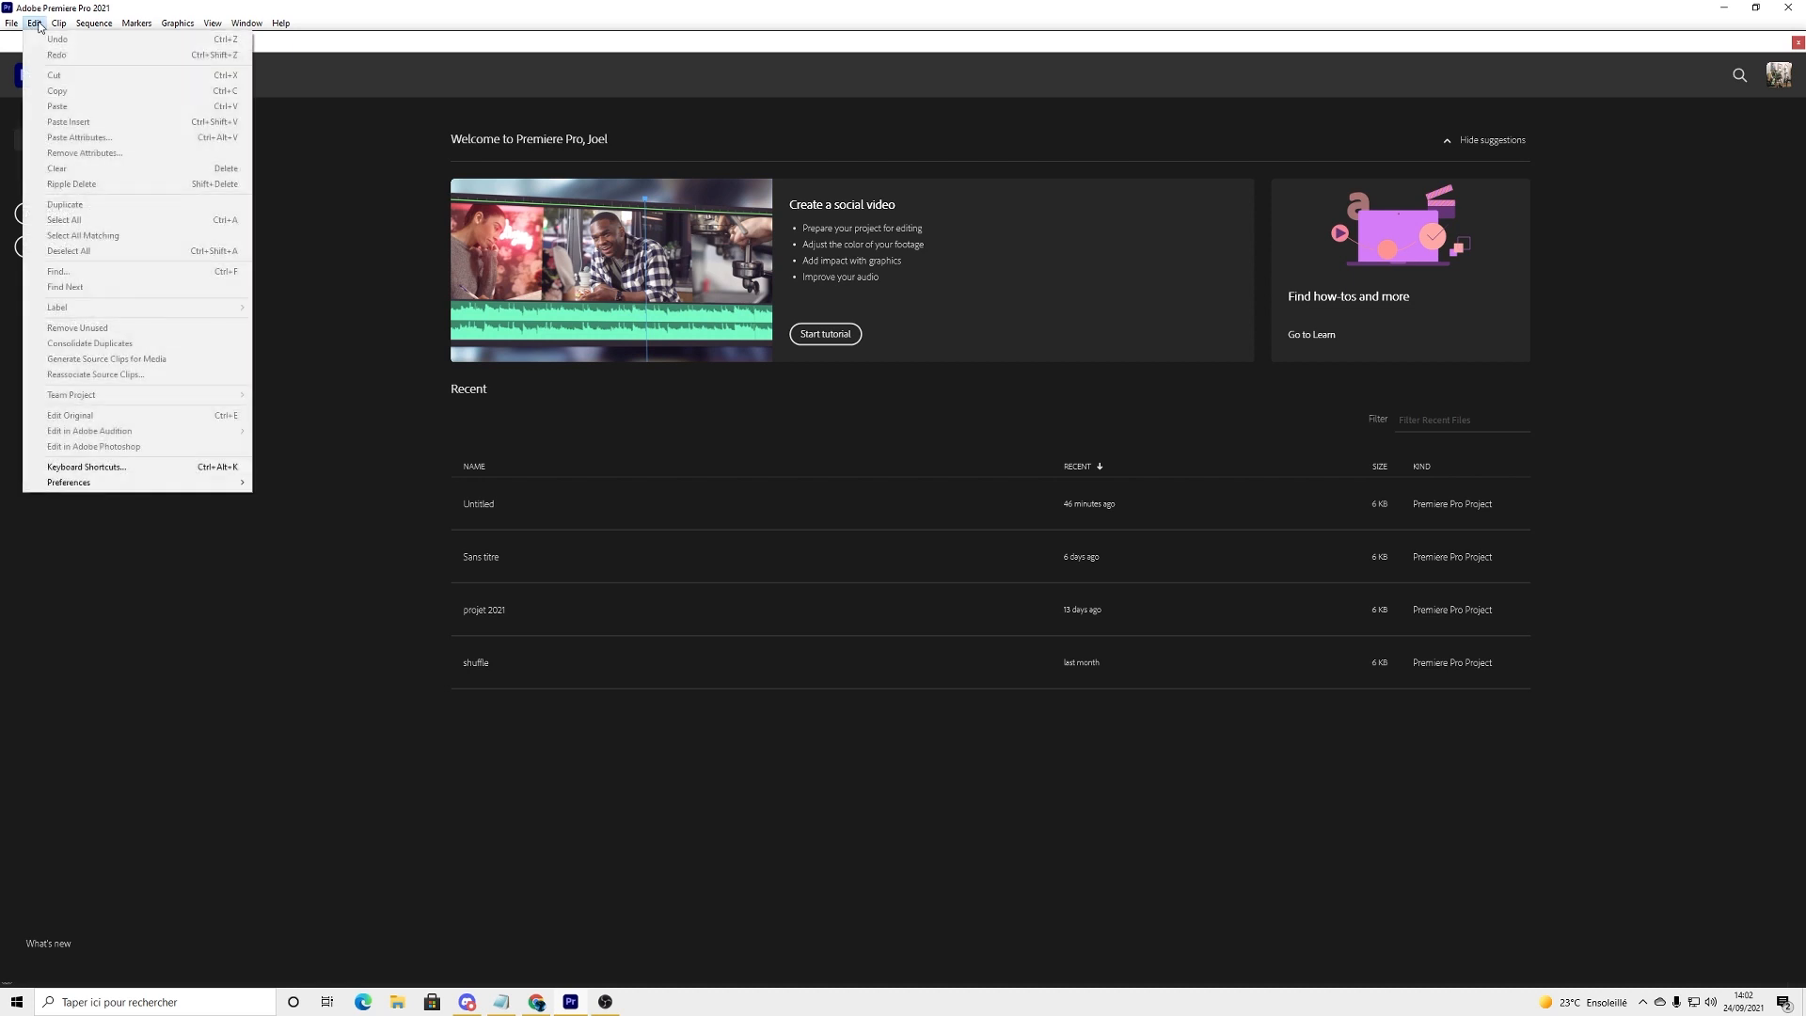
pyautogui.moveTo(189, 482)
pyautogui.click(286, 482)
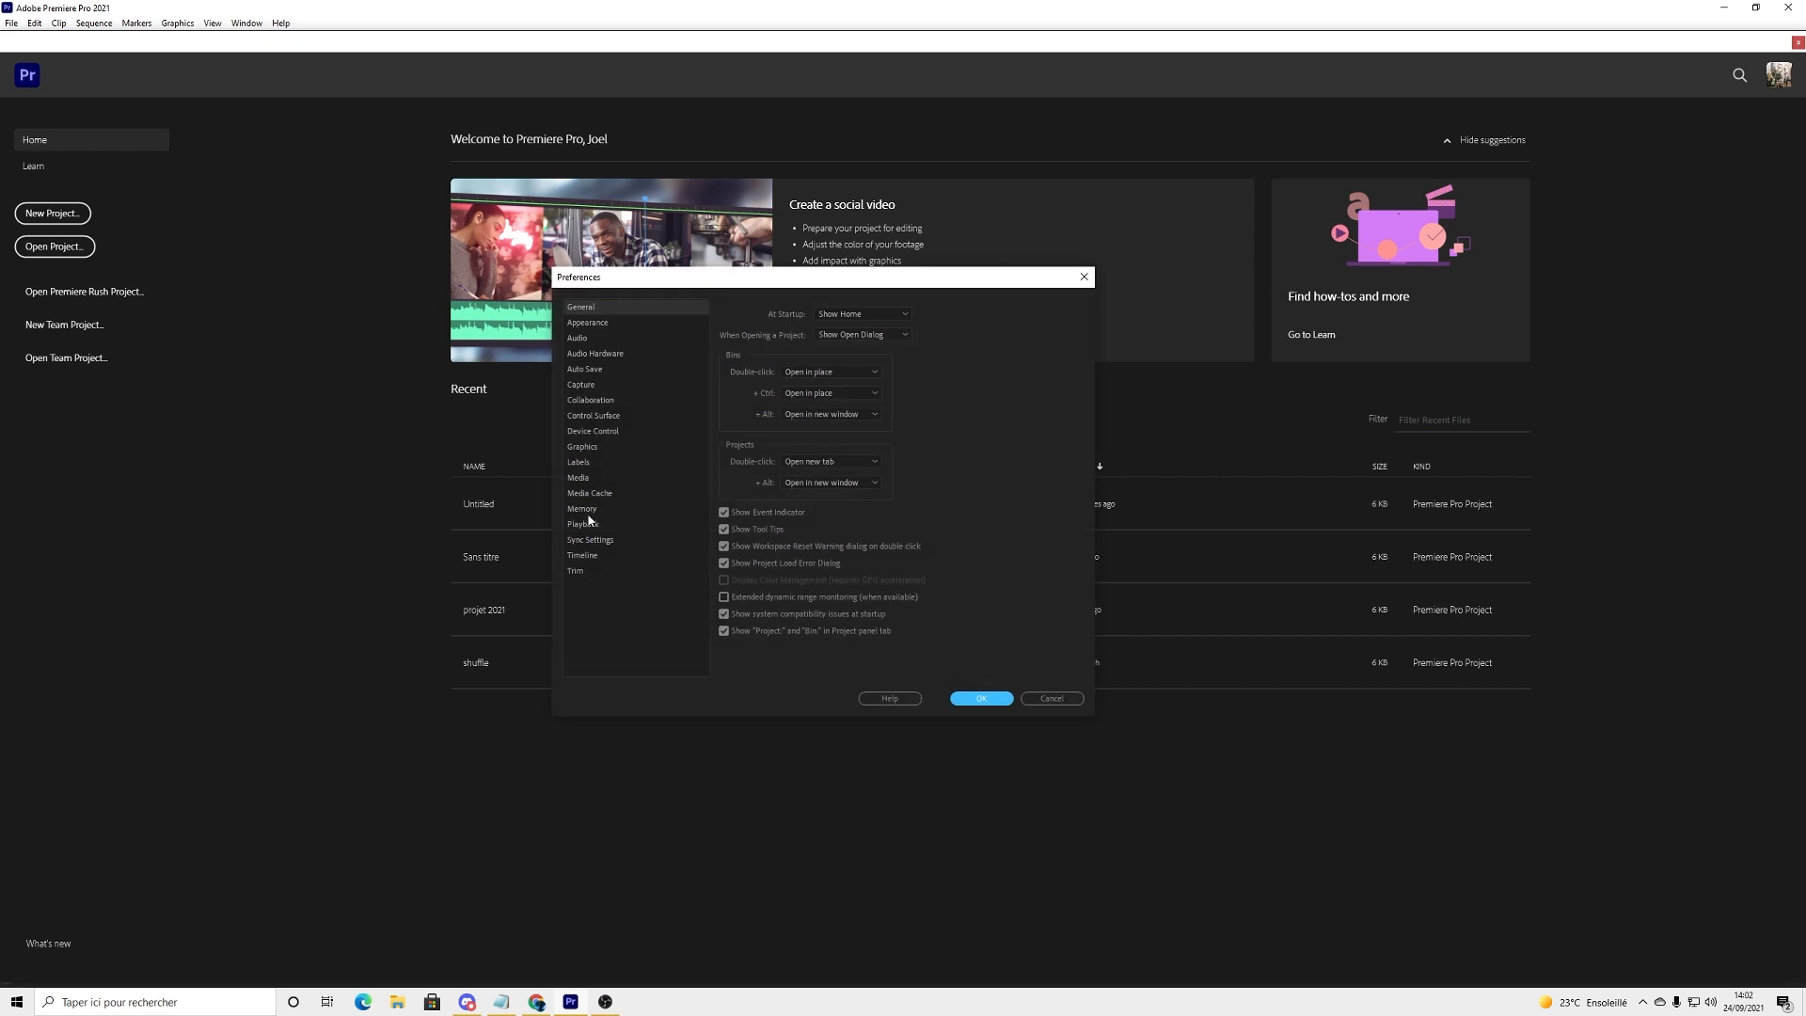
pyautogui.click(600, 493)
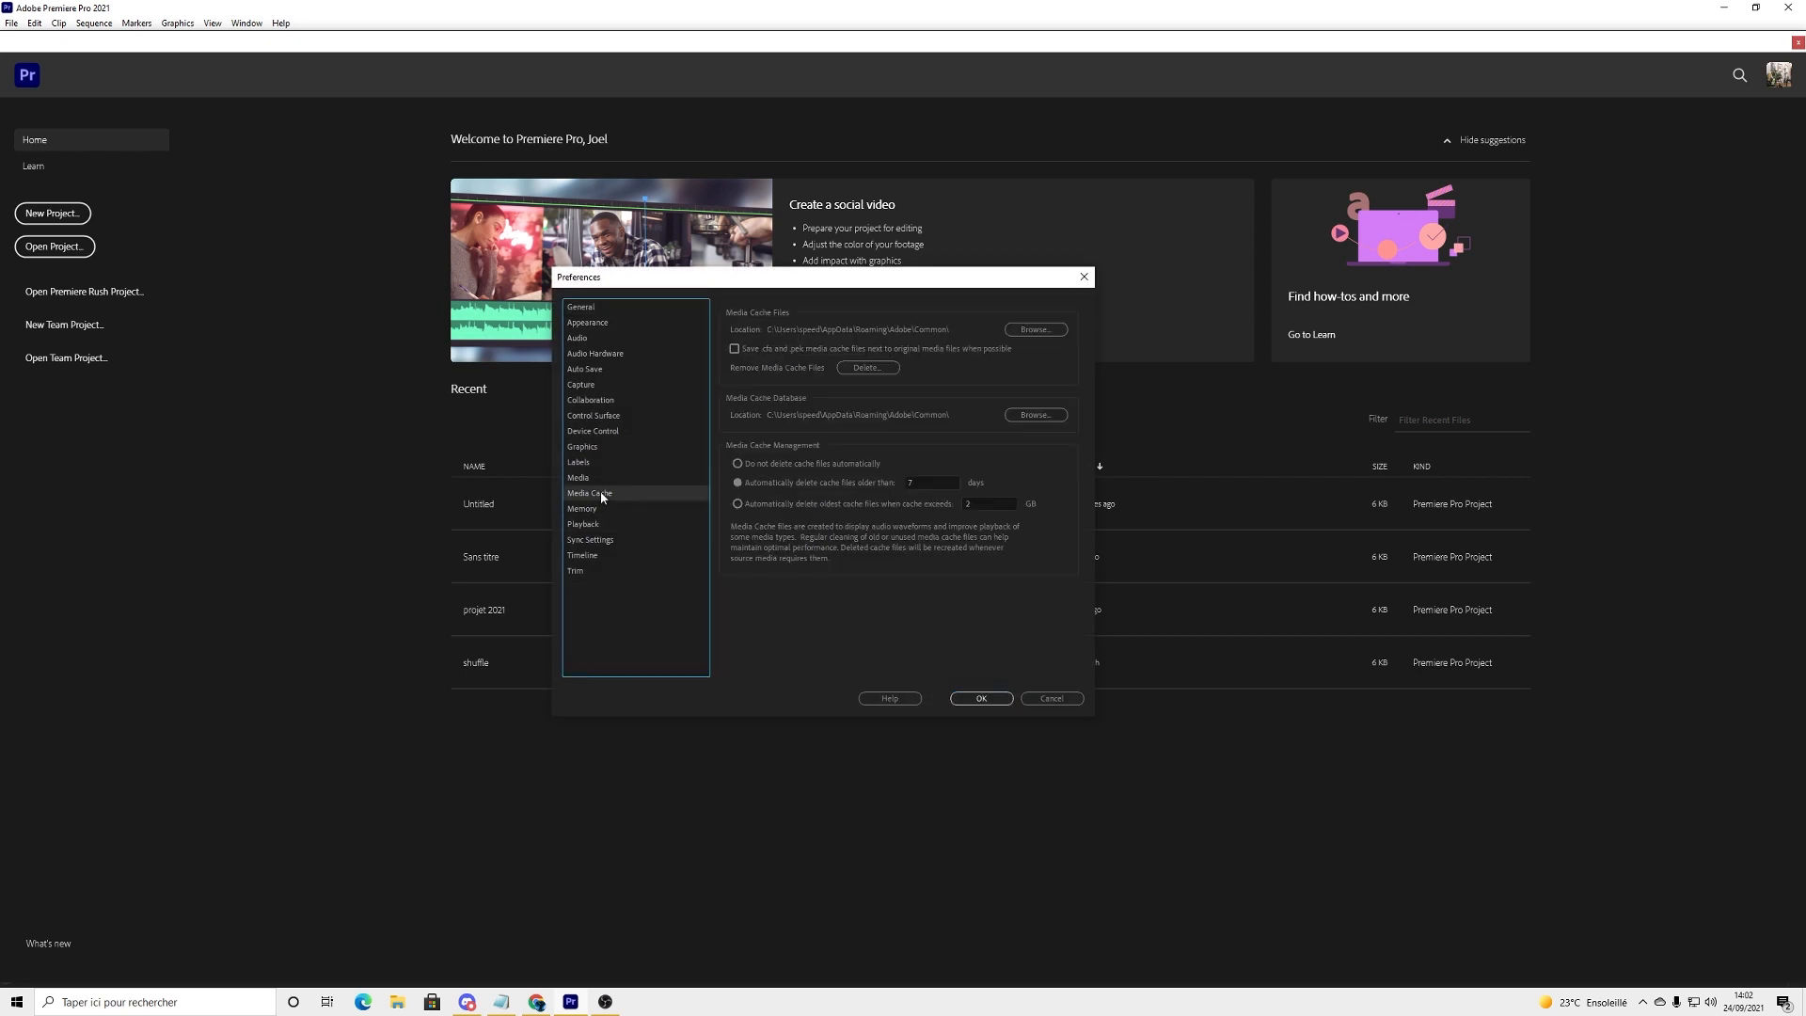
pyautogui.click(735, 349)
pyautogui.click(735, 349)
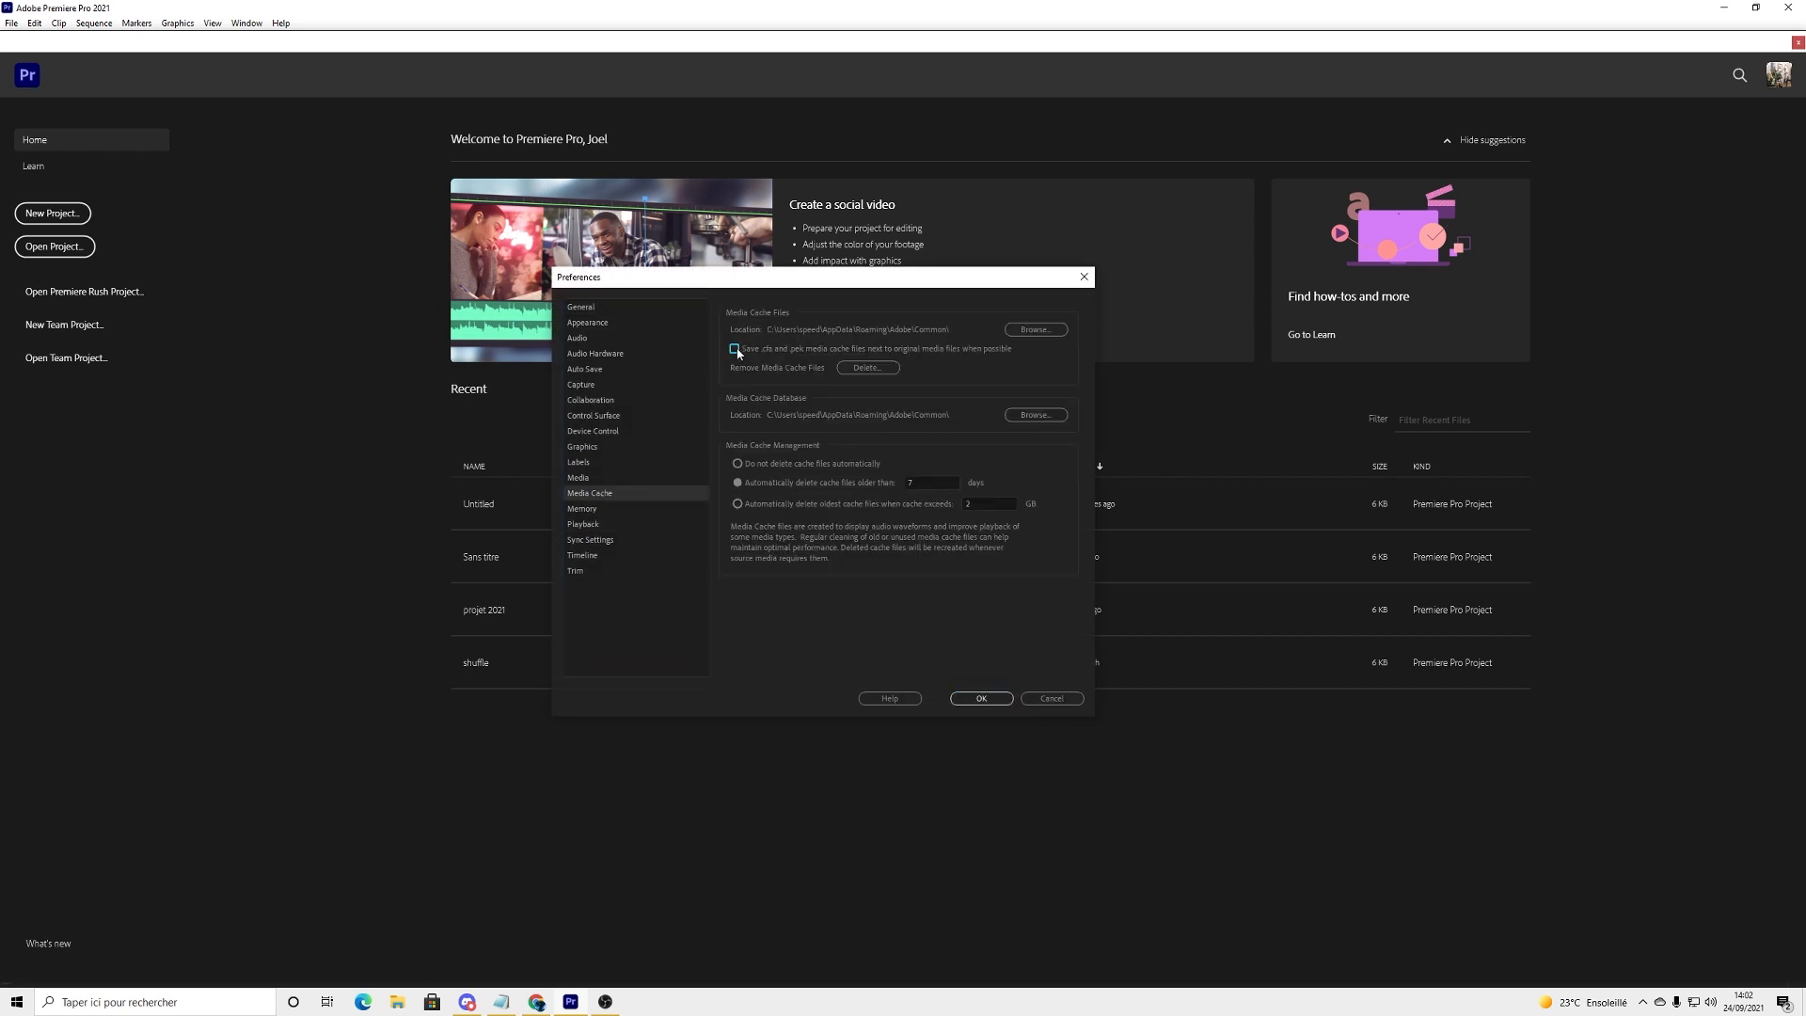
# Step: Delete all media cache files from the system
pyautogui.click(867, 368)
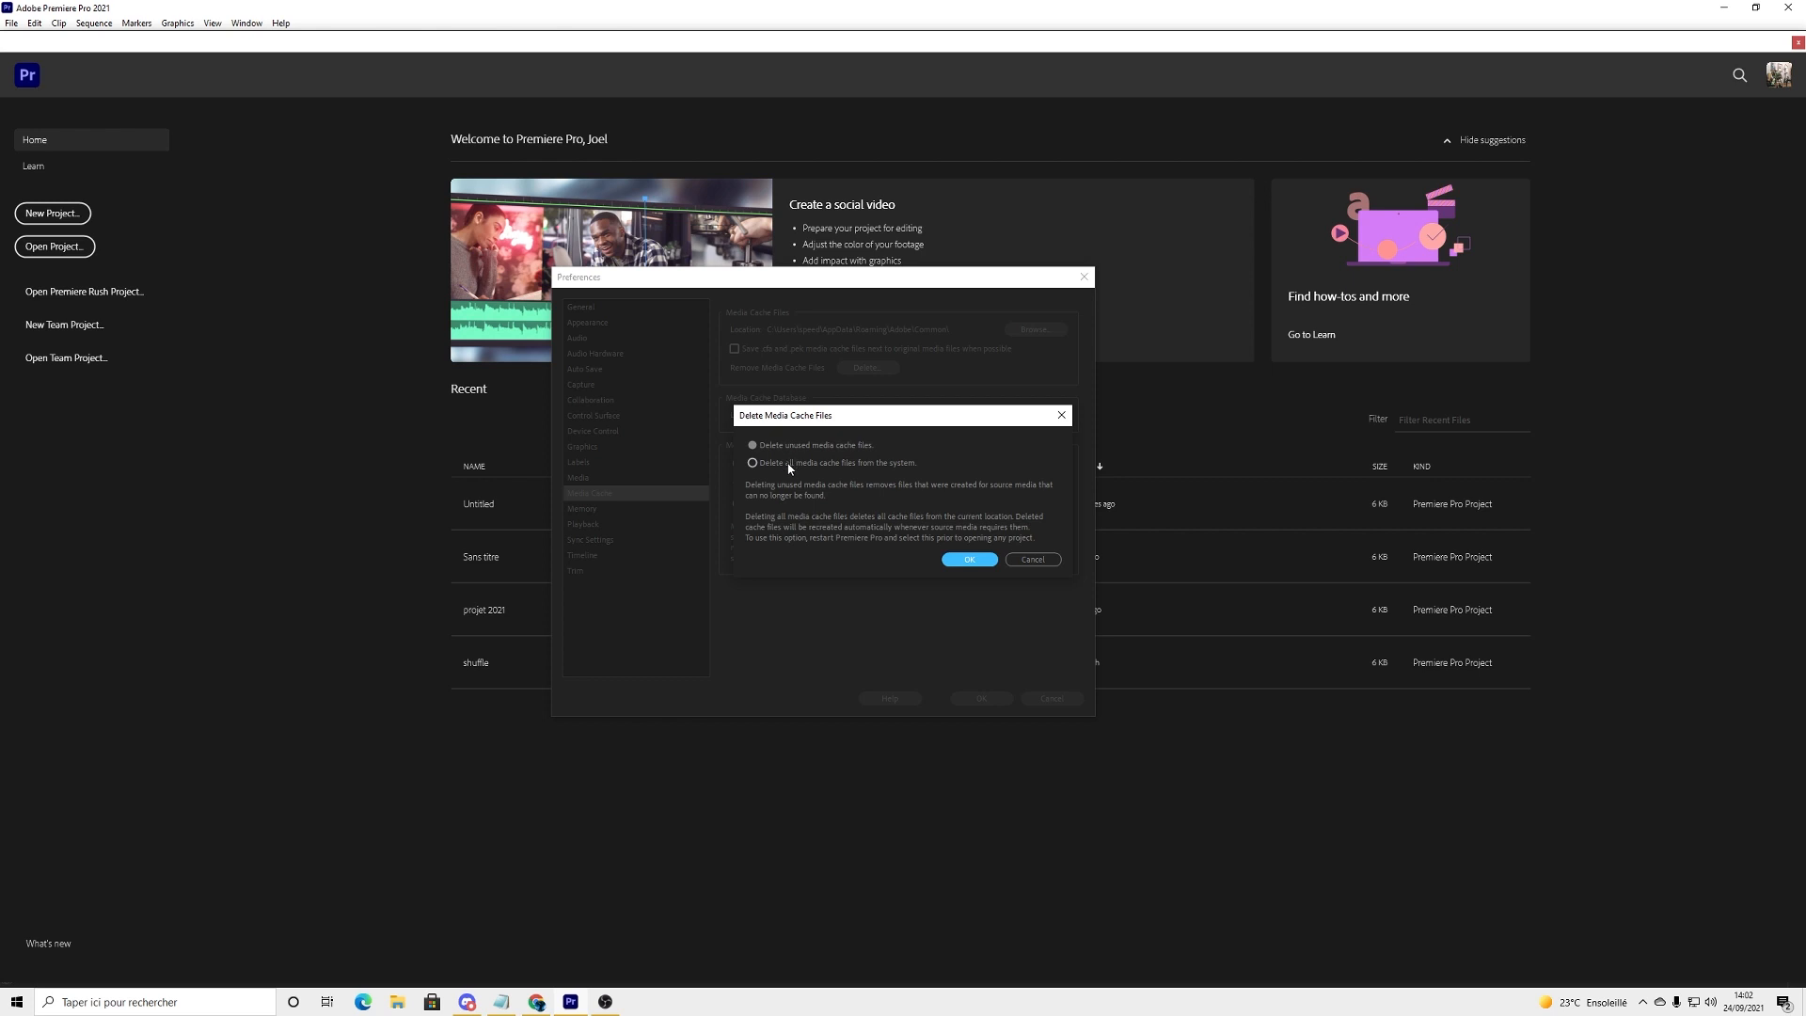
pyautogui.click(788, 465)
pyautogui.click(975, 560)
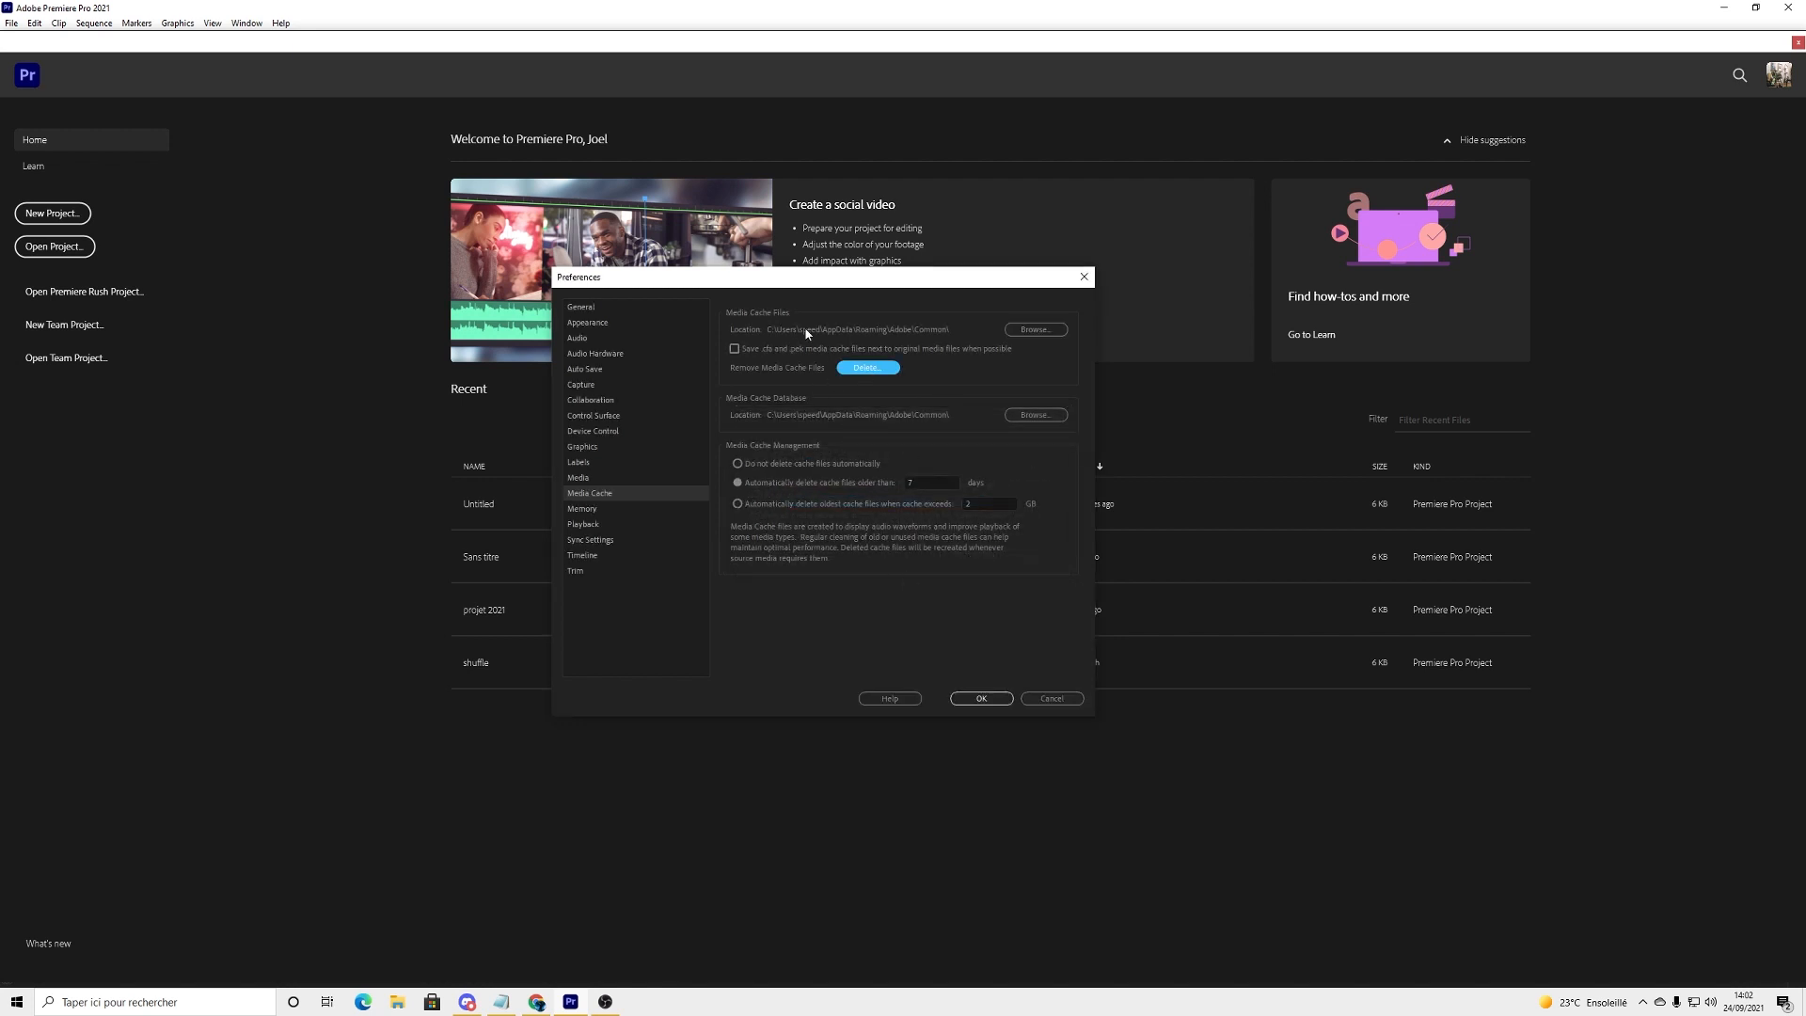
pyautogui.click(867, 368)
pyautogui.click(970, 561)
# Step: Examine the automatic cache deletion age and the settings in the preference categories from General through Media Cache
pyautogui.click(923, 483)
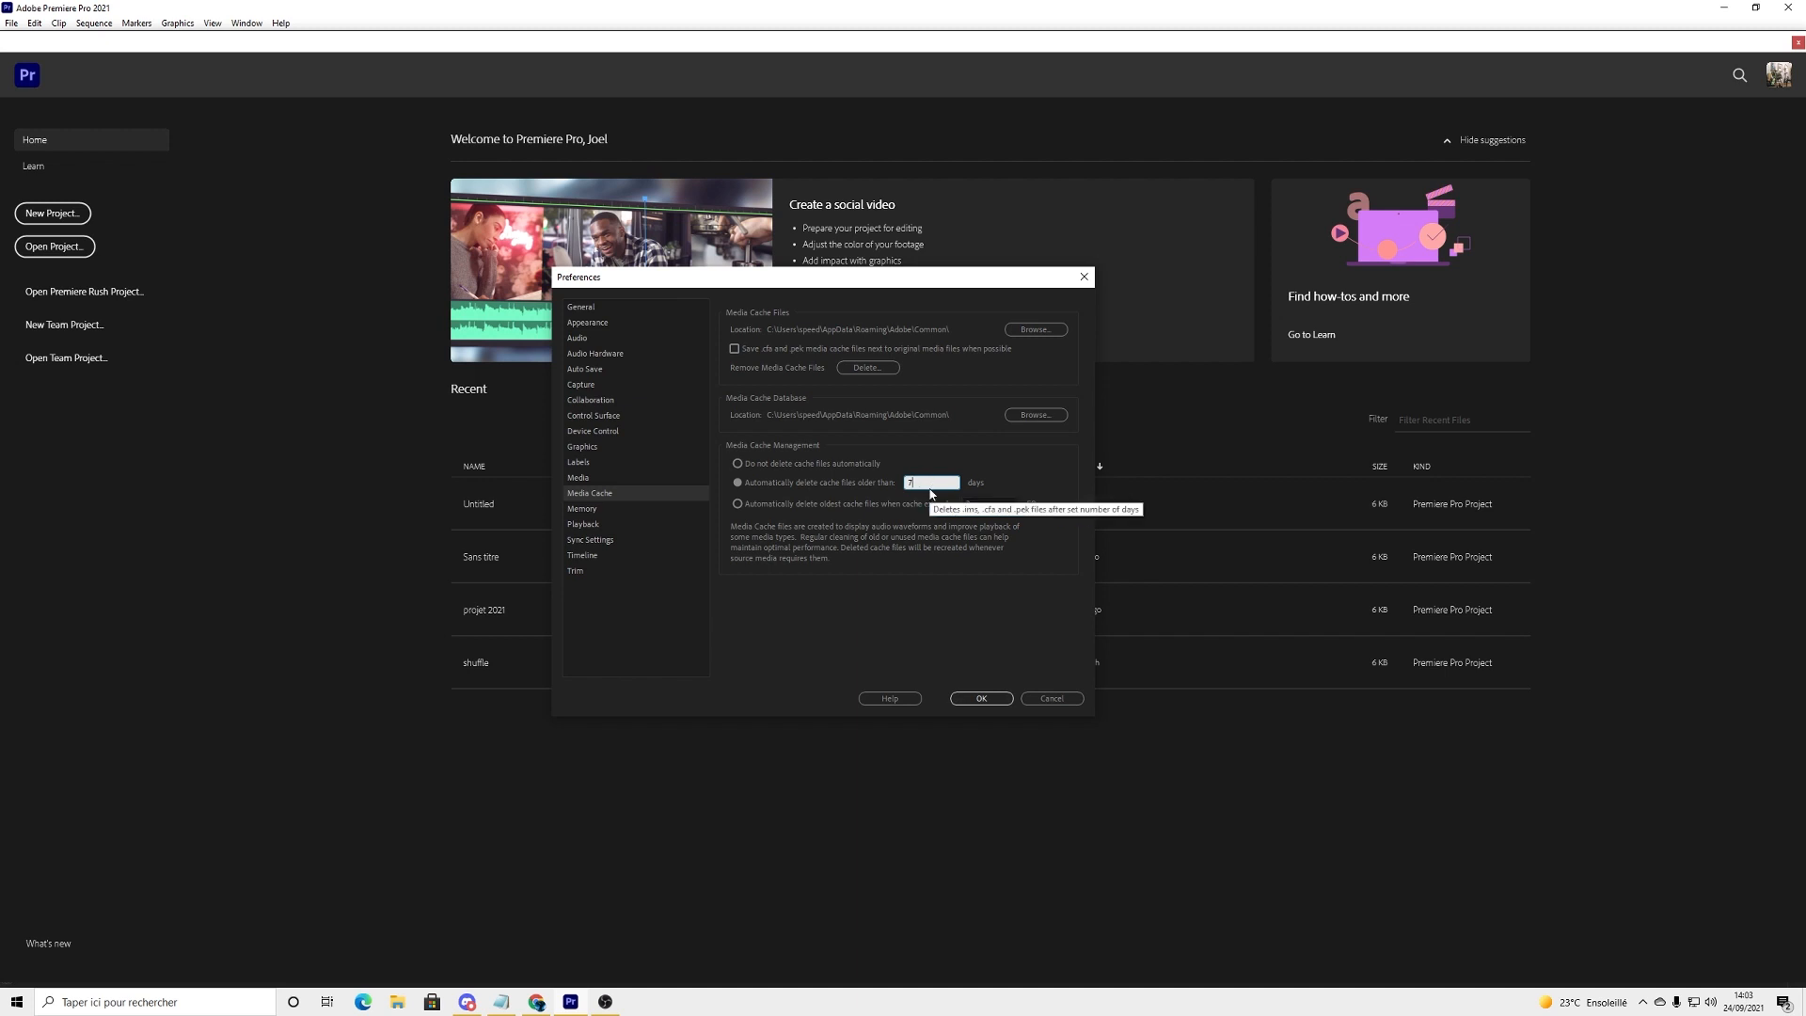
pyautogui.doubleClick(927, 482)
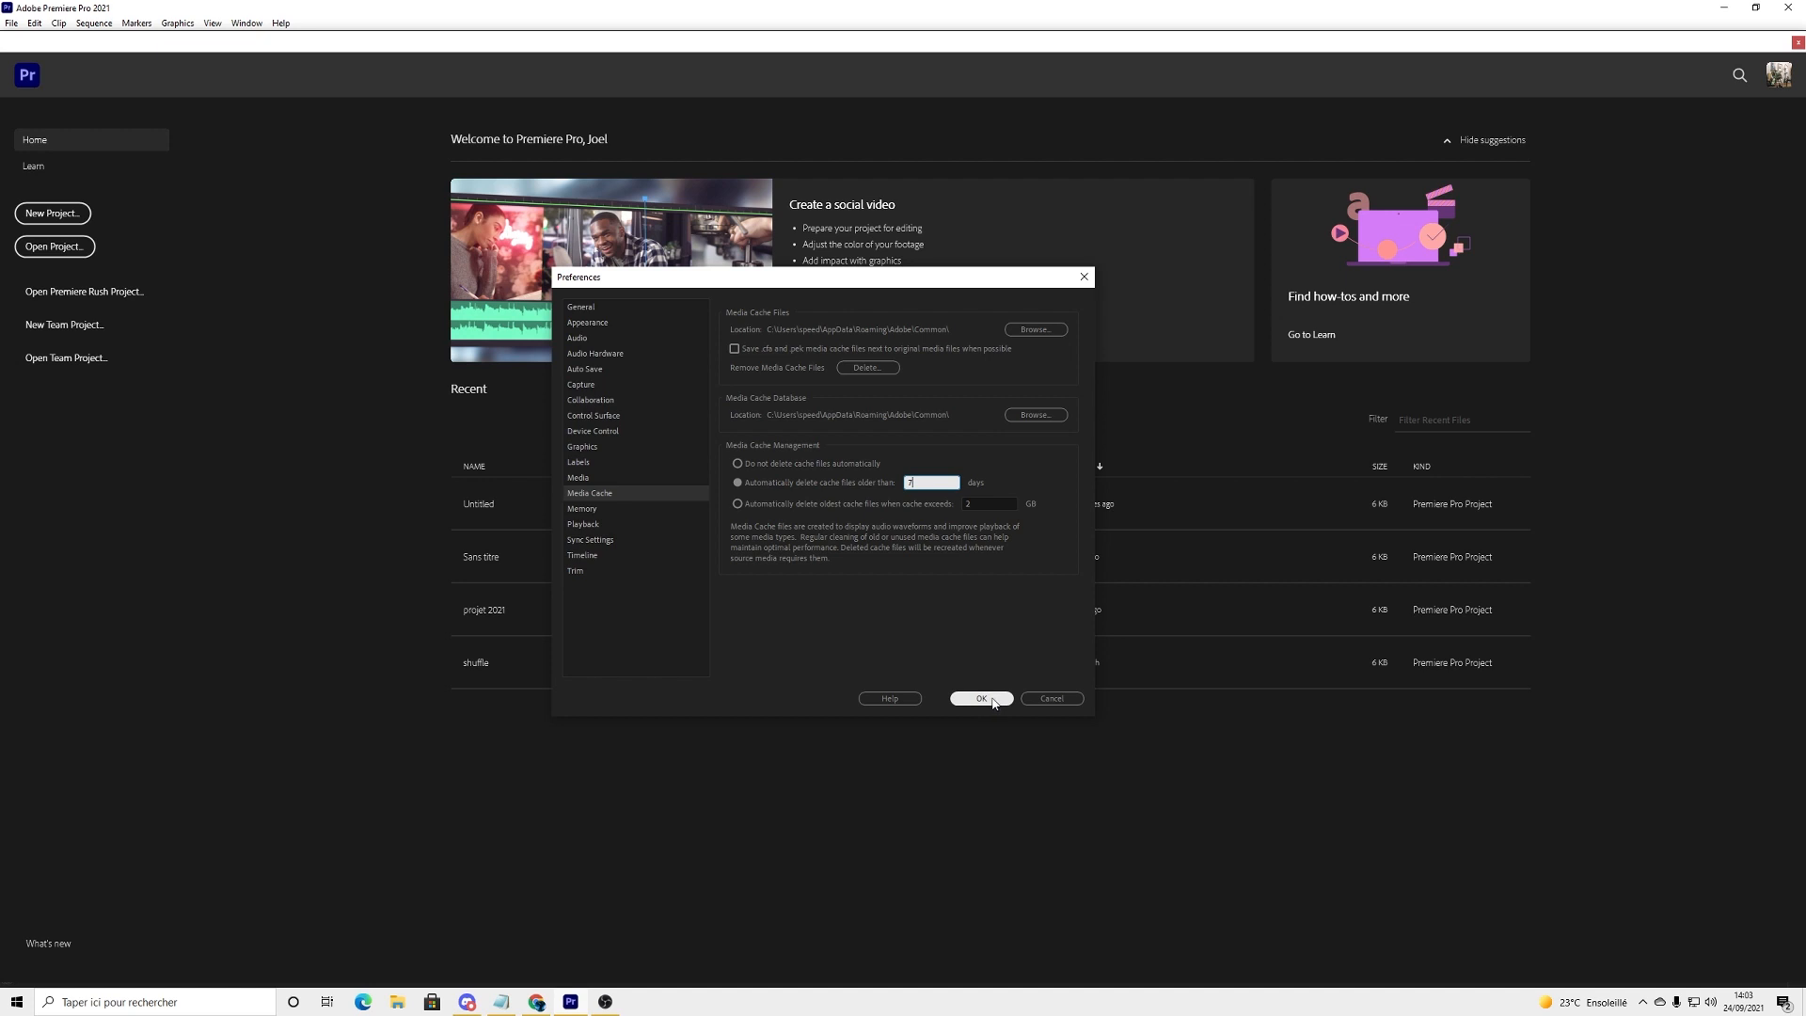
pyautogui.click(580, 325)
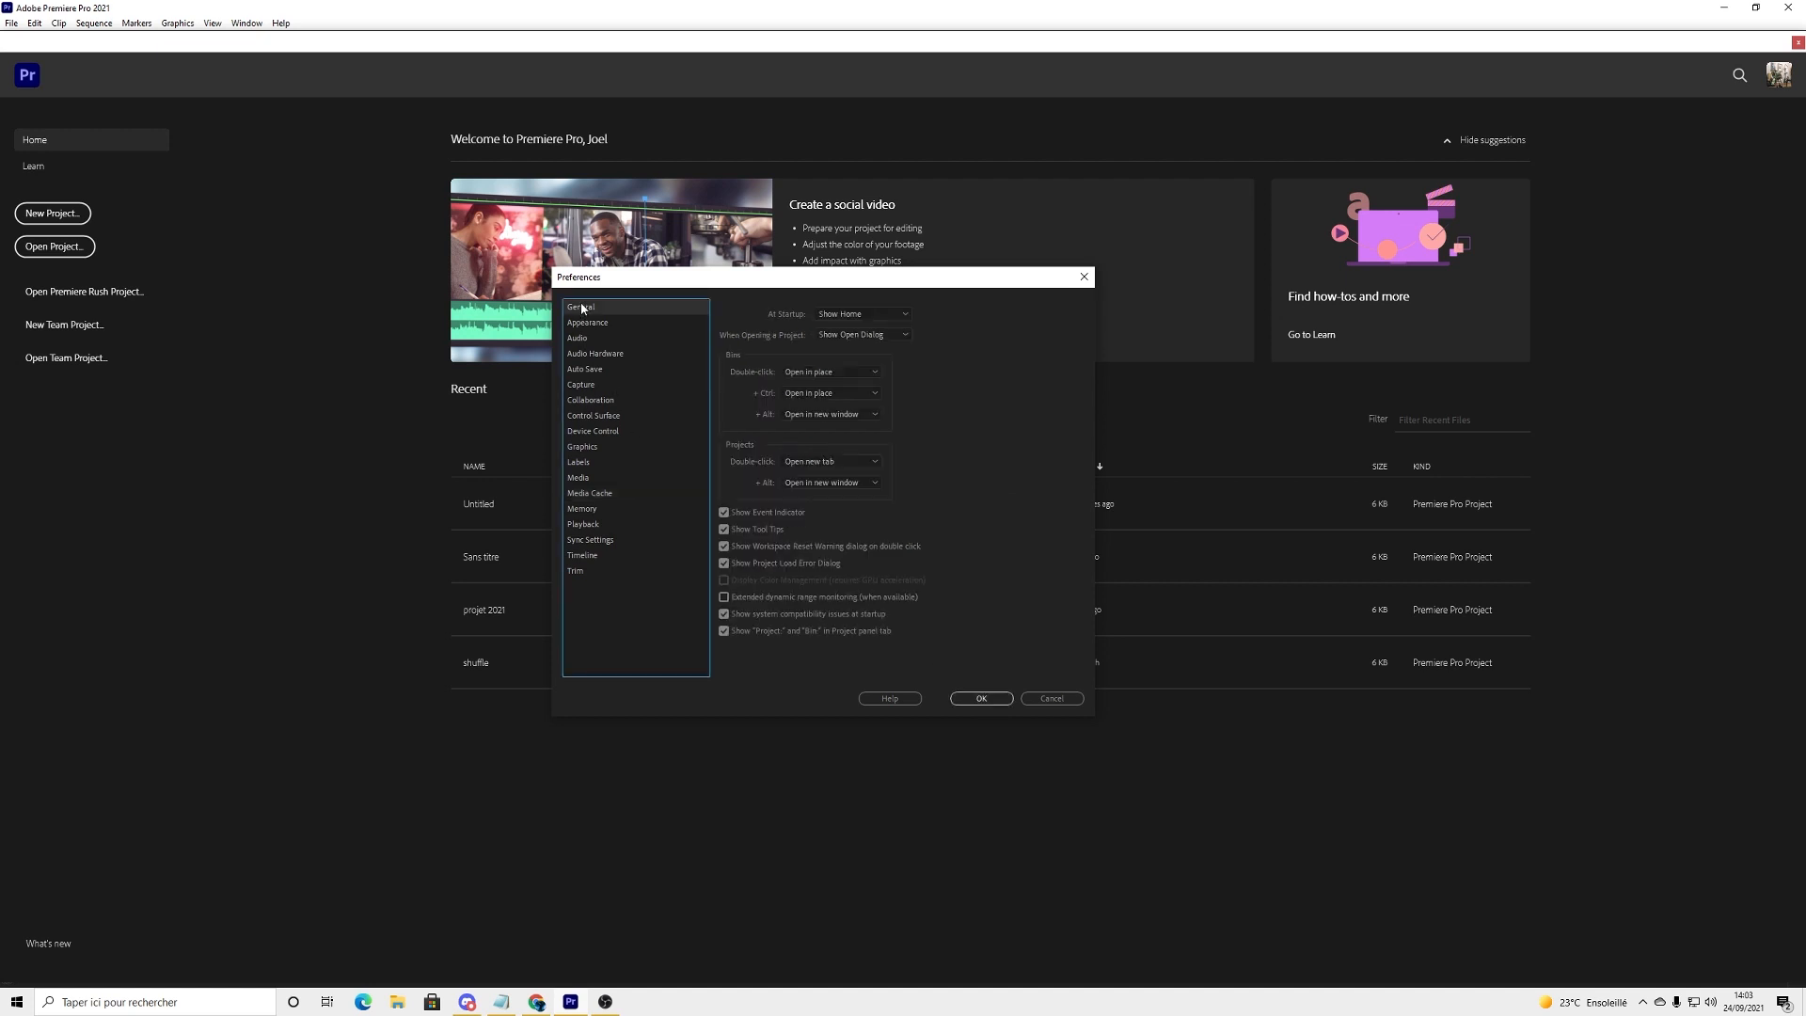
pyautogui.click(574, 341)
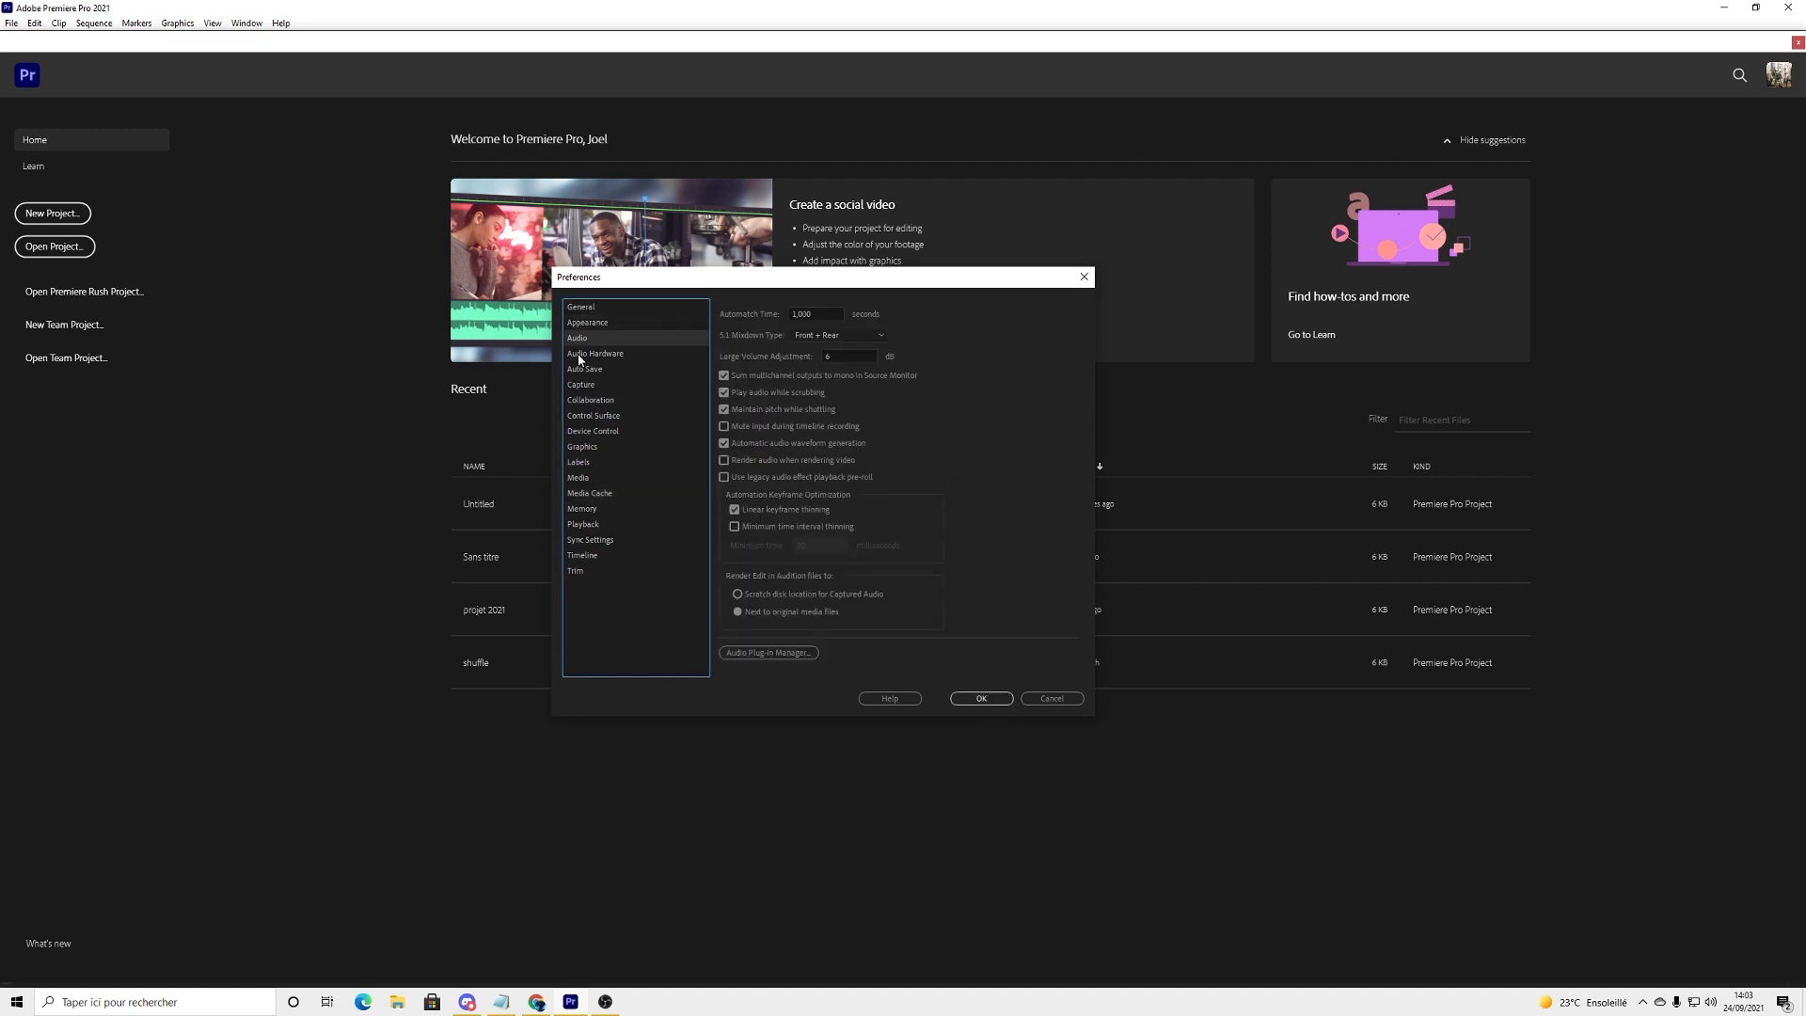
pyautogui.click(582, 355)
pyautogui.click(584, 370)
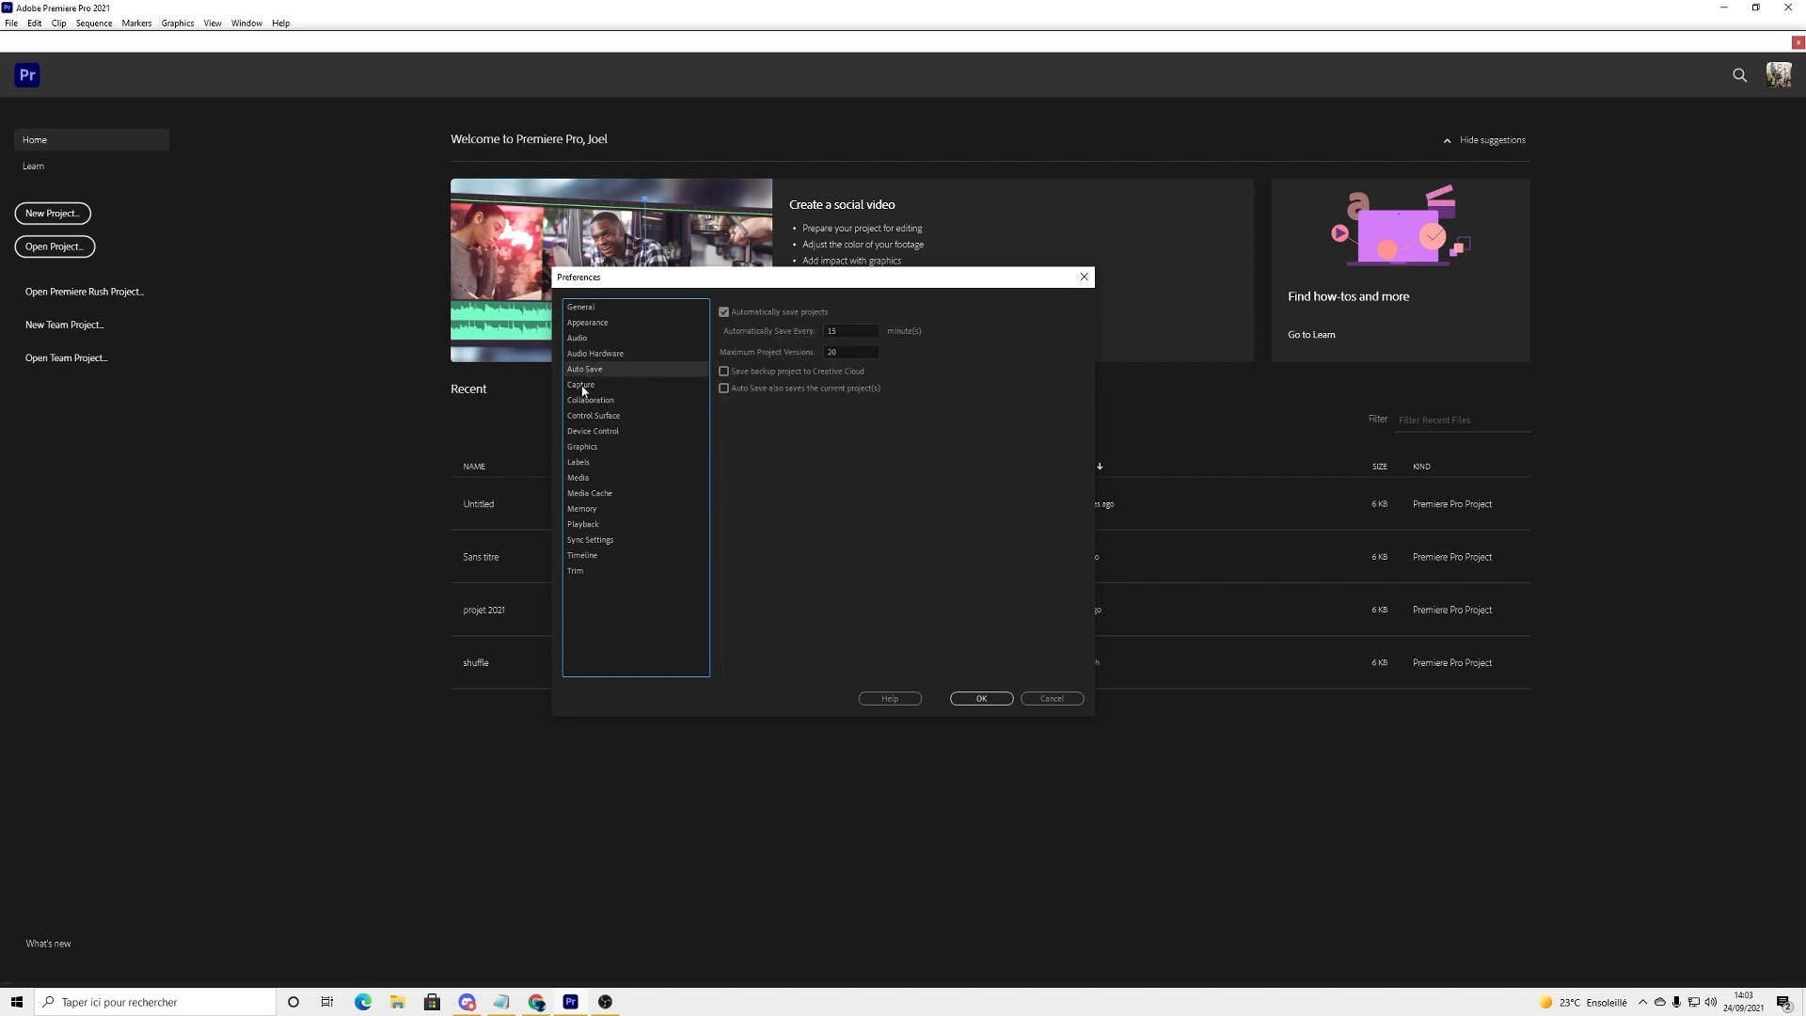
pyautogui.click(585, 385)
pyautogui.click(589, 401)
pyautogui.click(589, 414)
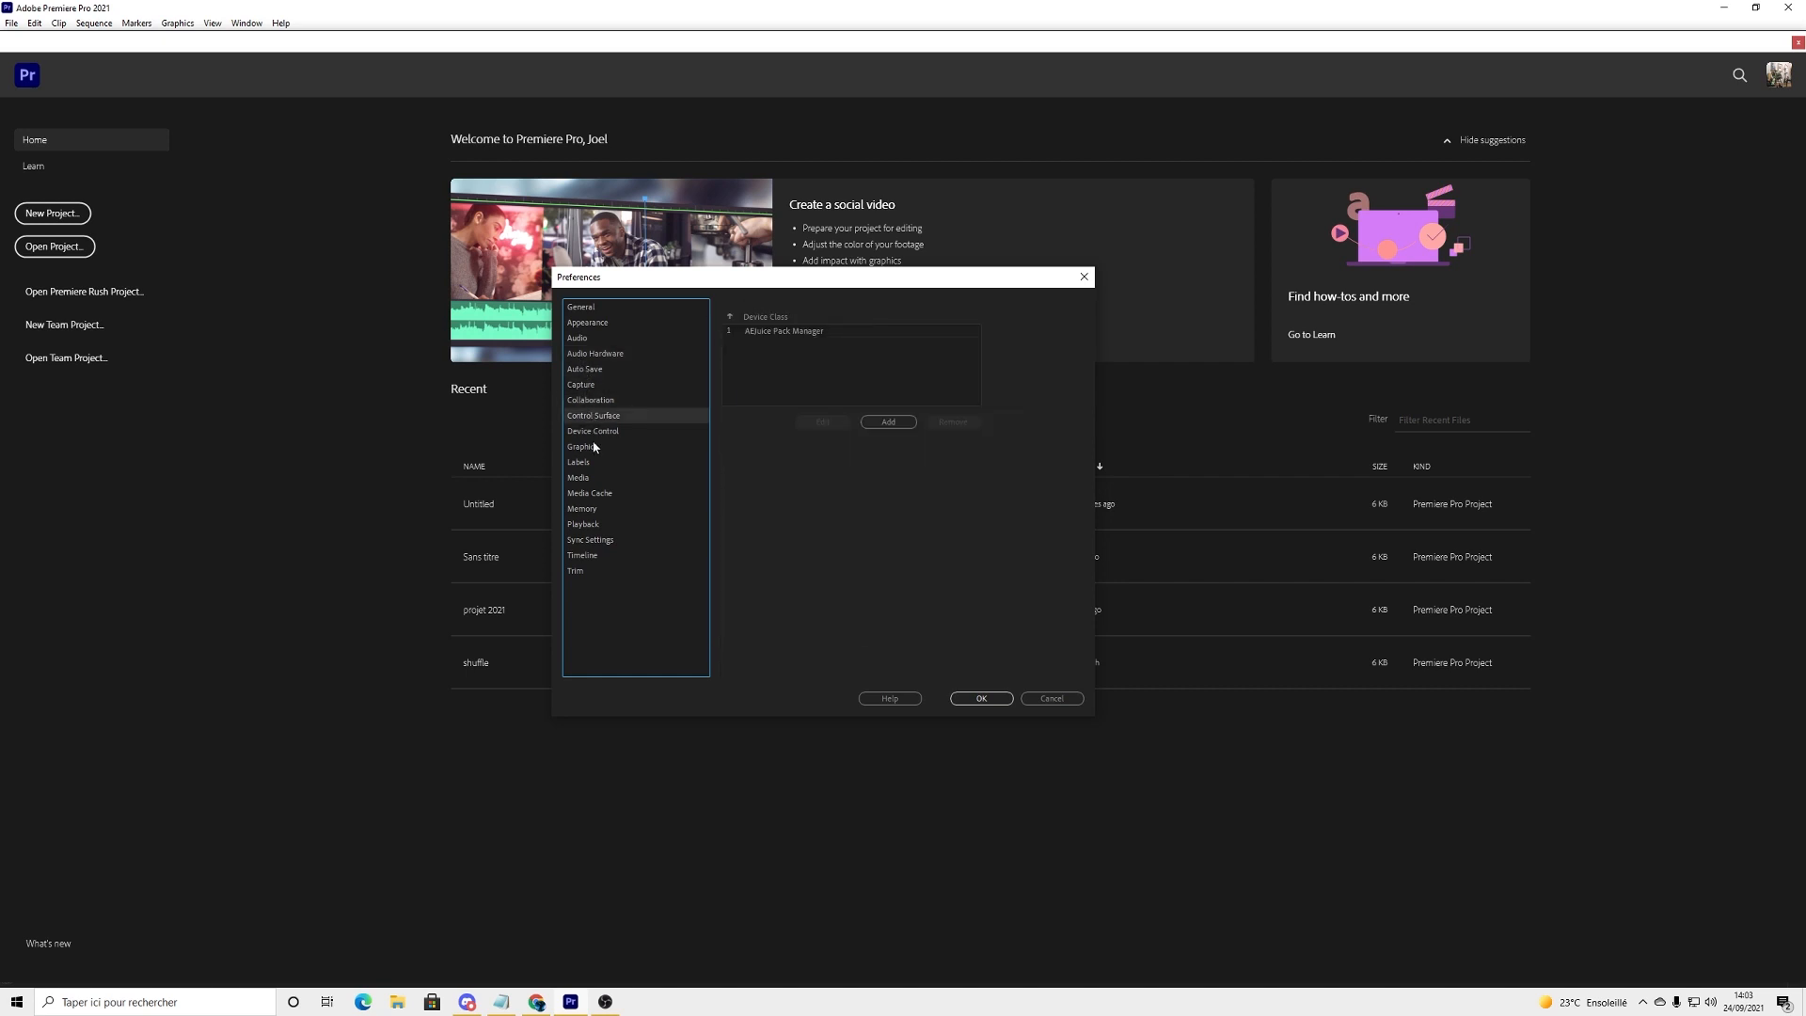
pyautogui.click(592, 449)
pyautogui.click(589, 463)
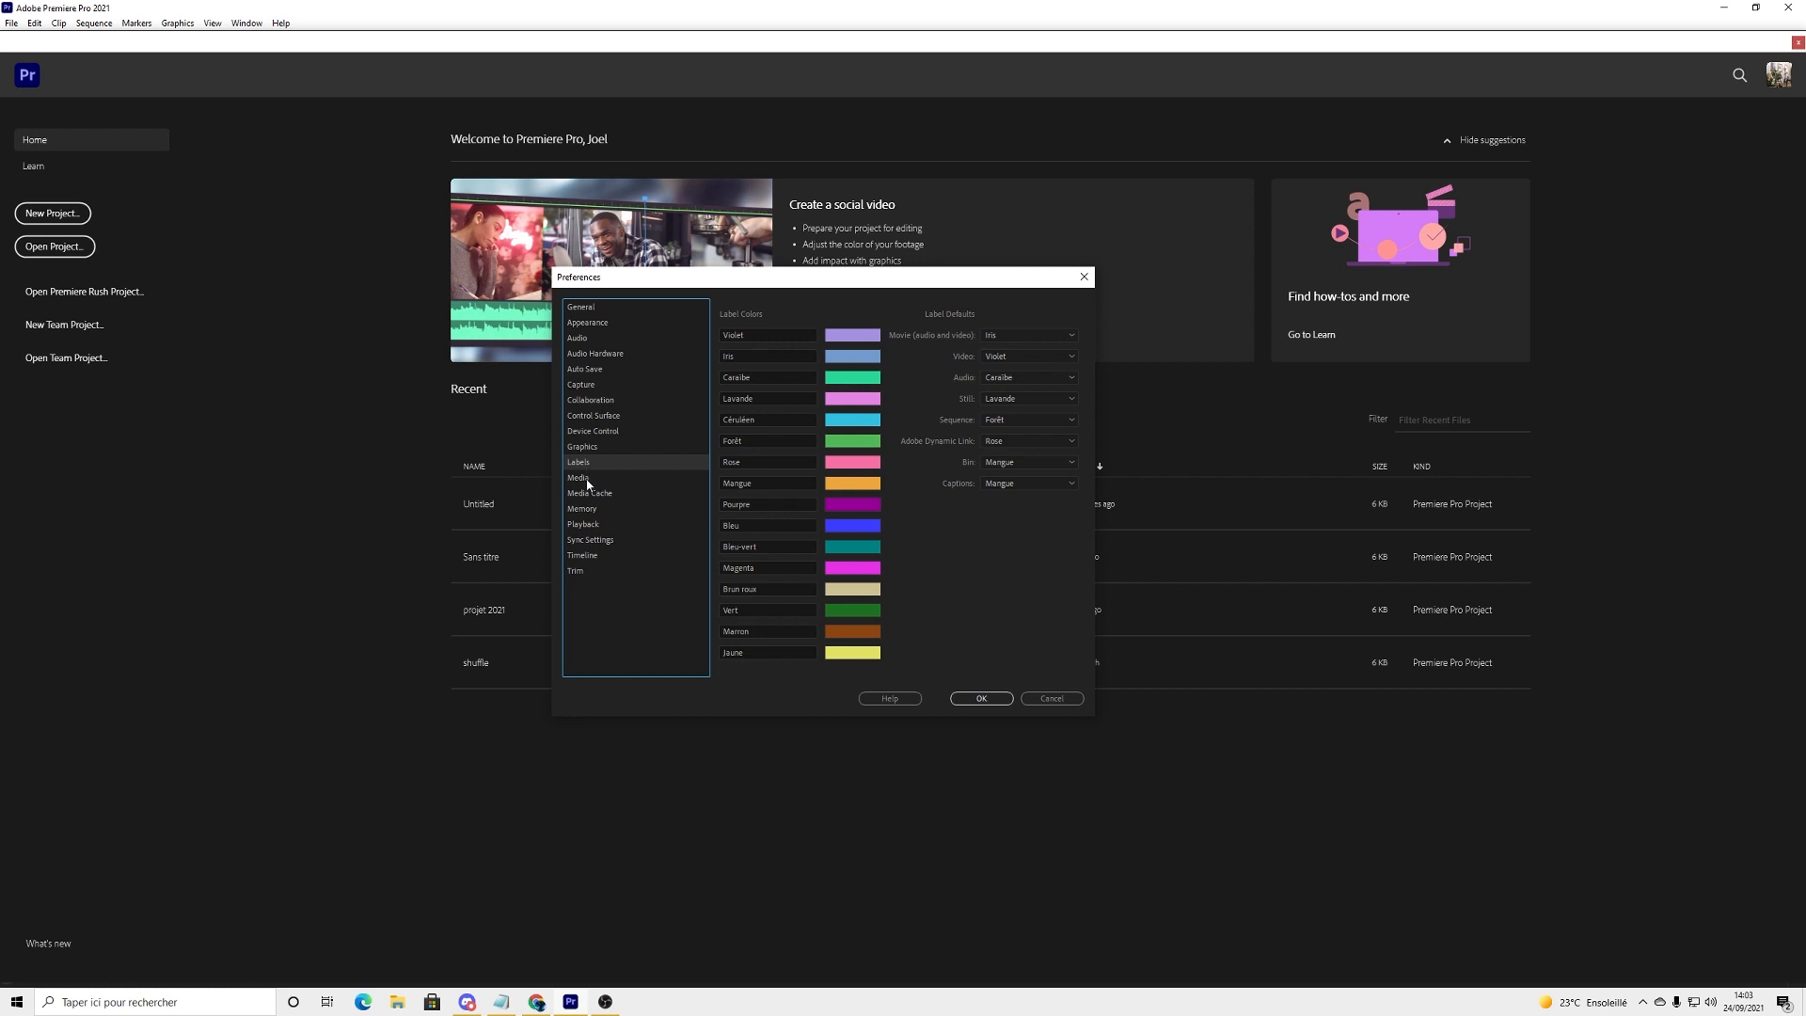
pyautogui.click(590, 480)
pyautogui.click(590, 496)
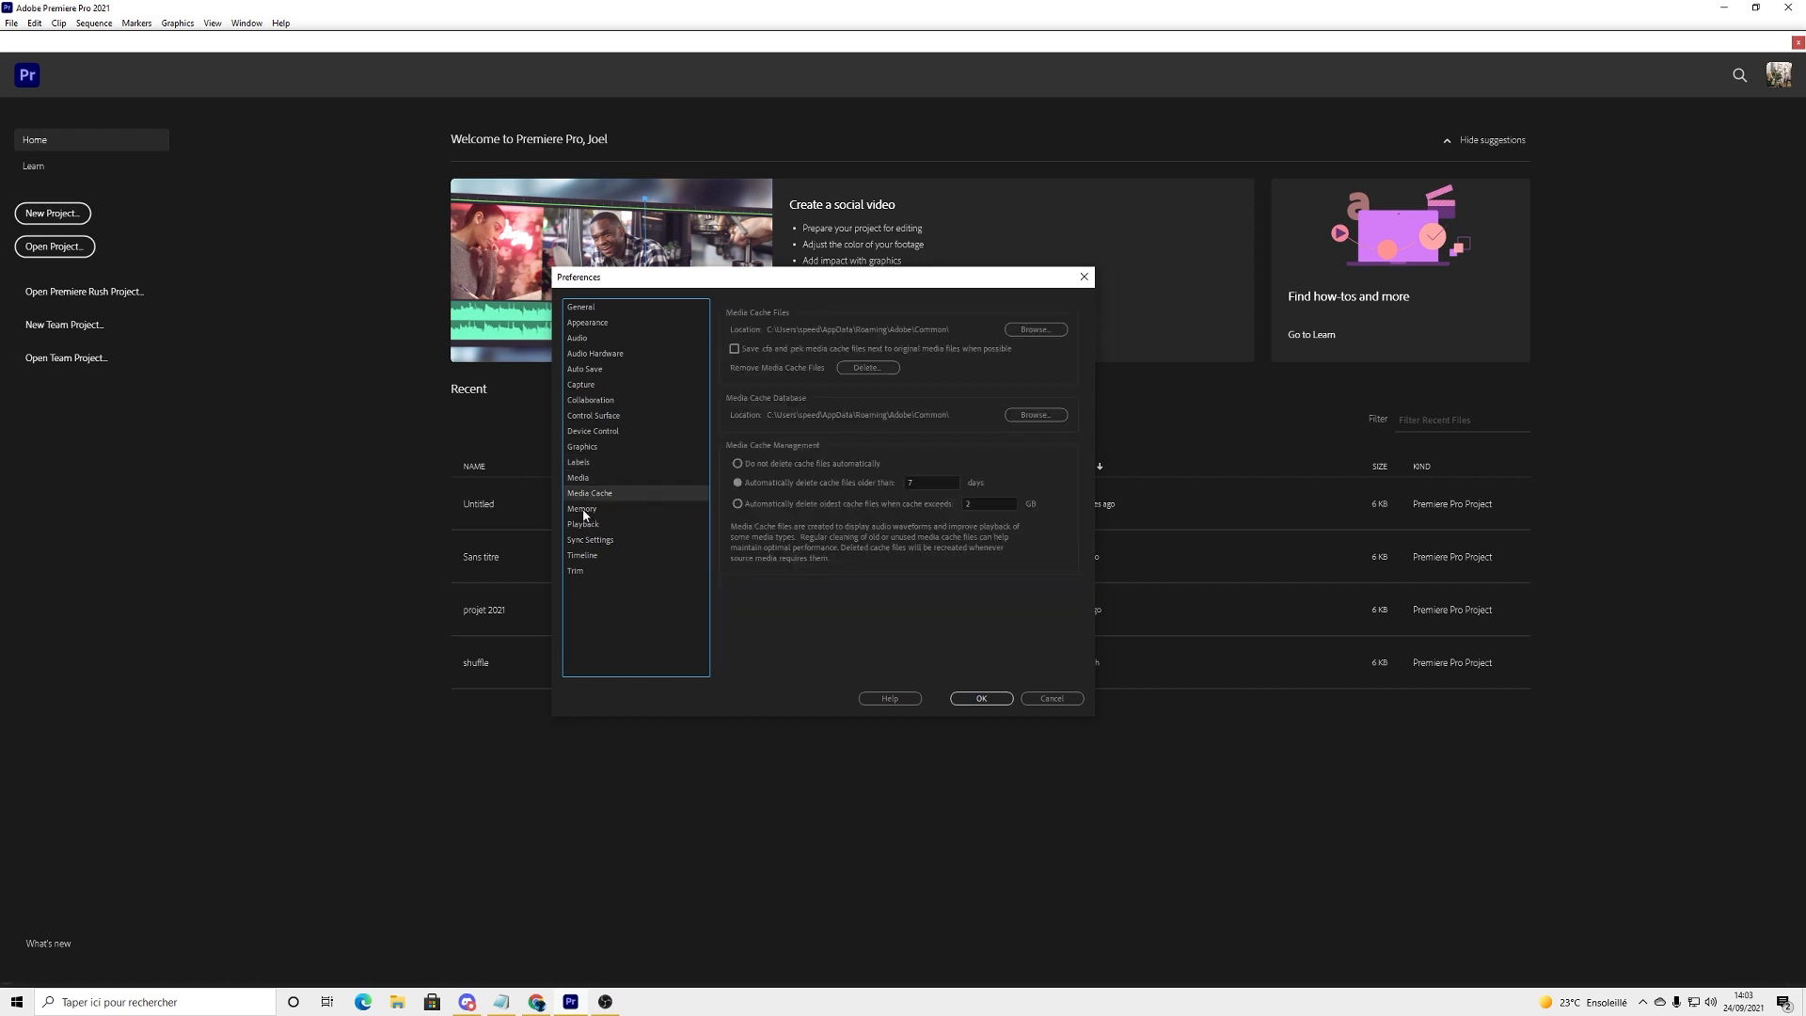
# Step: Check the RAM allocation in the Memory preferences, keep rendering optimized for Performance, and accept the preferences
pyautogui.click(583, 509)
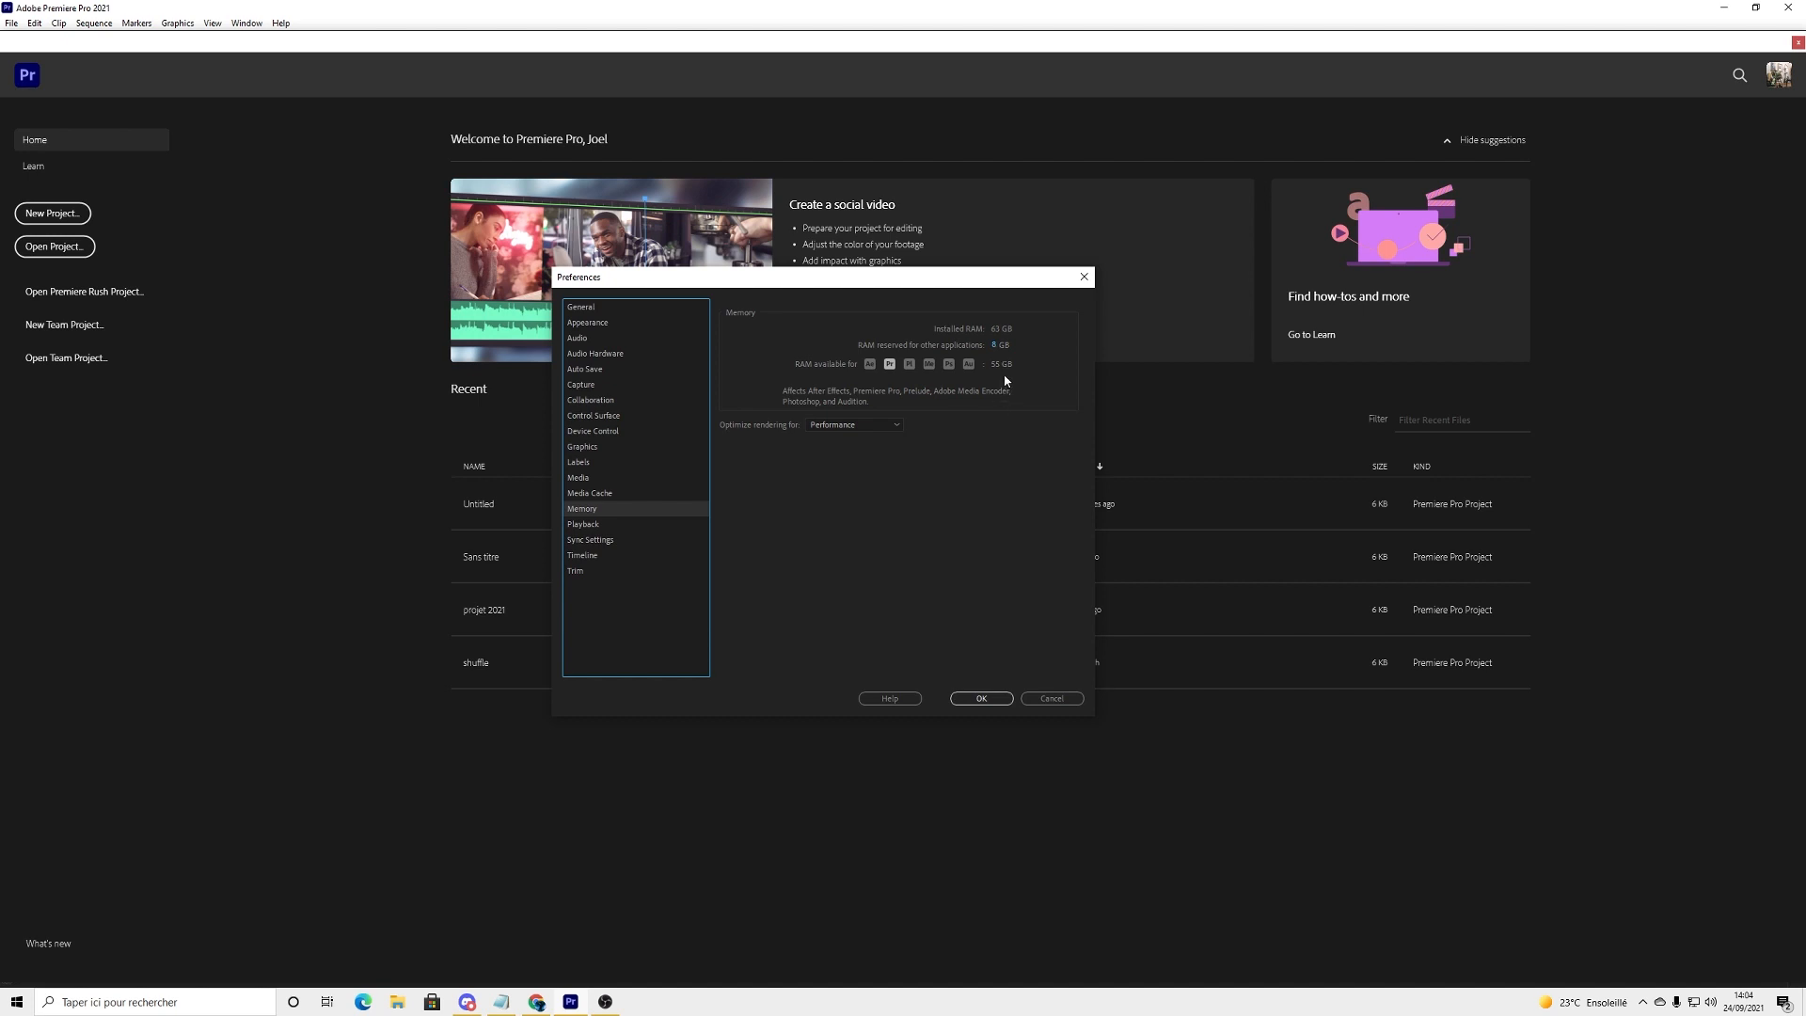
pyautogui.click(863, 425)
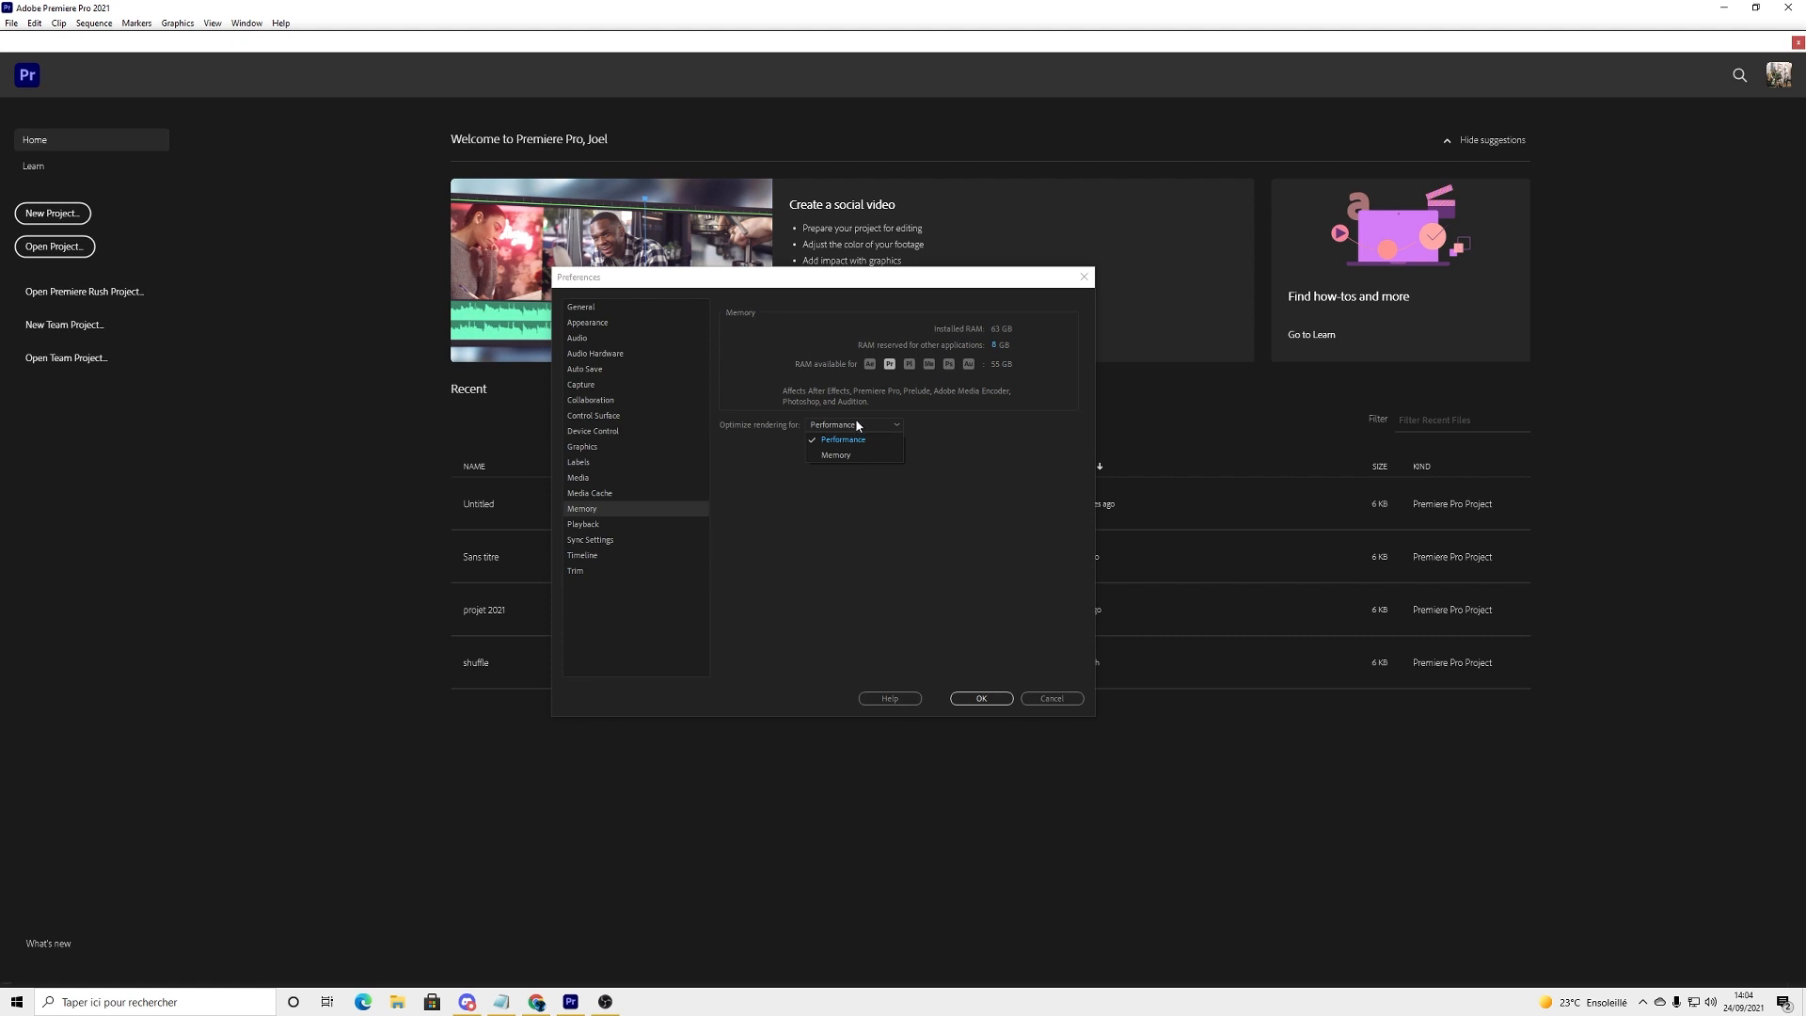
pyautogui.click(858, 426)
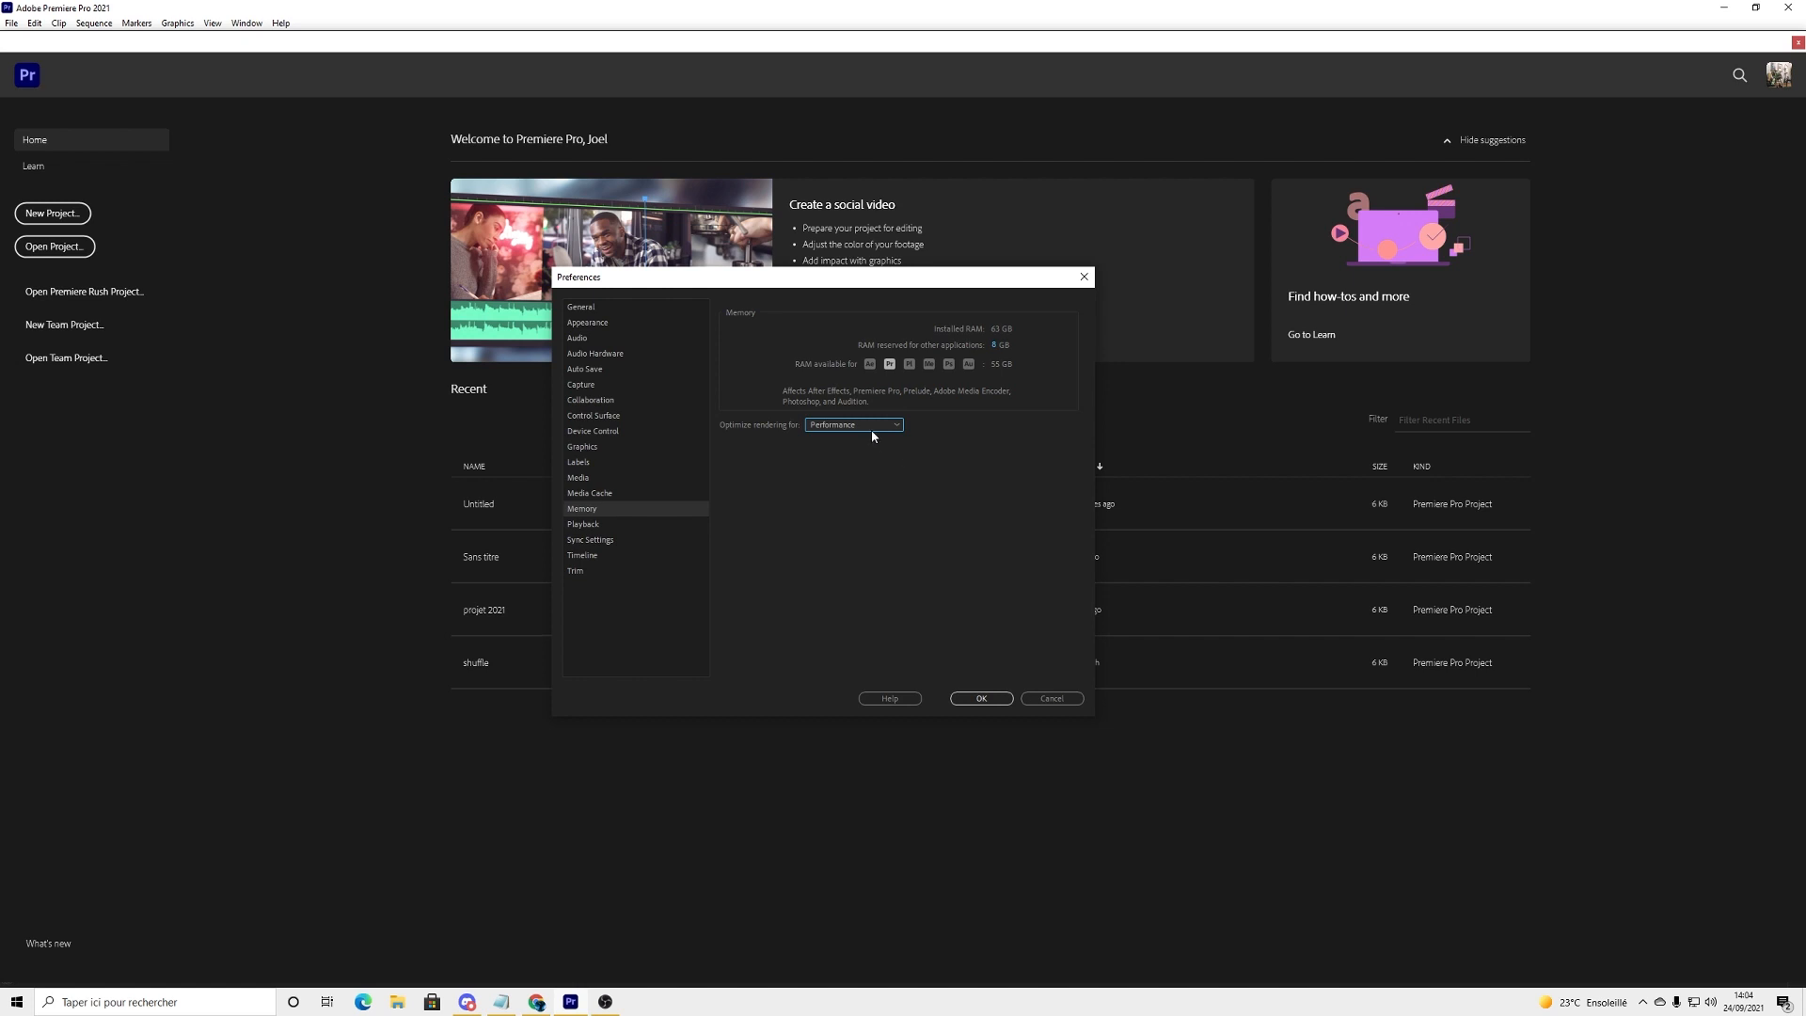
pyautogui.click(981, 699)
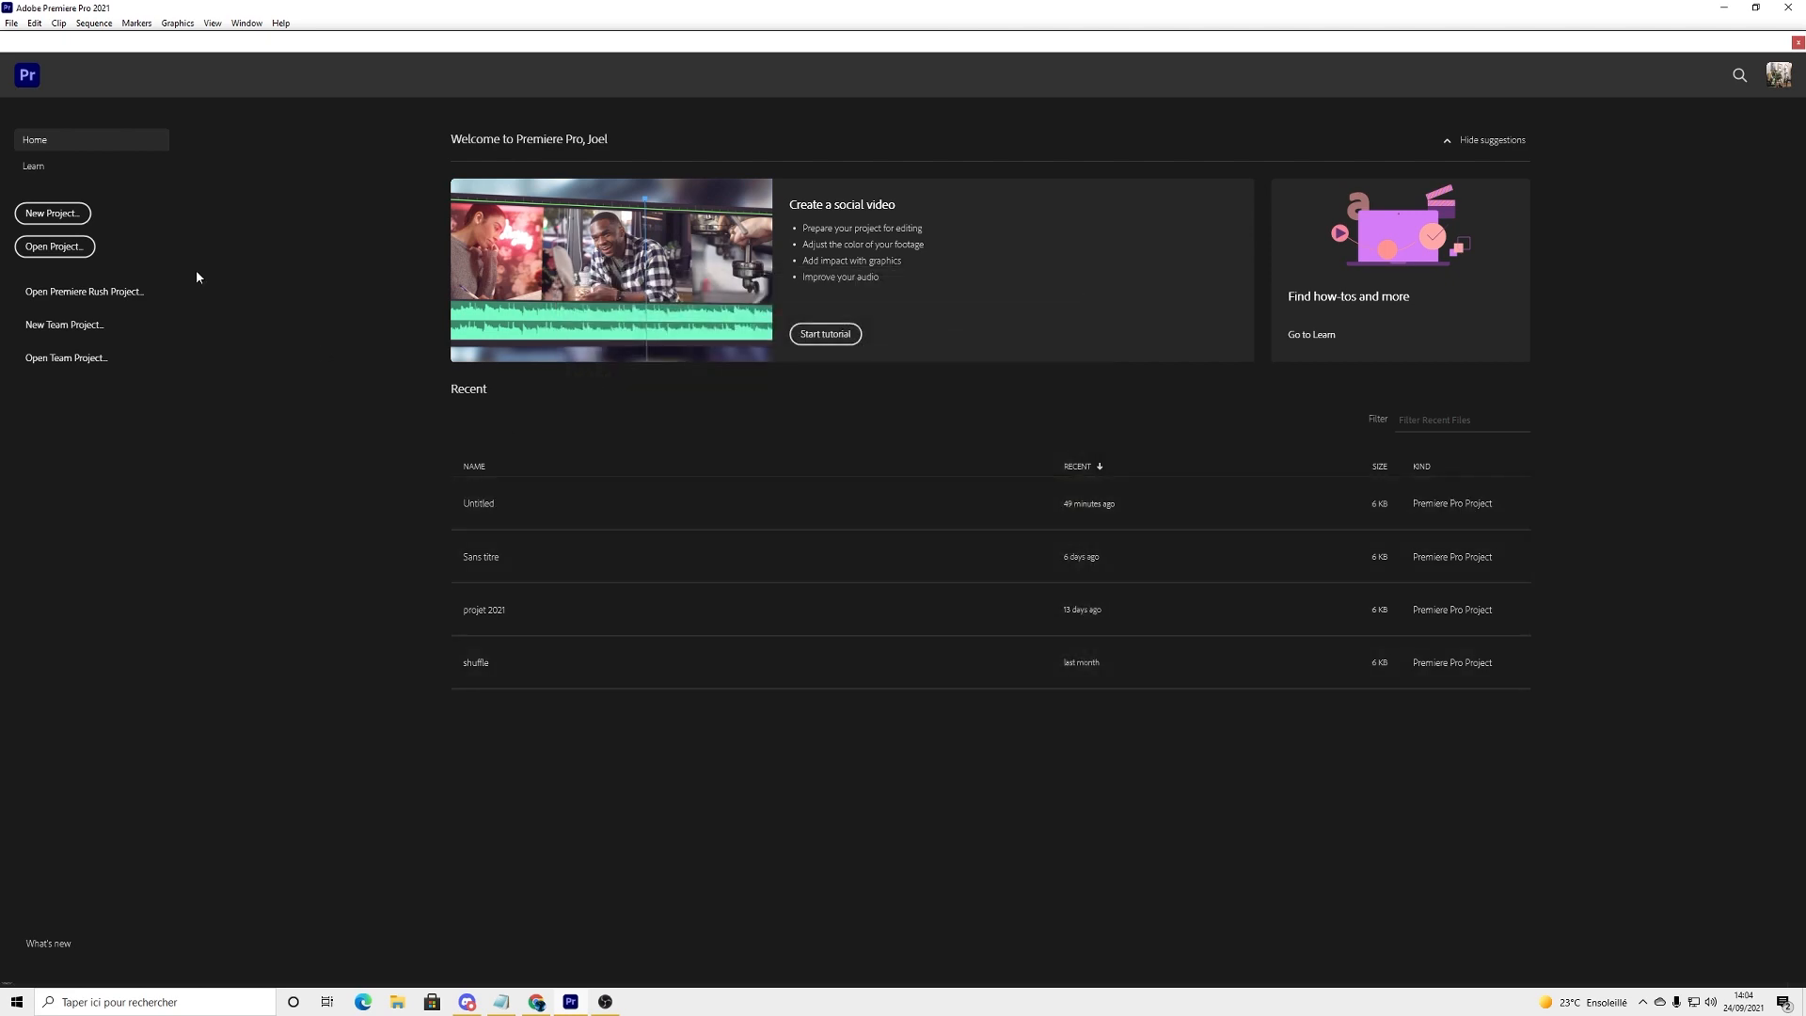
# Step: Create a new project named Untitled with the Mercury Playback Engine GPU Acceleration (CUDA) renderer
pyautogui.click(75, 217)
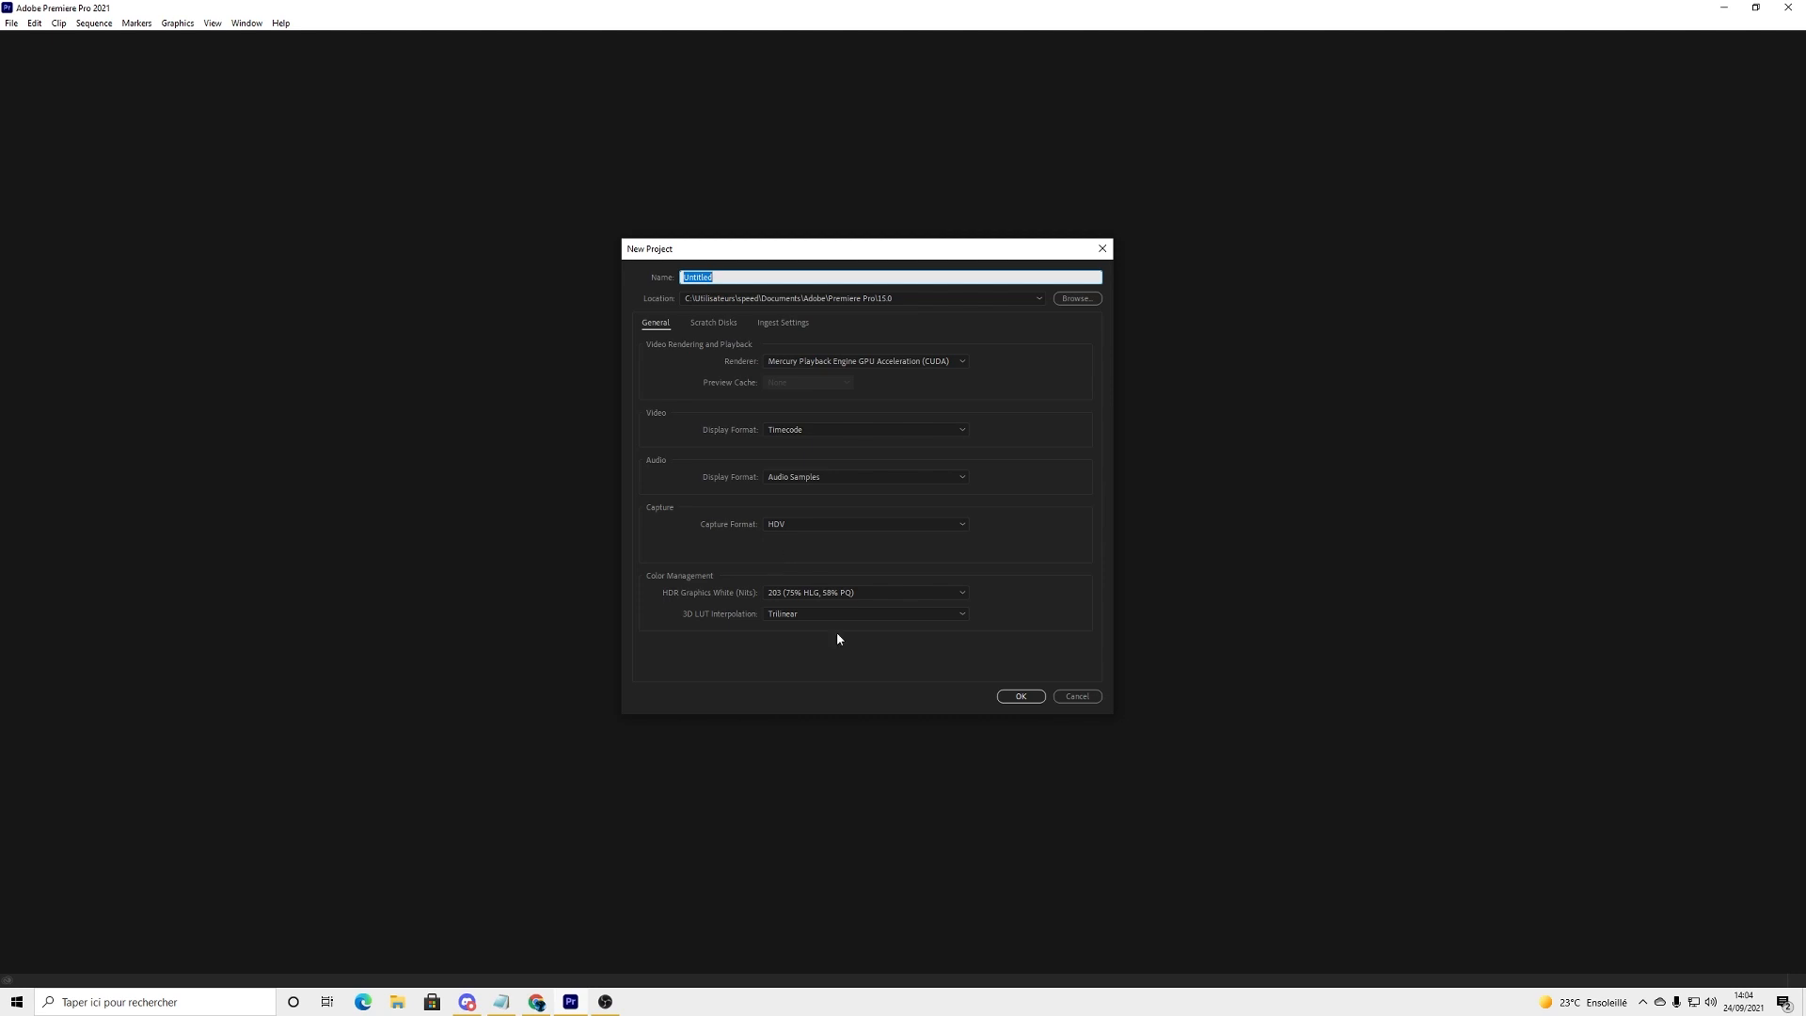
pyautogui.click(1016, 696)
pyautogui.click(978, 520)
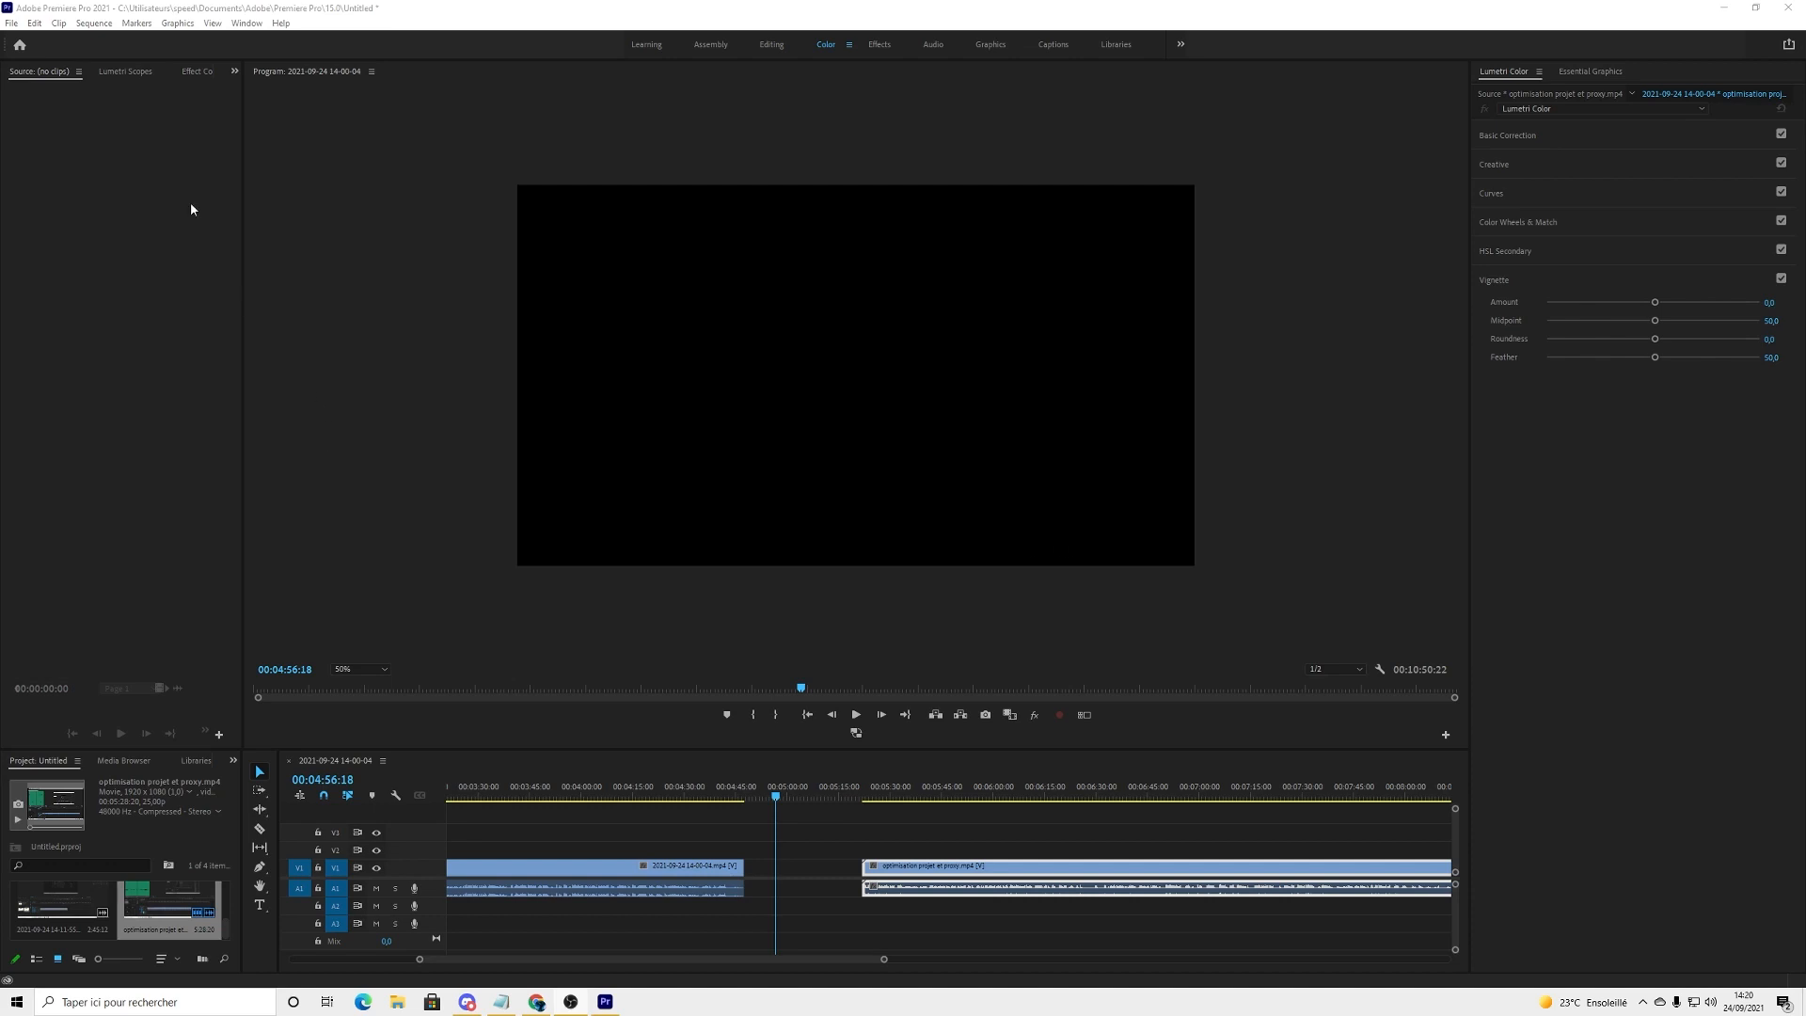
# Step: Examine the renderer choices in the settings for another new project, then cancel its creation
pyautogui.click(11, 24)
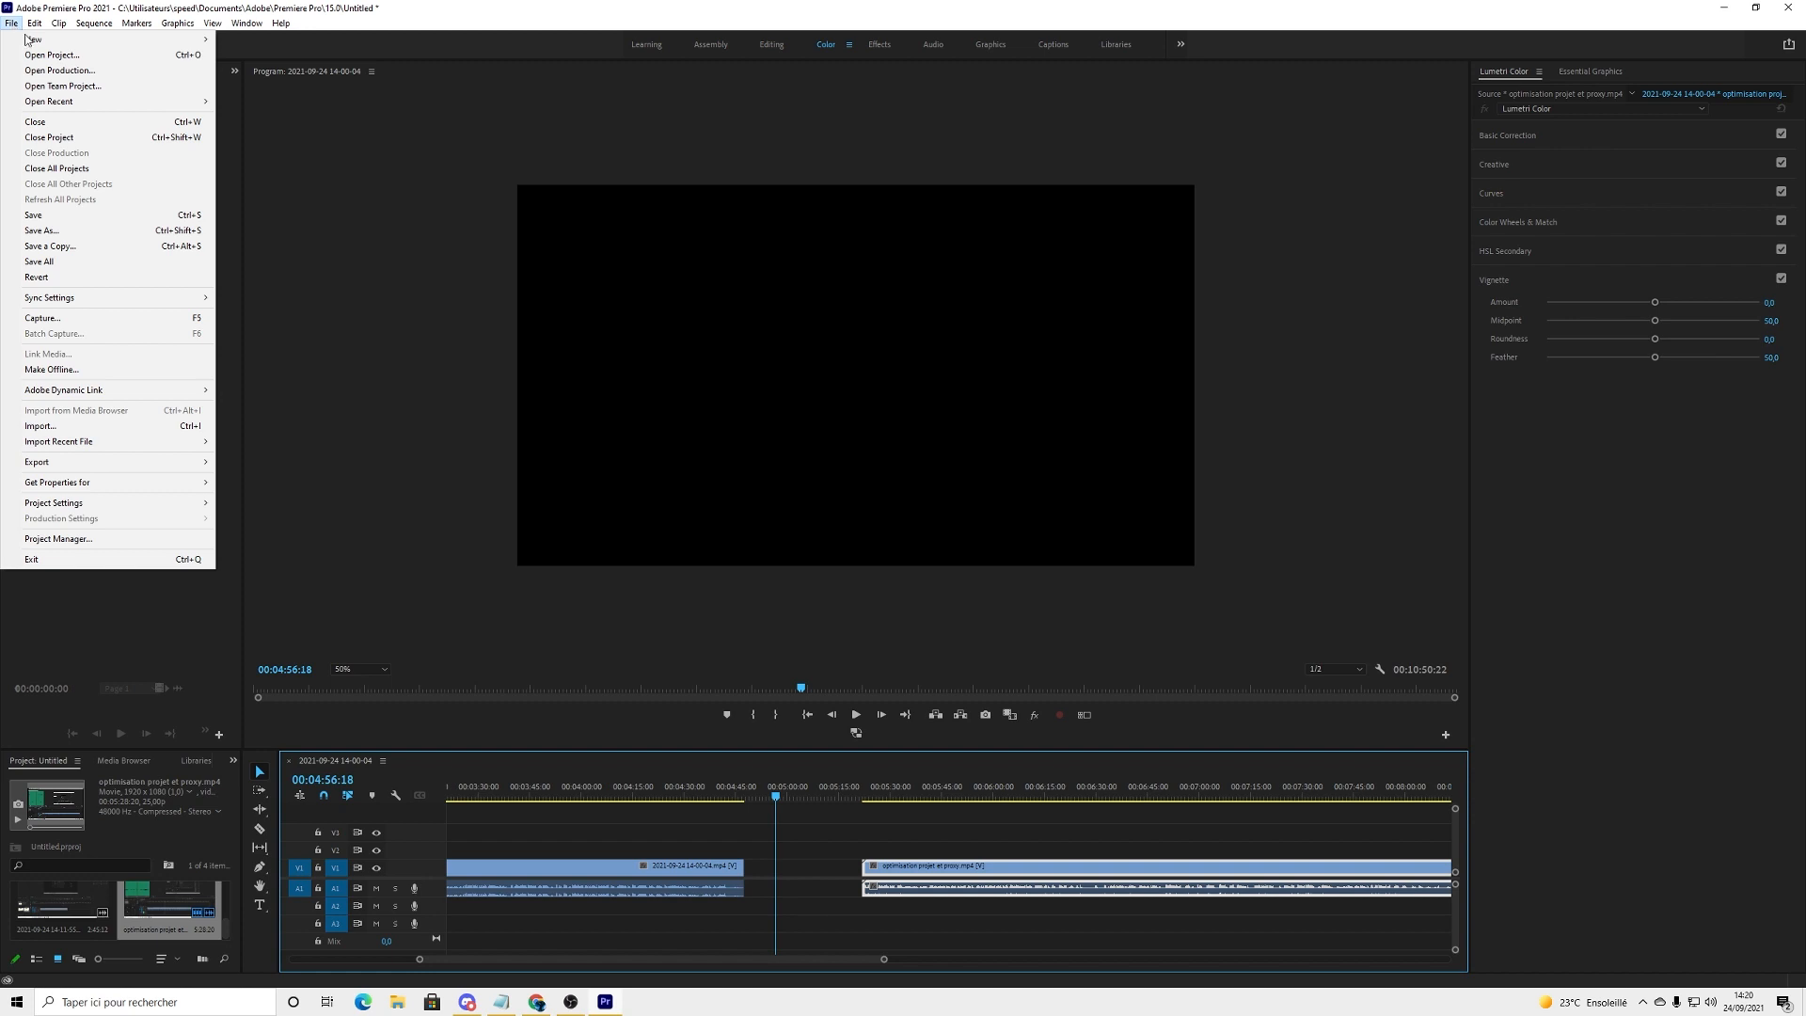
pyautogui.moveTo(113, 38)
pyautogui.click(256, 42)
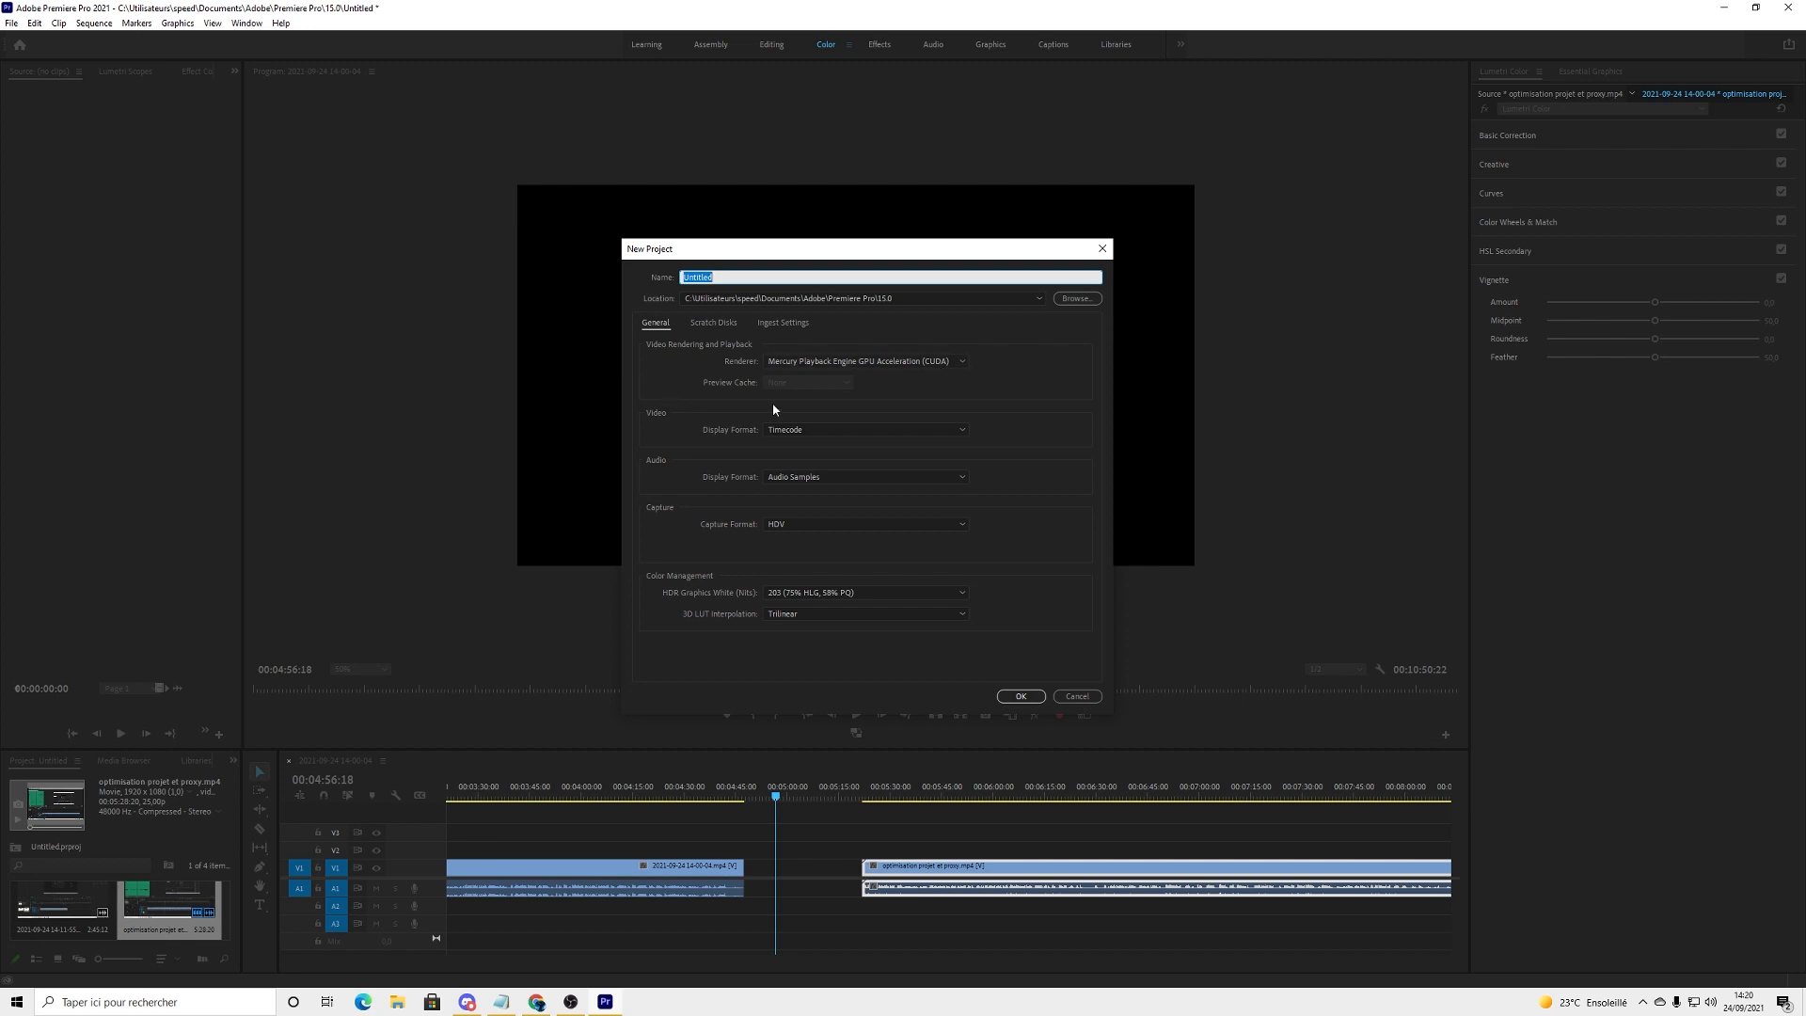
pyautogui.click(879, 362)
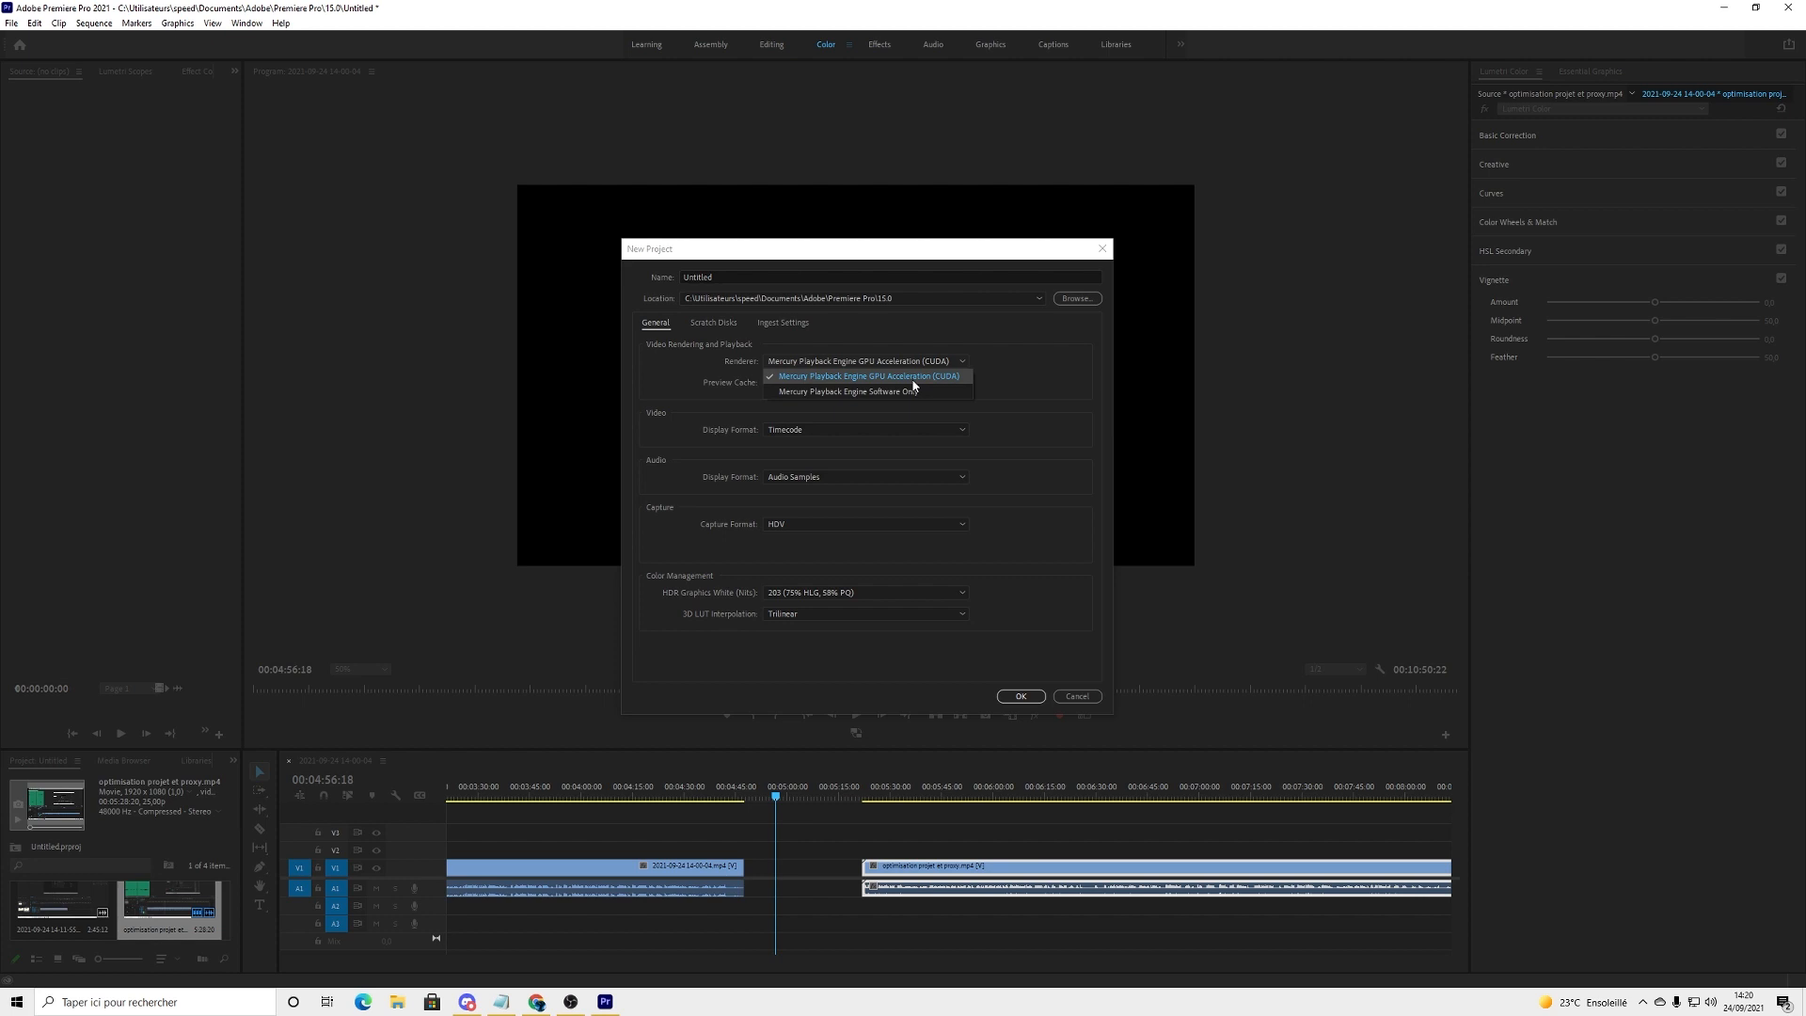
pyautogui.click(1078, 696)
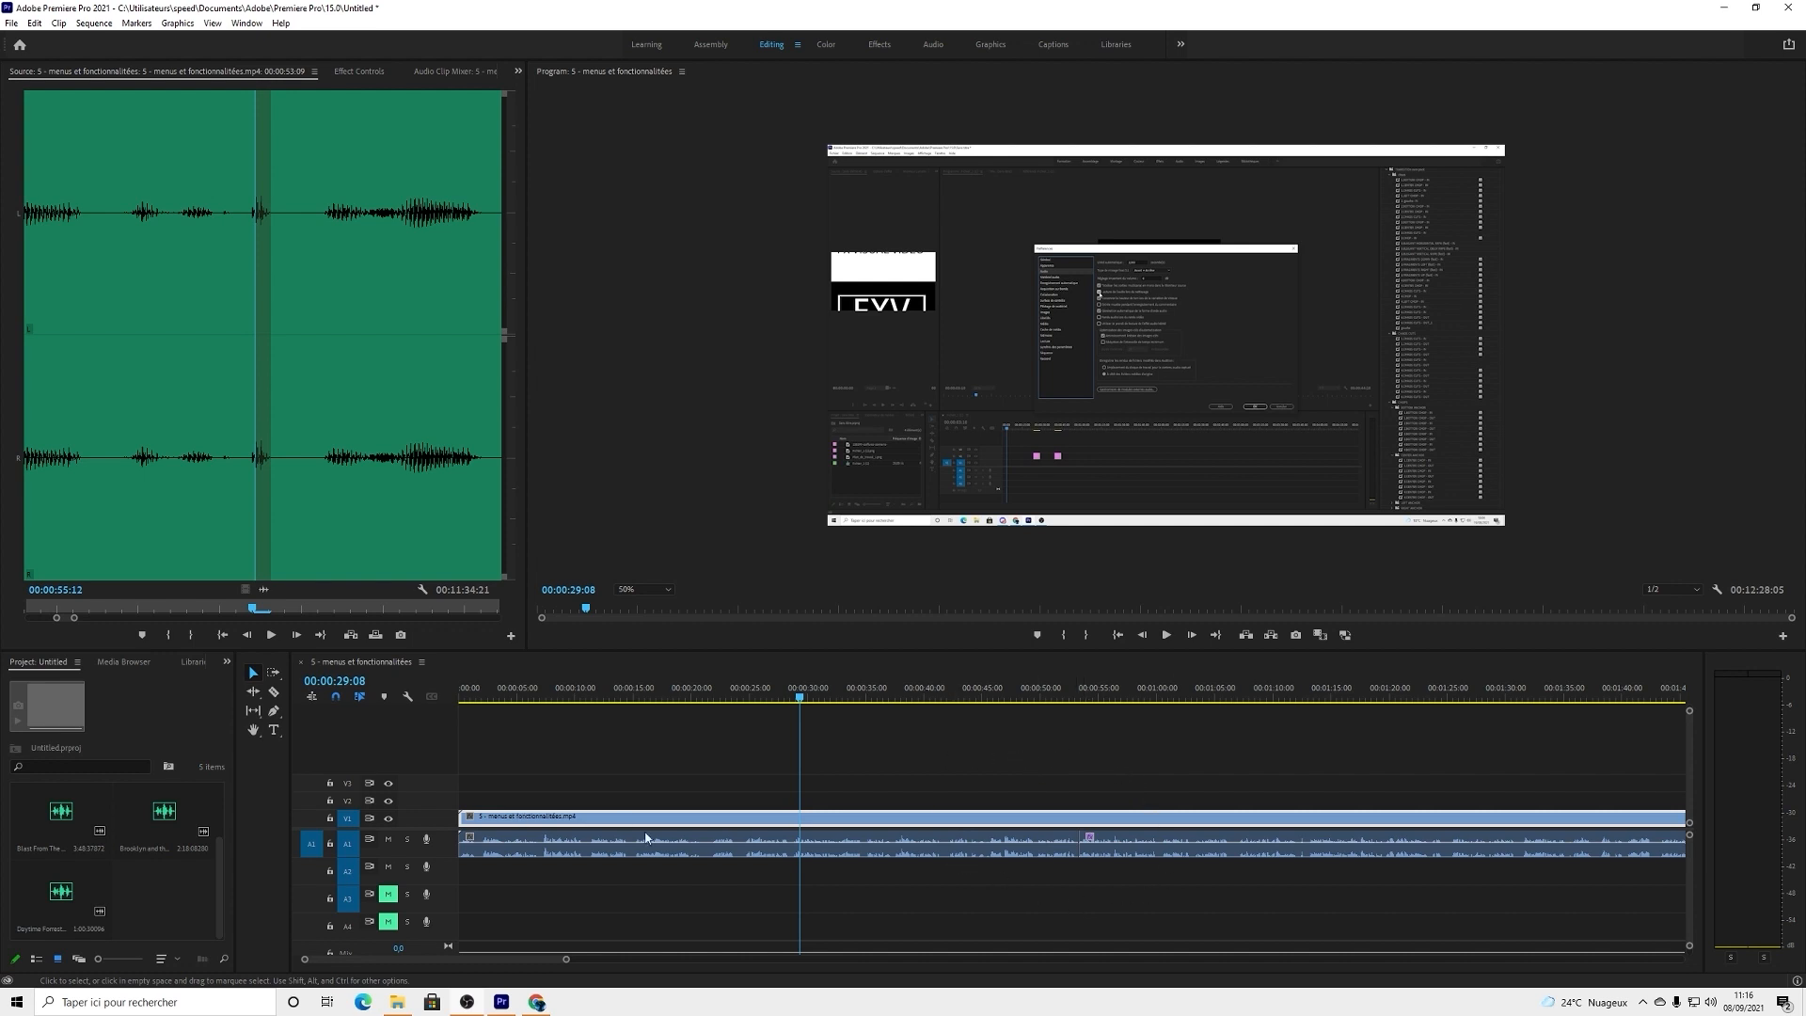
# Step: Create proxies for the 5 - menus et fonctionnalitées video in QuickTime format with the ProRes Low Resolution Proxy preset, then minimize Media Encoder
pyautogui.doubleClick(666, 819)
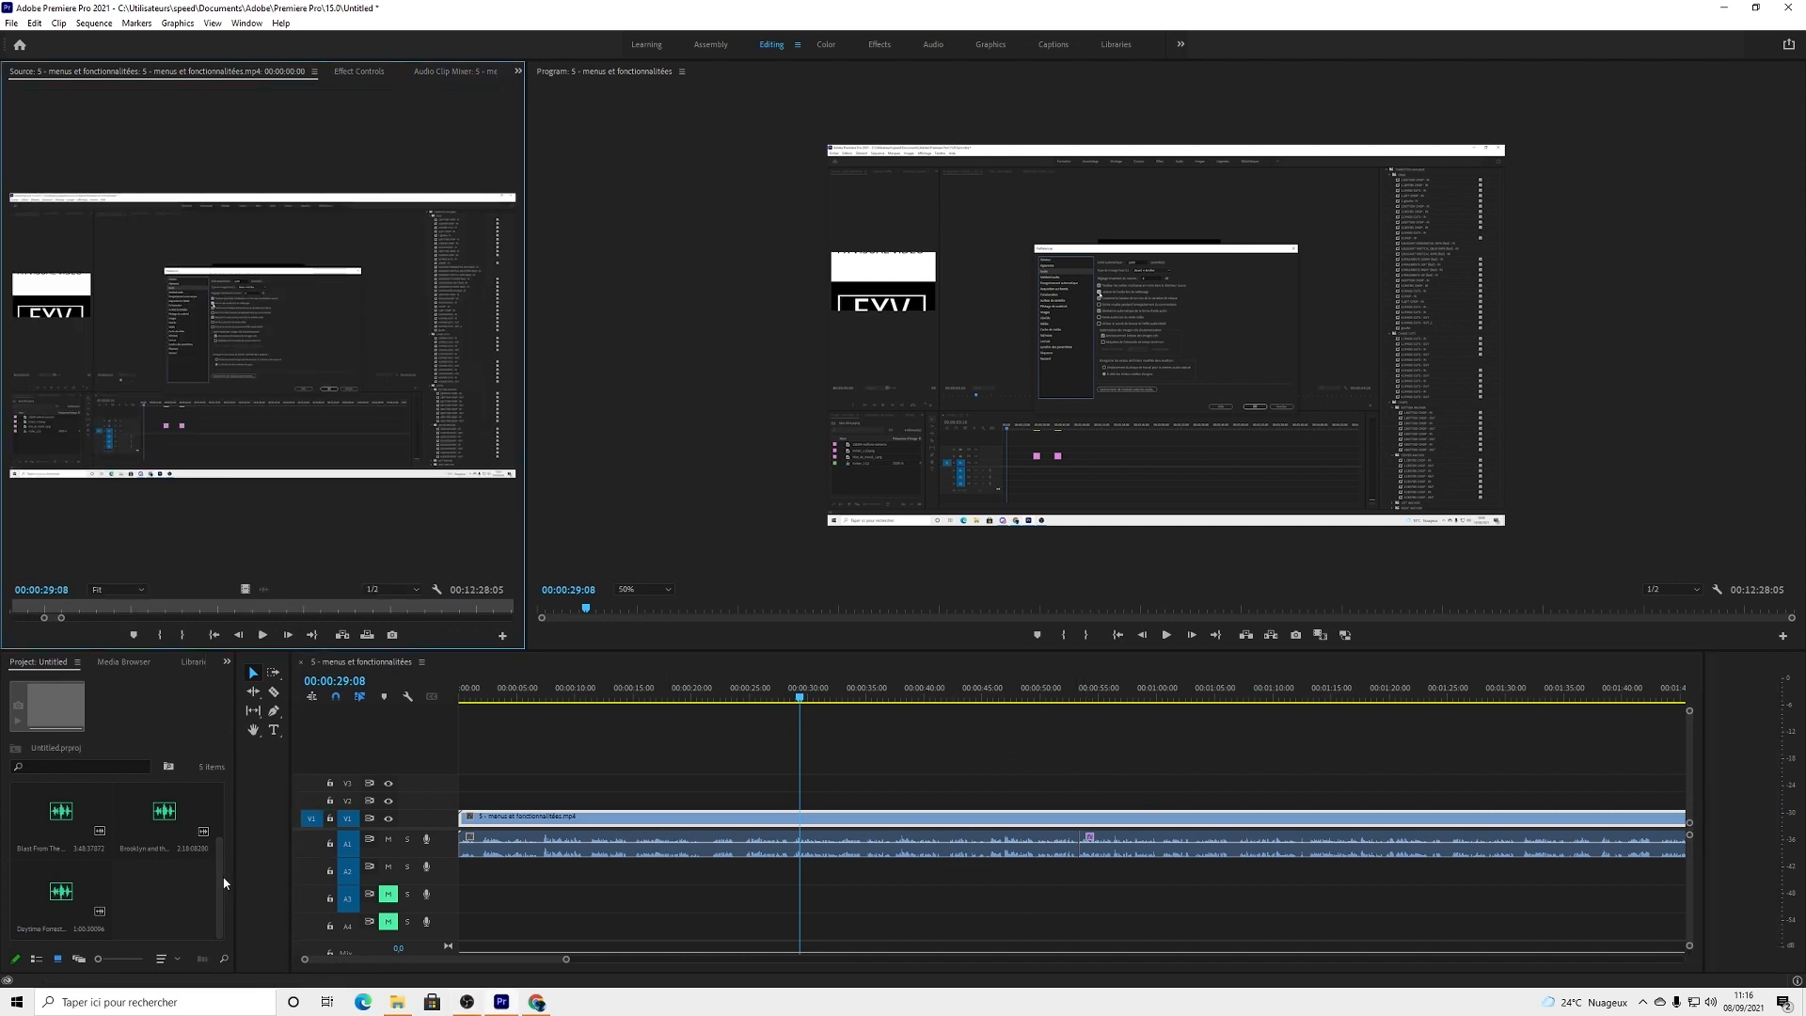
pyautogui.moveTo(219, 878); pyautogui.dragTo(232, 784)
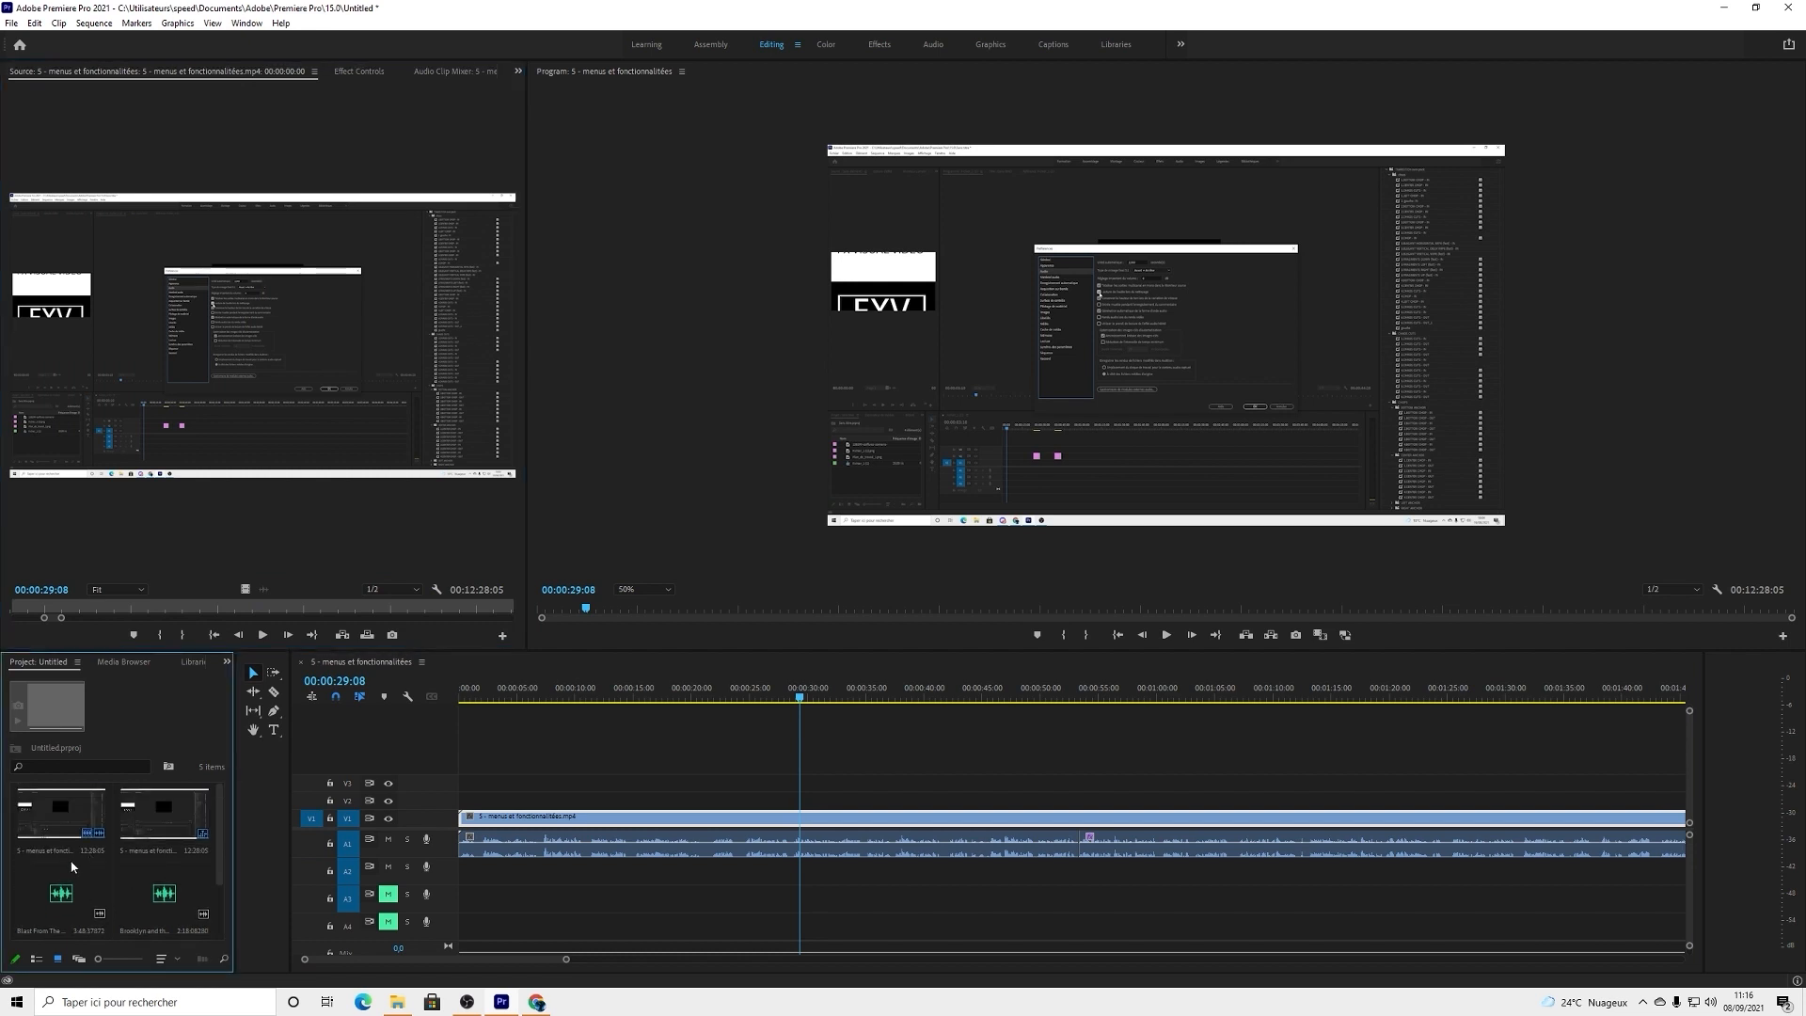
pyautogui.rightClick(78, 812)
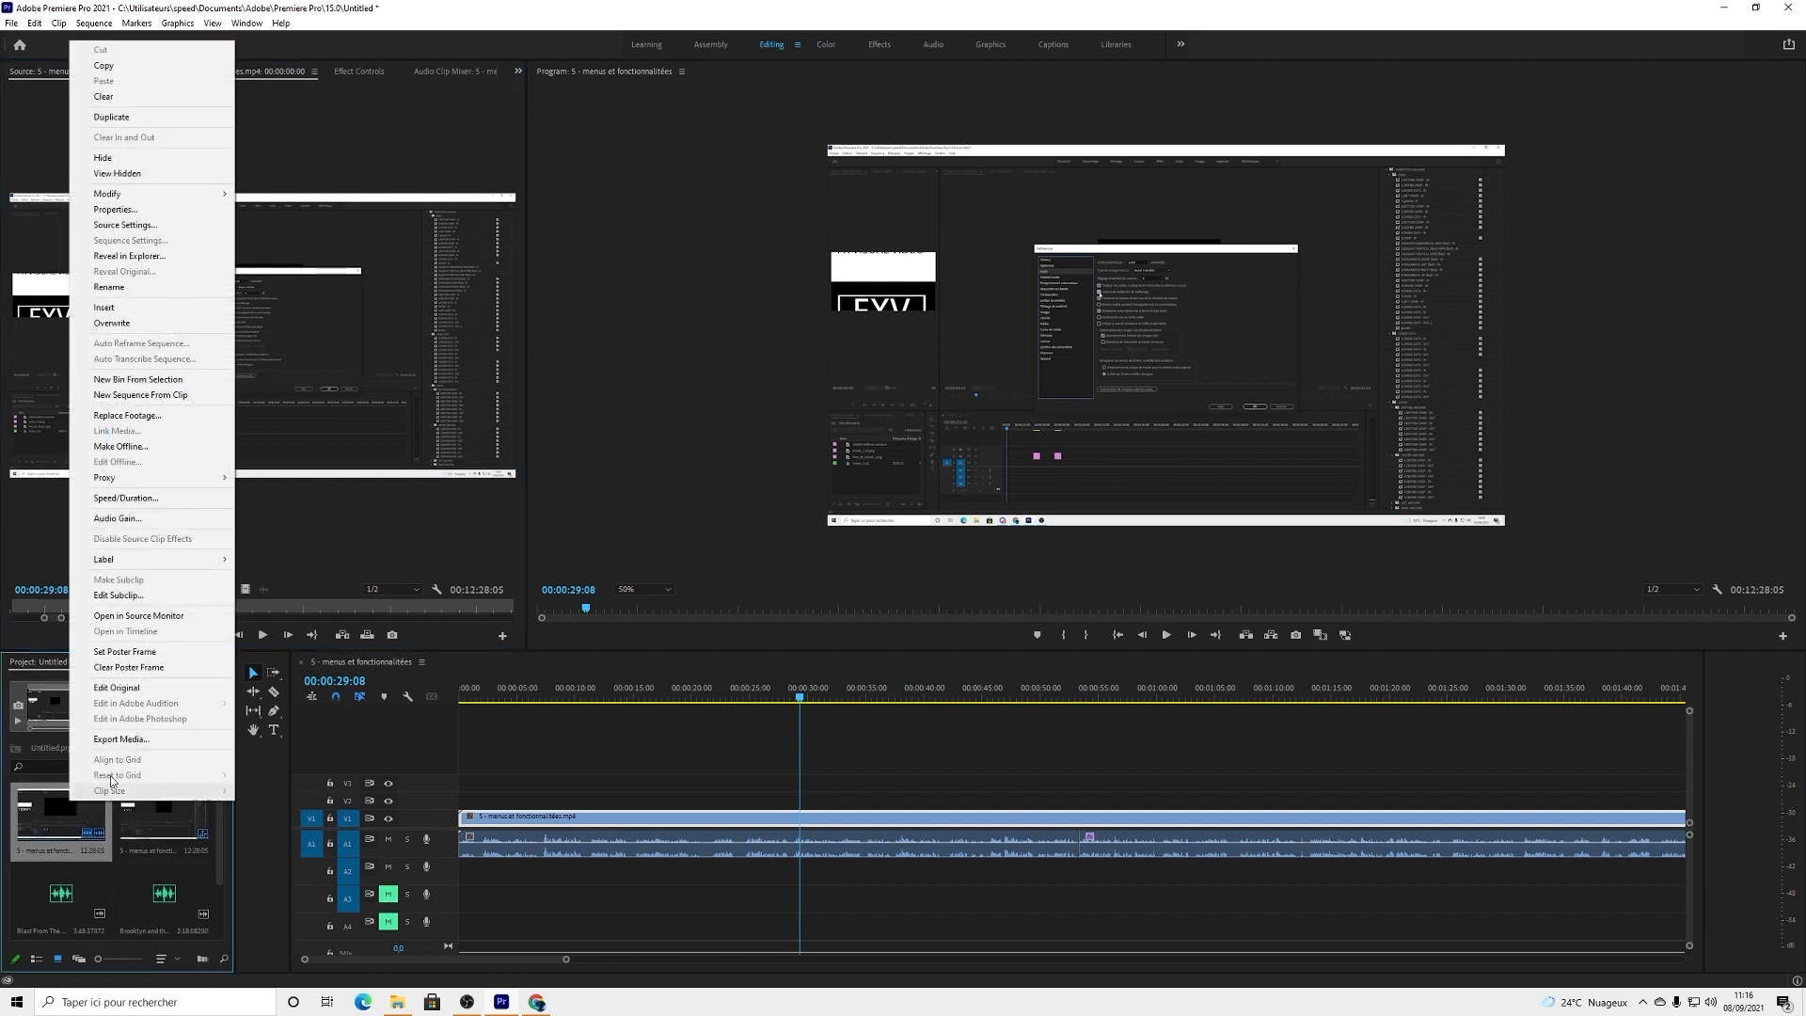
pyautogui.moveTo(134, 479)
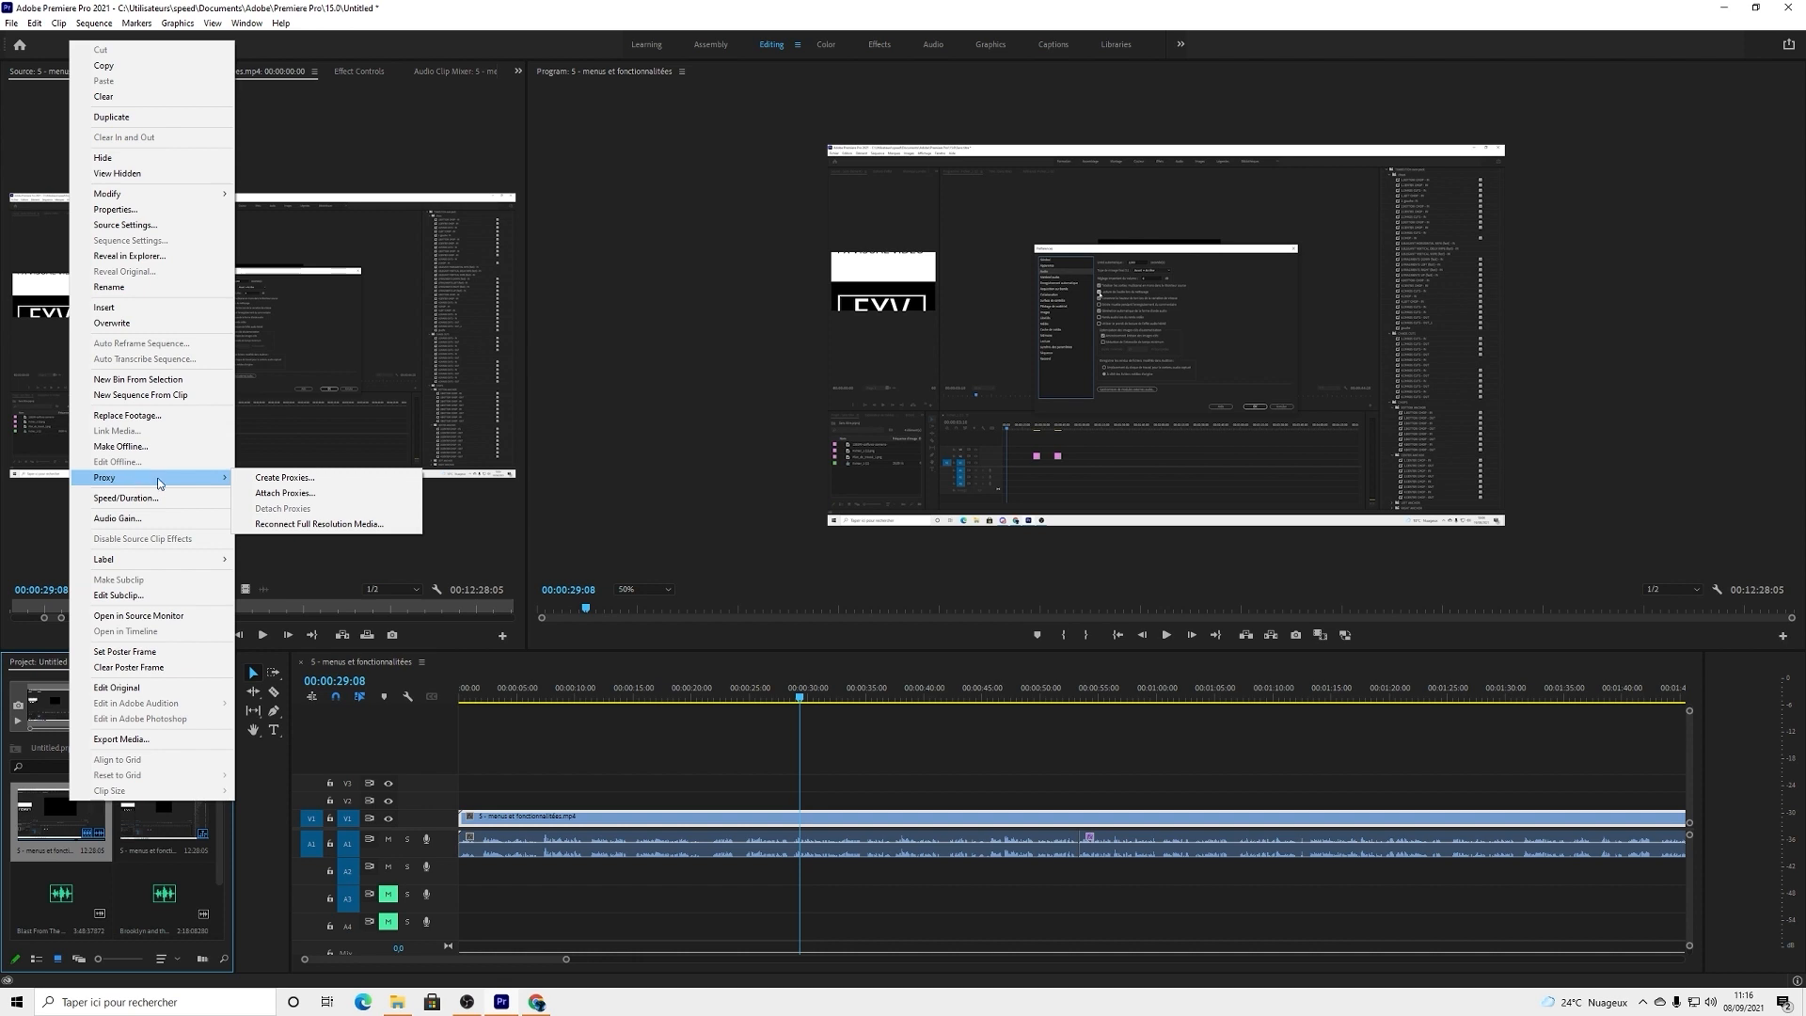
pyautogui.click(283, 480)
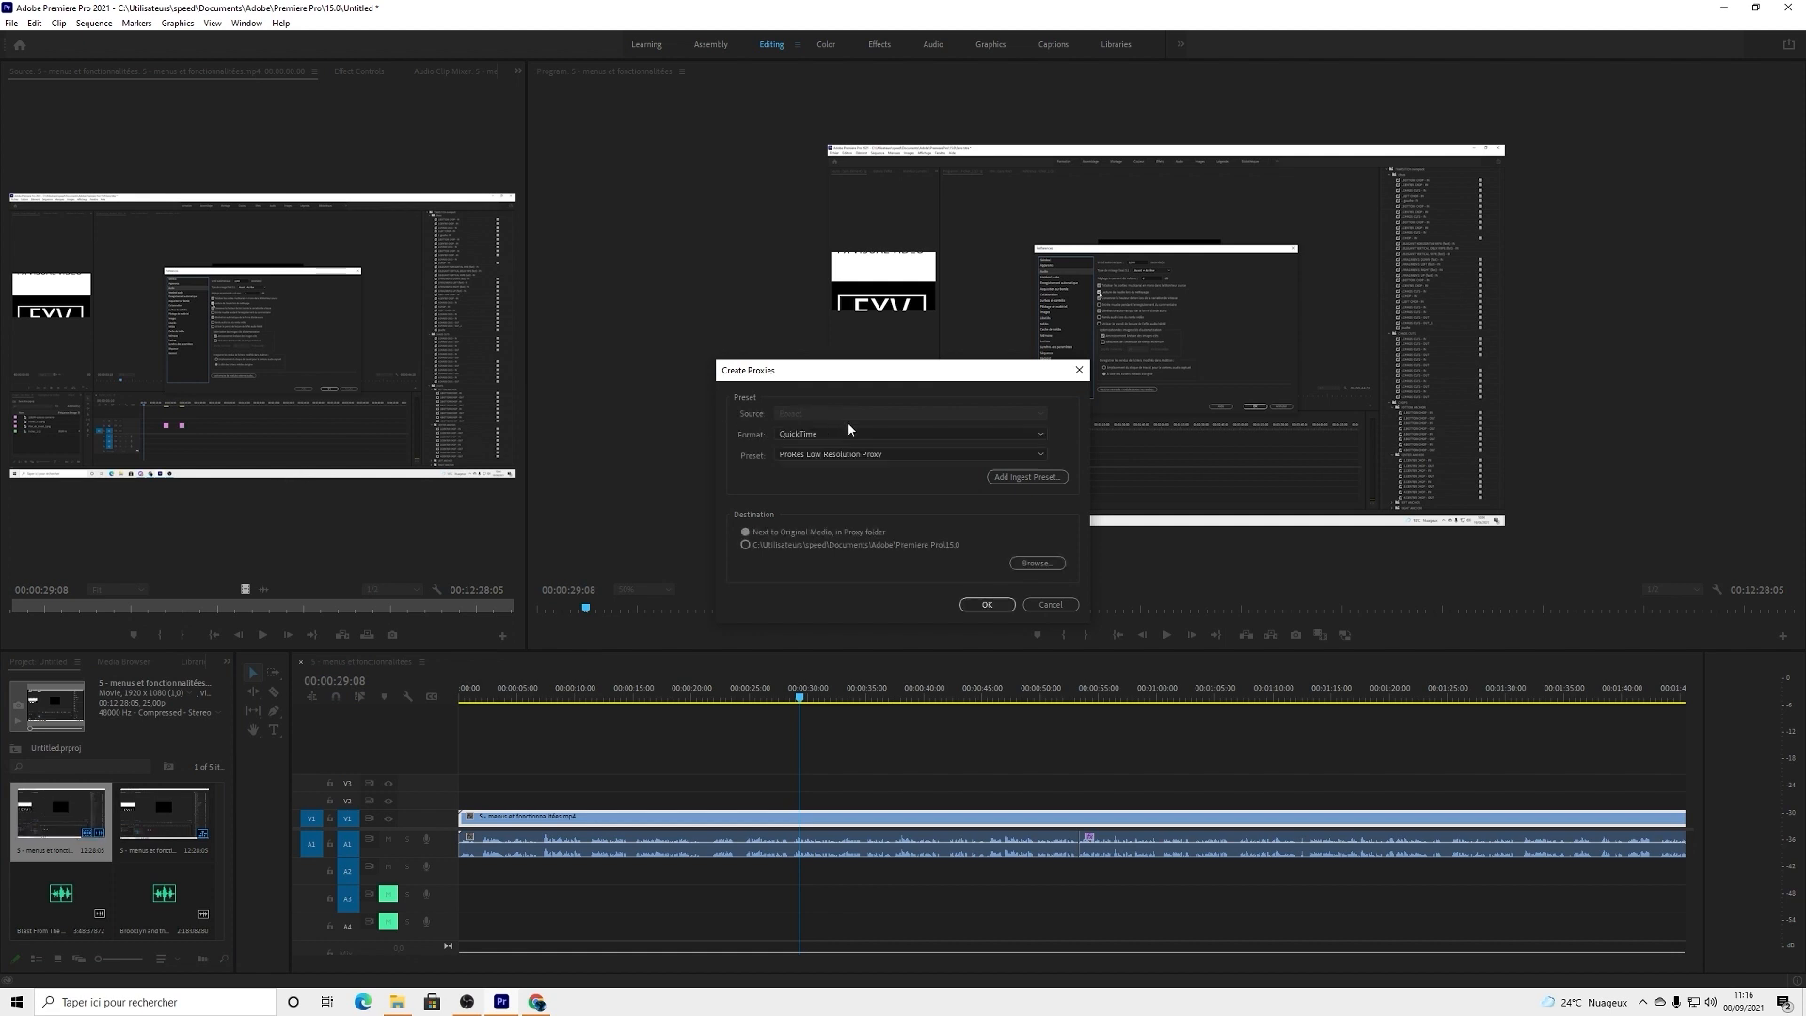
pyautogui.click(882, 435)
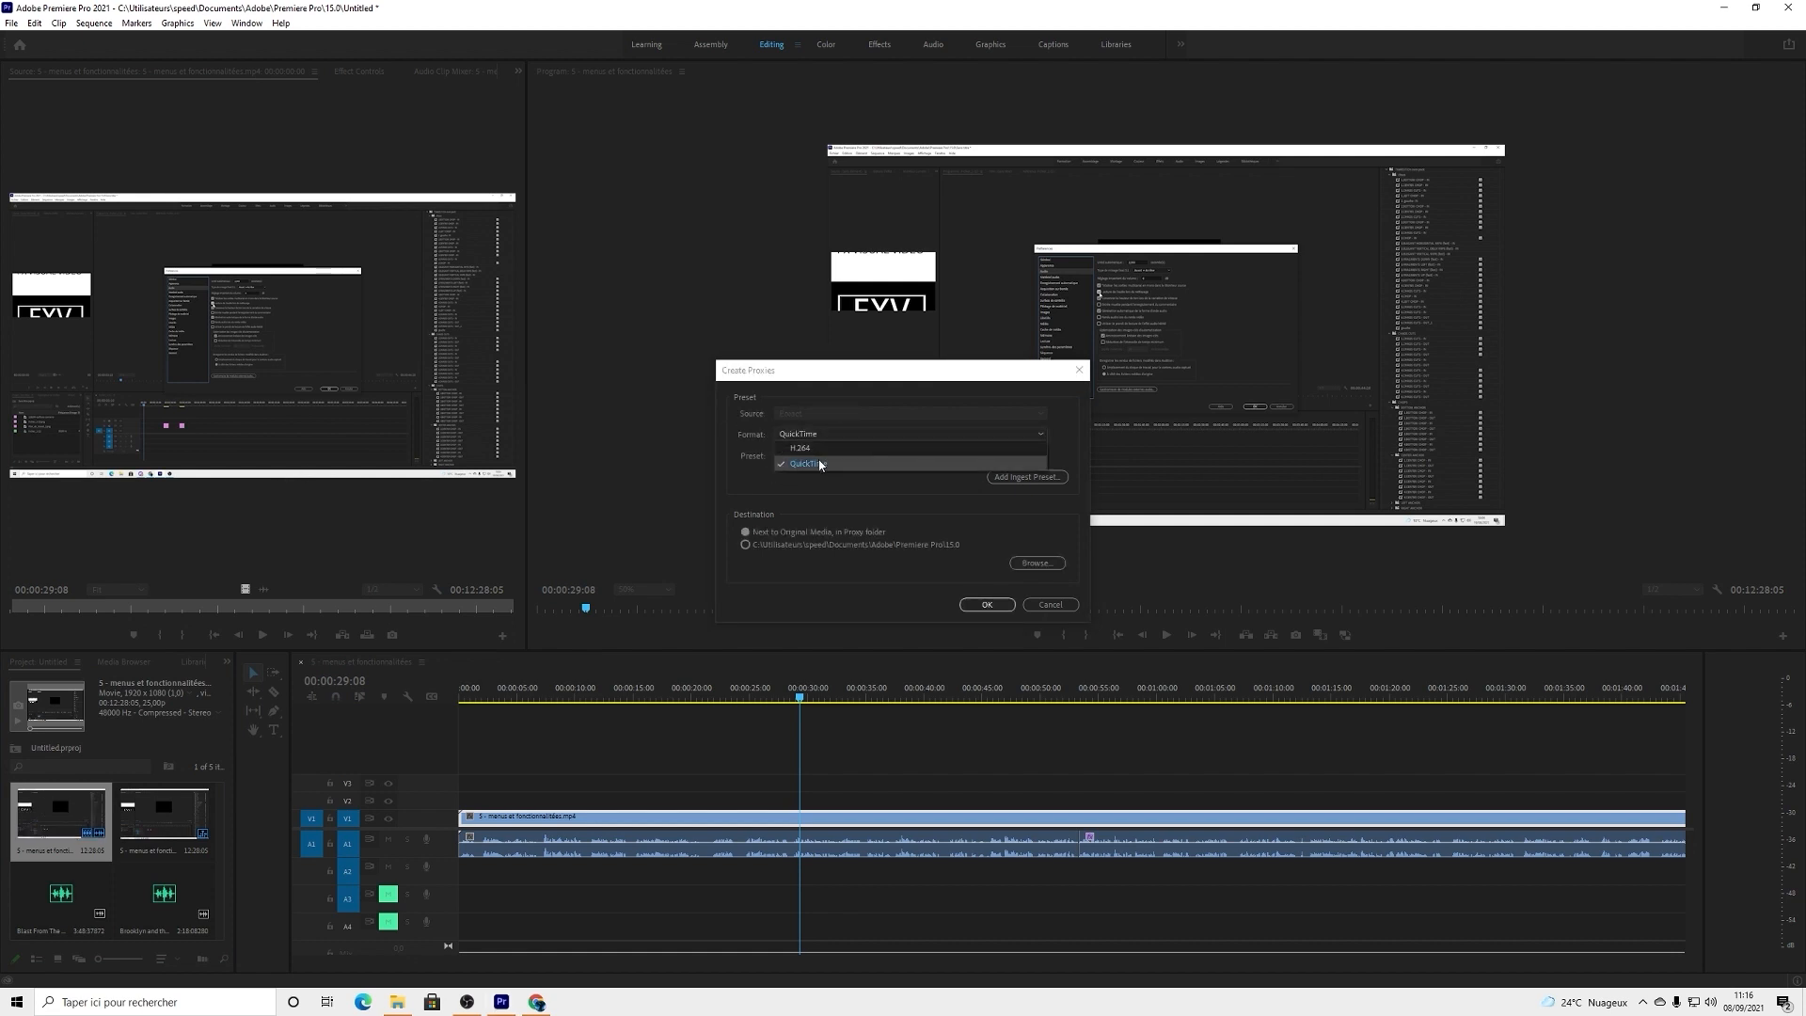
pyautogui.click(811, 464)
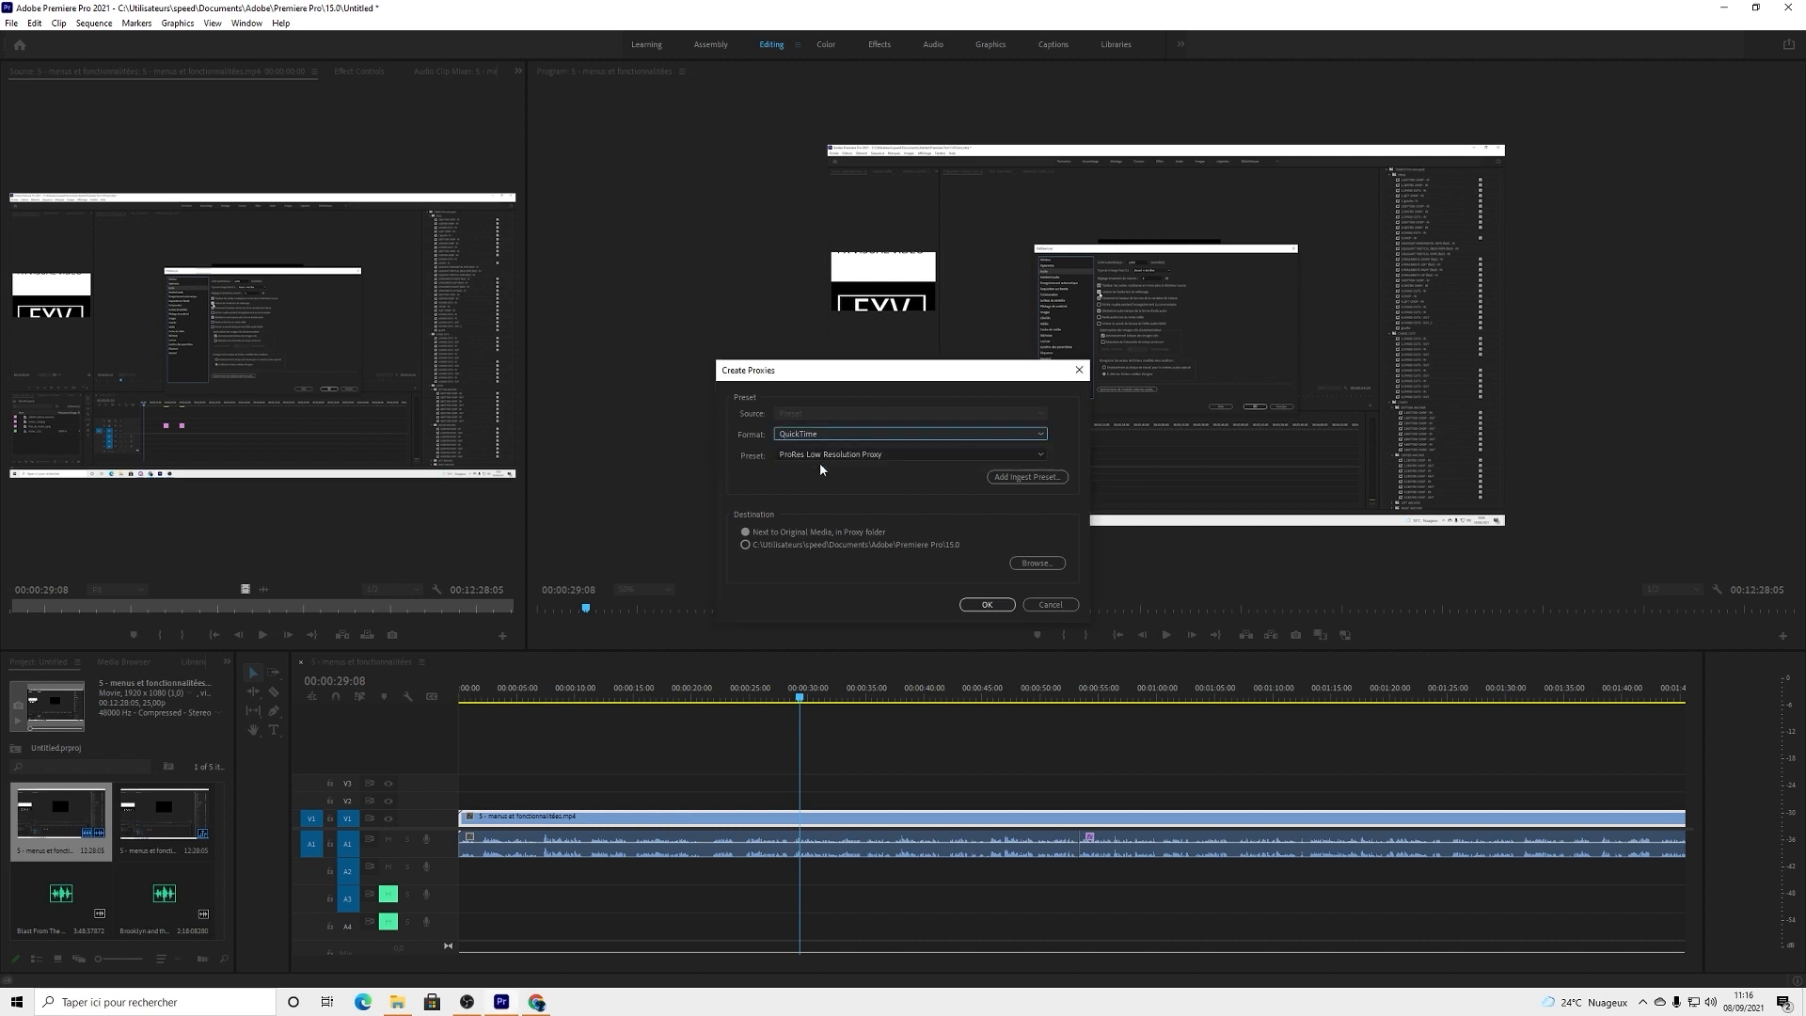
pyautogui.click(831, 456)
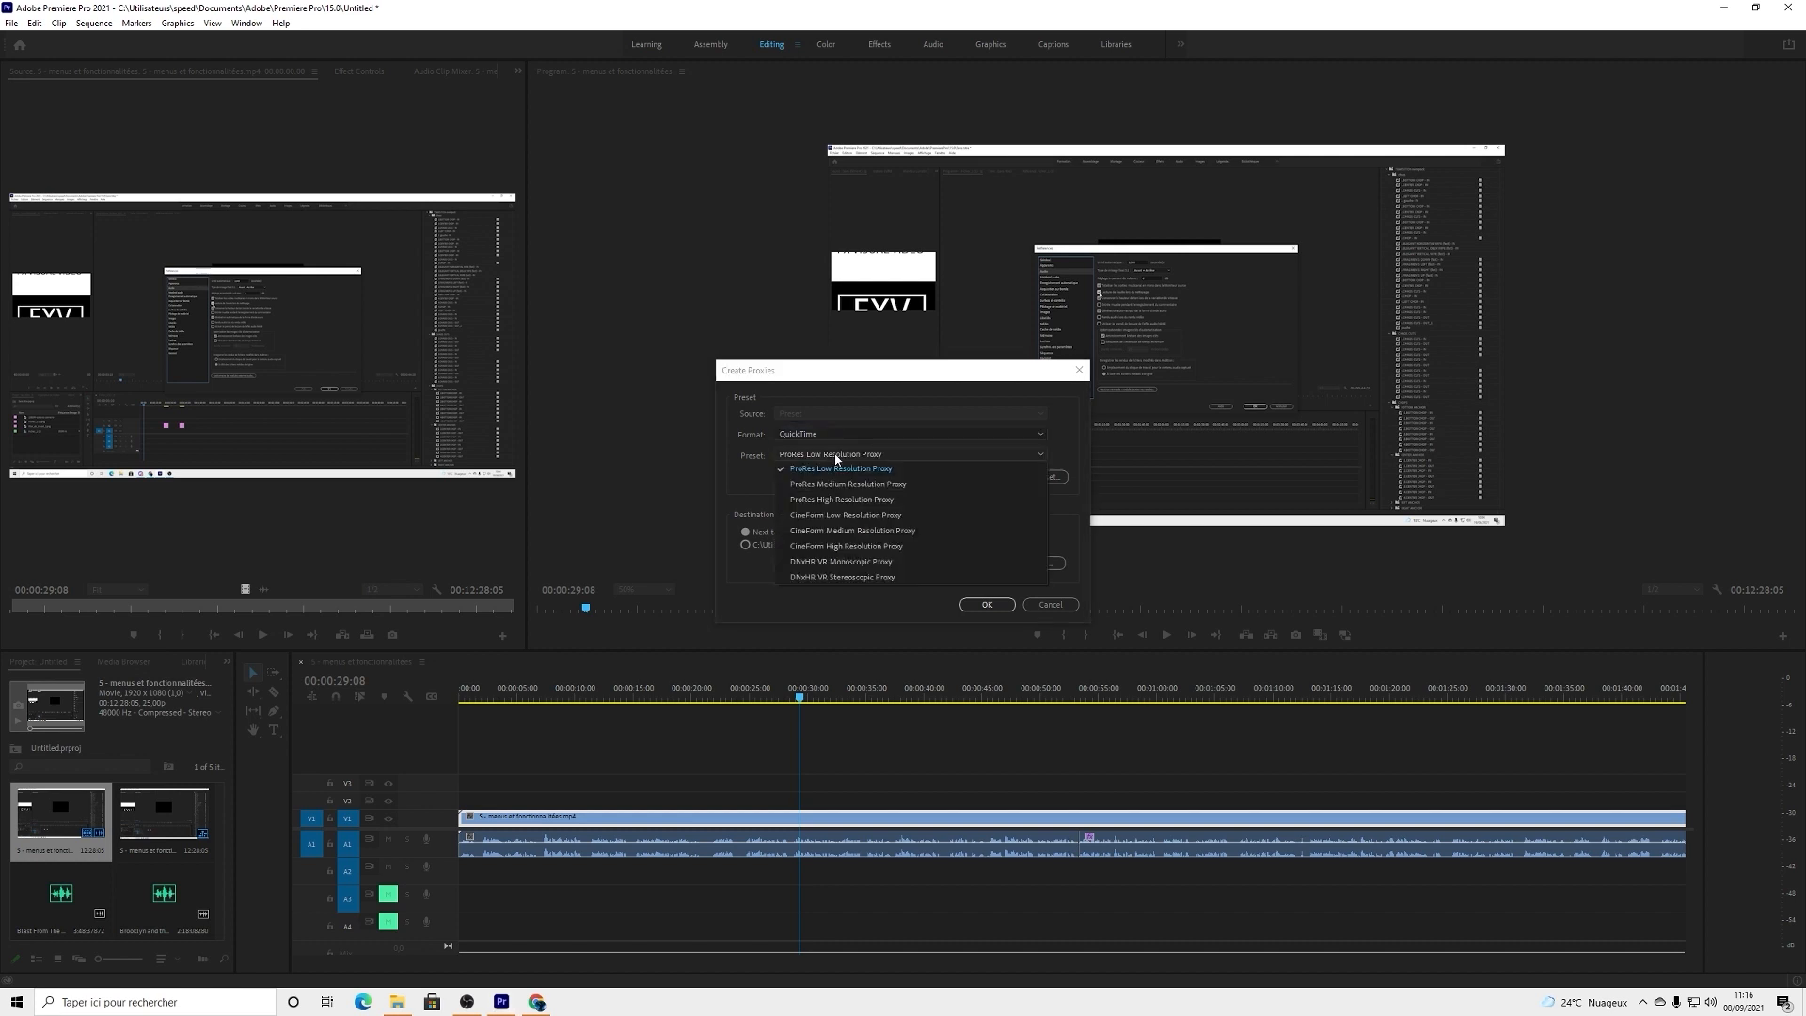
pyautogui.click(856, 463)
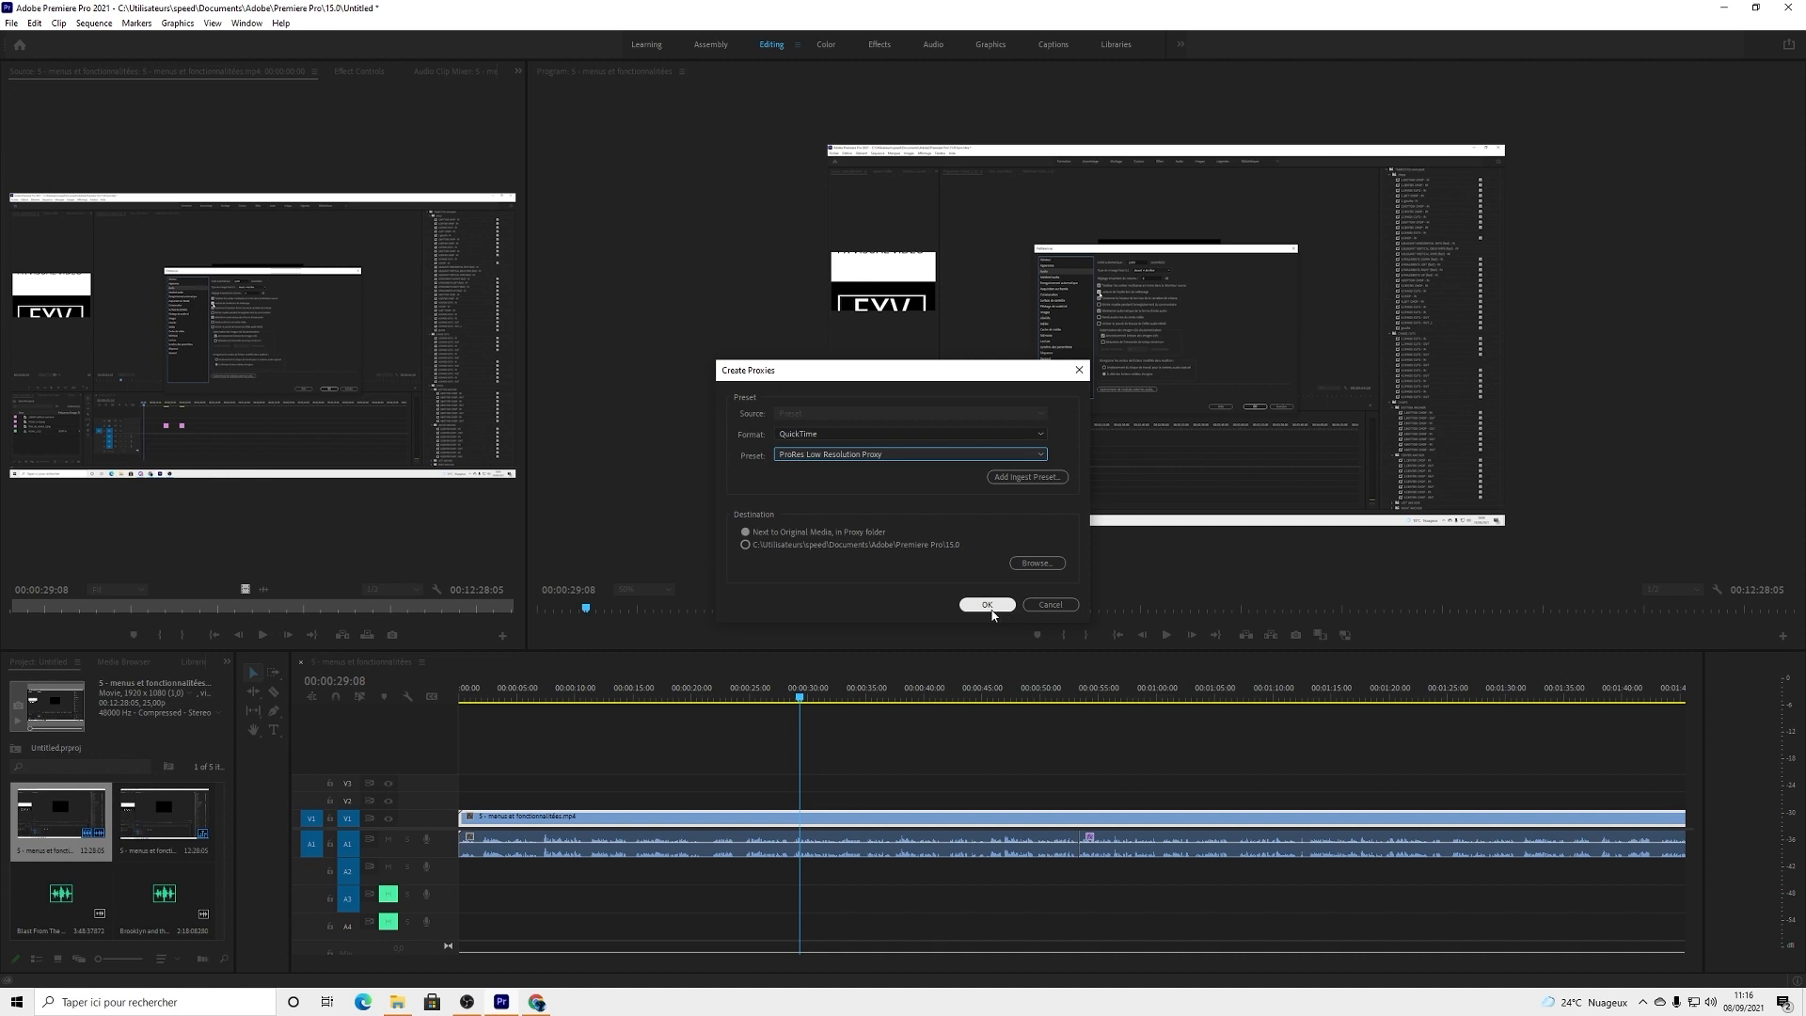
pyautogui.click(988, 608)
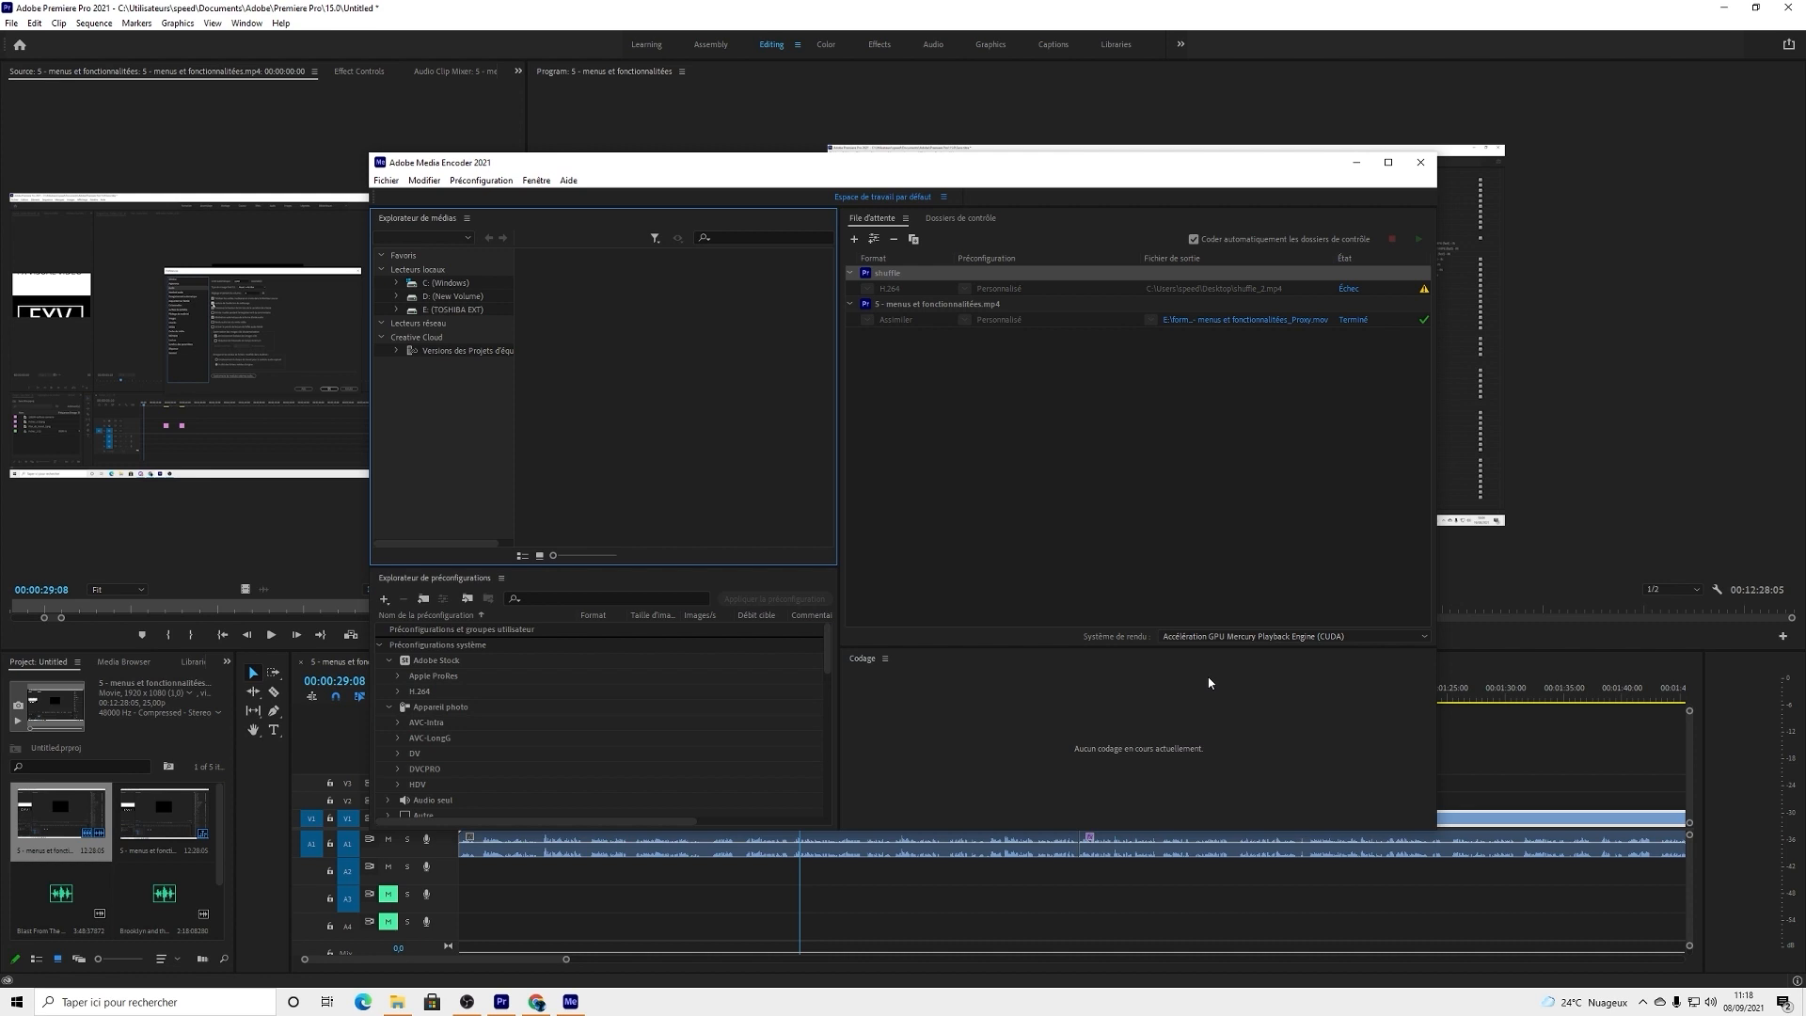
pyautogui.click(1356, 162)
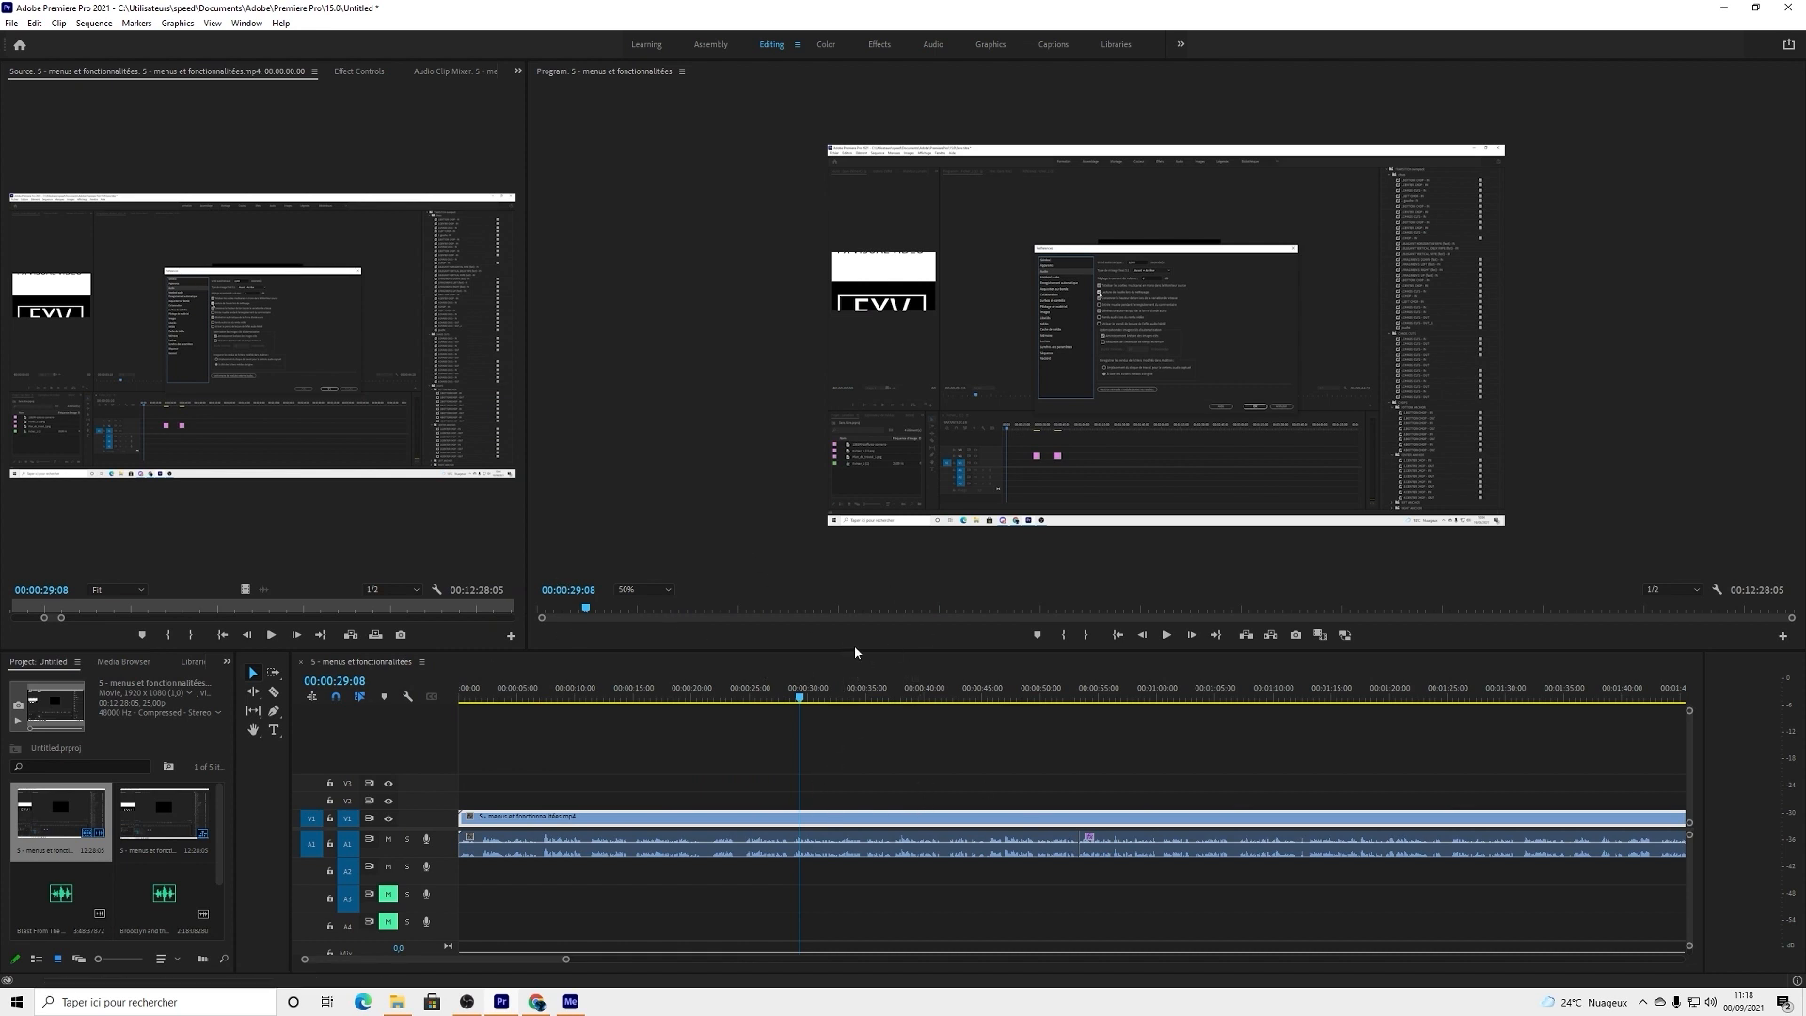
# Step: Enlarge the Program monitor by shrinking the timeline and Source areas, and set its zoom level to 100%
pyautogui.moveTo(854, 649); pyautogui.dragTo(865, 841)
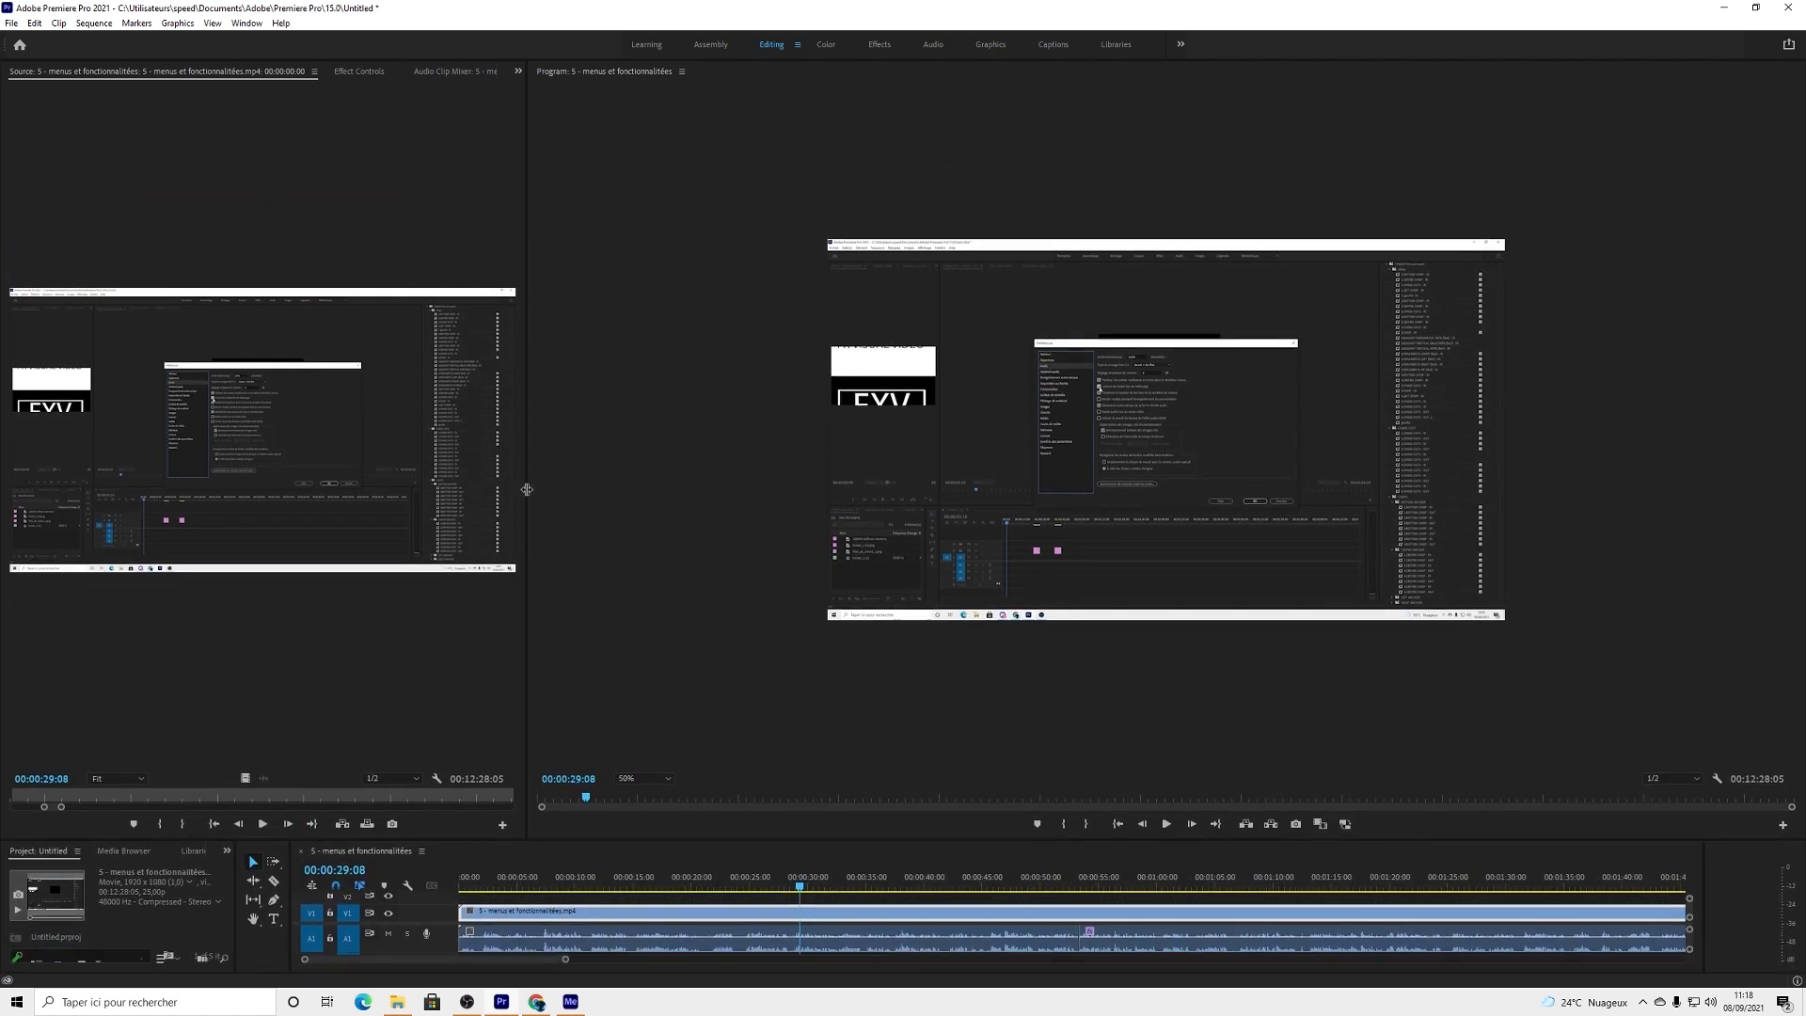
pyautogui.moveTo(525, 495); pyautogui.dragTo(220, 489)
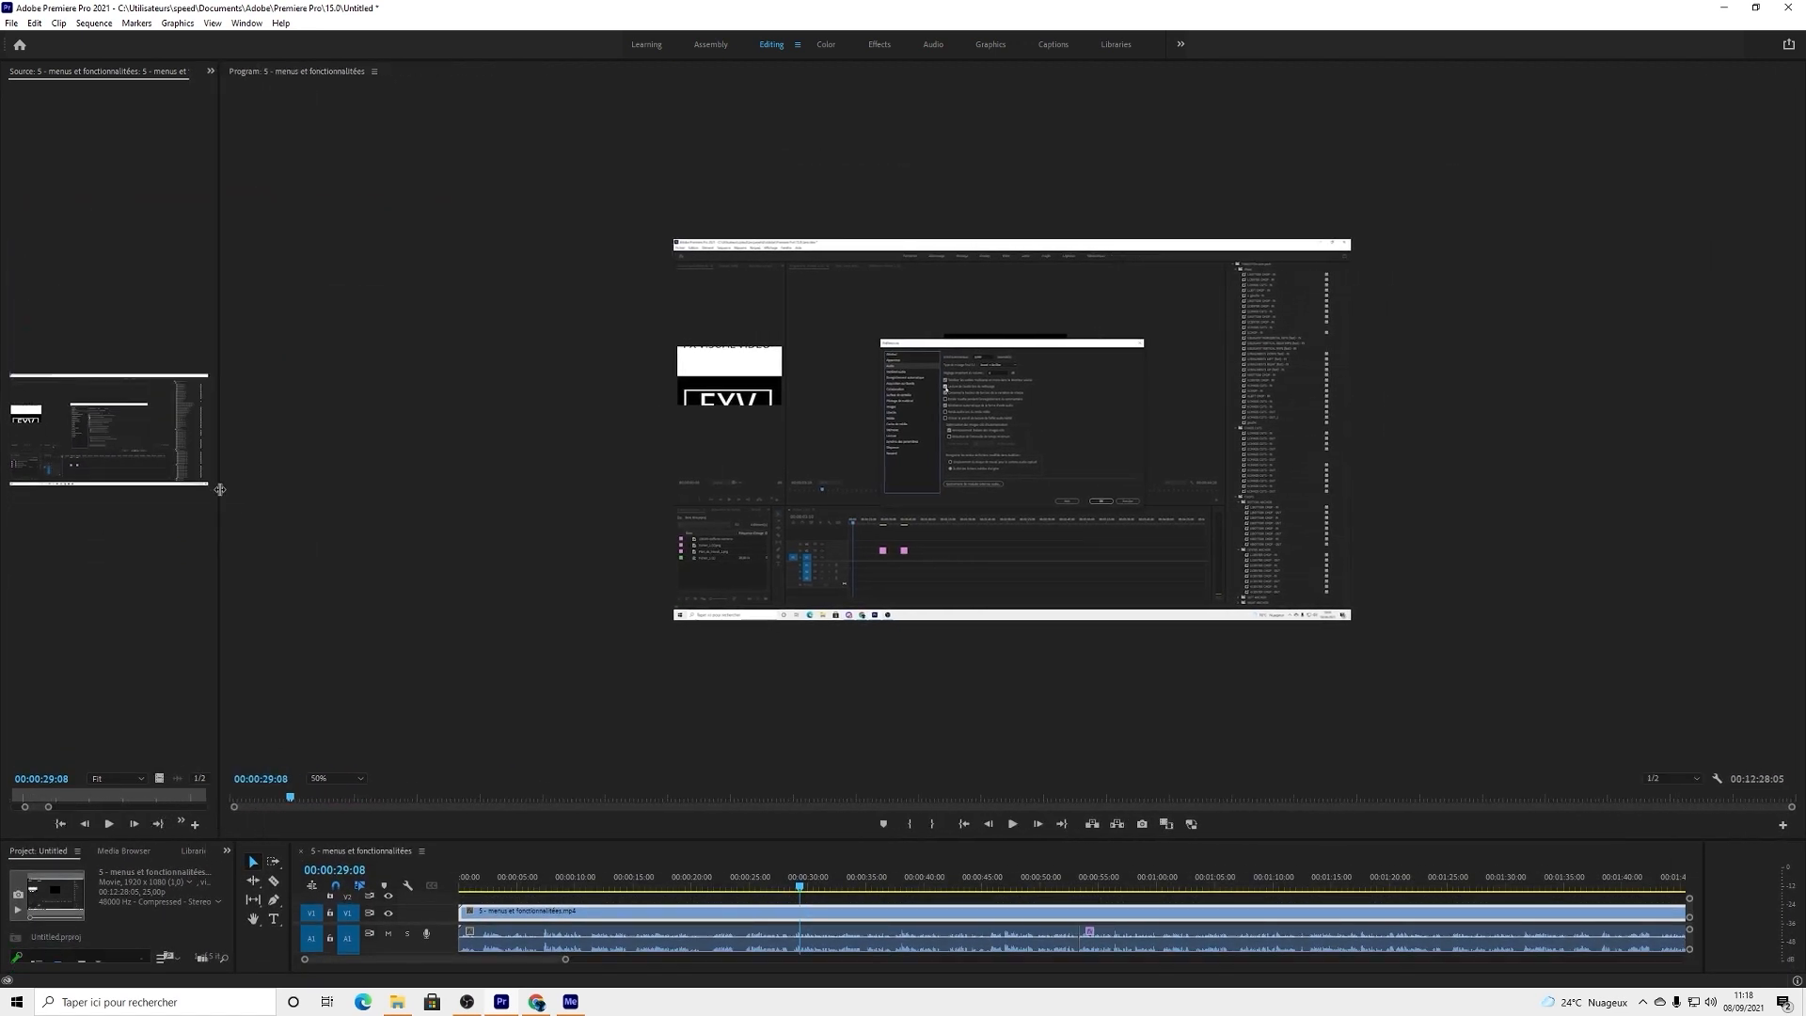
pyautogui.click(355, 779)
pyautogui.click(345, 876)
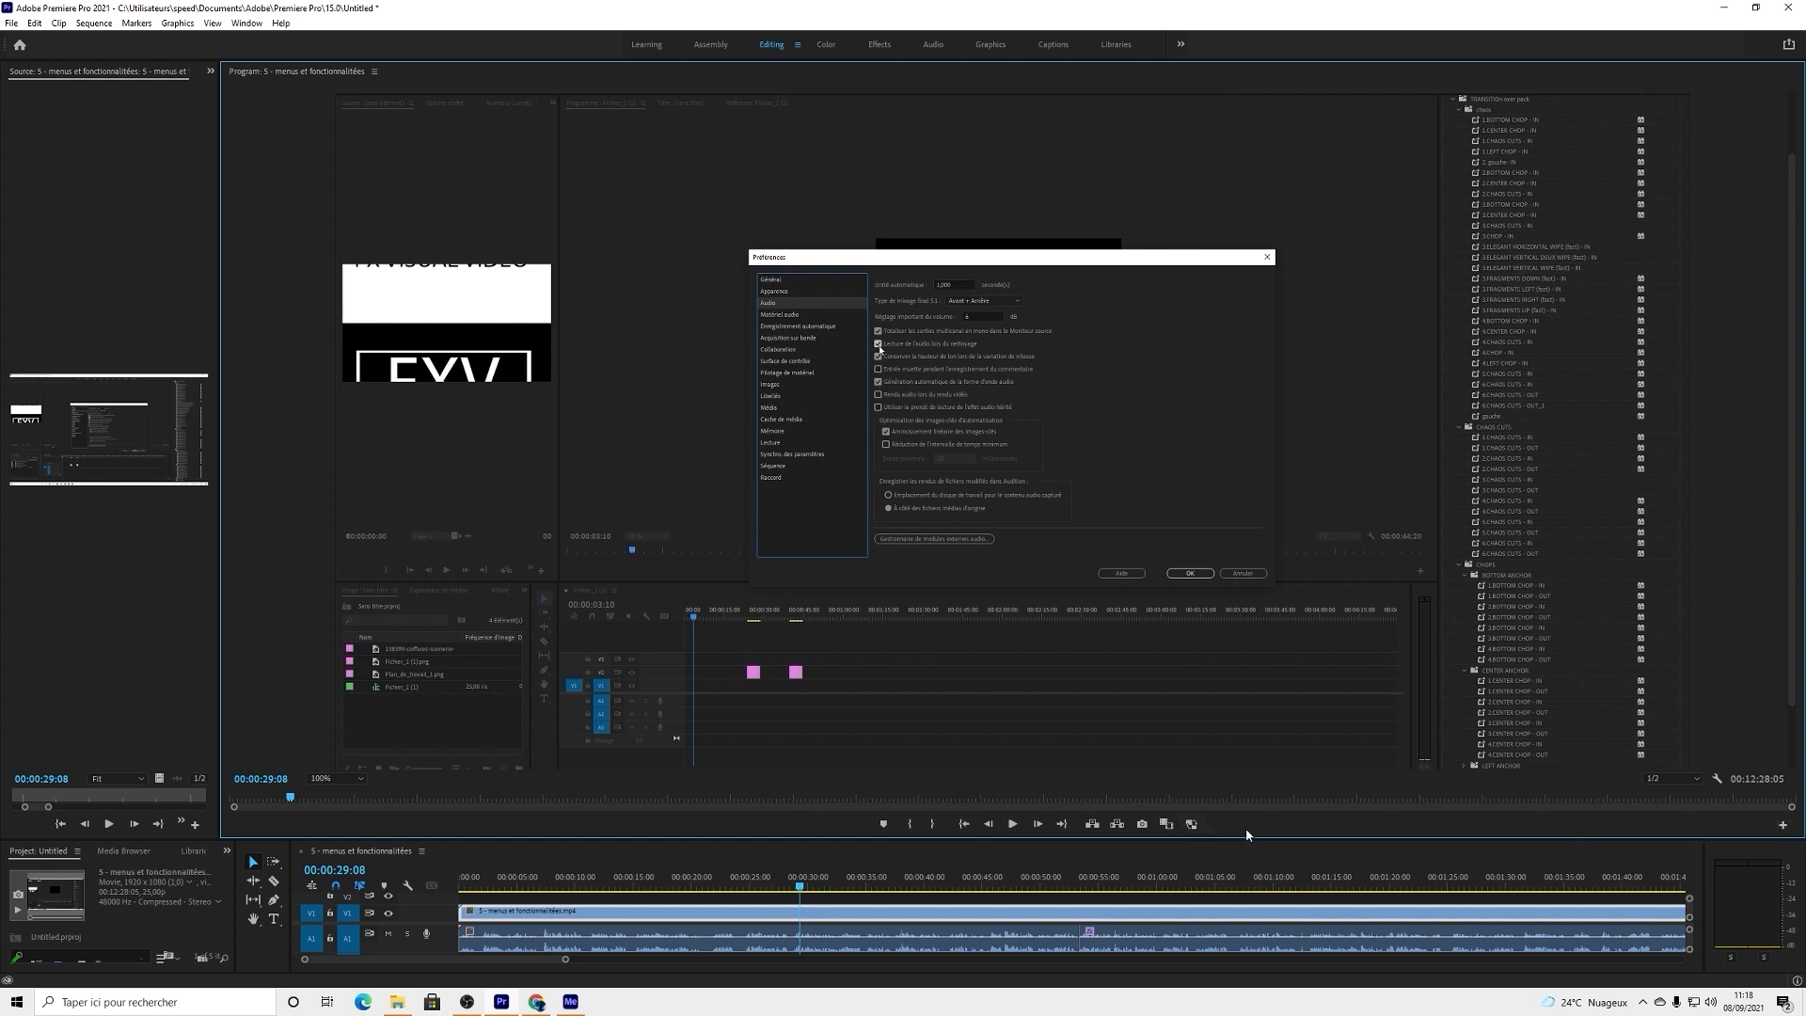
# Step: Review and accept the Program monitor's button layout, then toggle proxies to compare the preview quality, leaving proxies enabled
pyautogui.click(1783, 828)
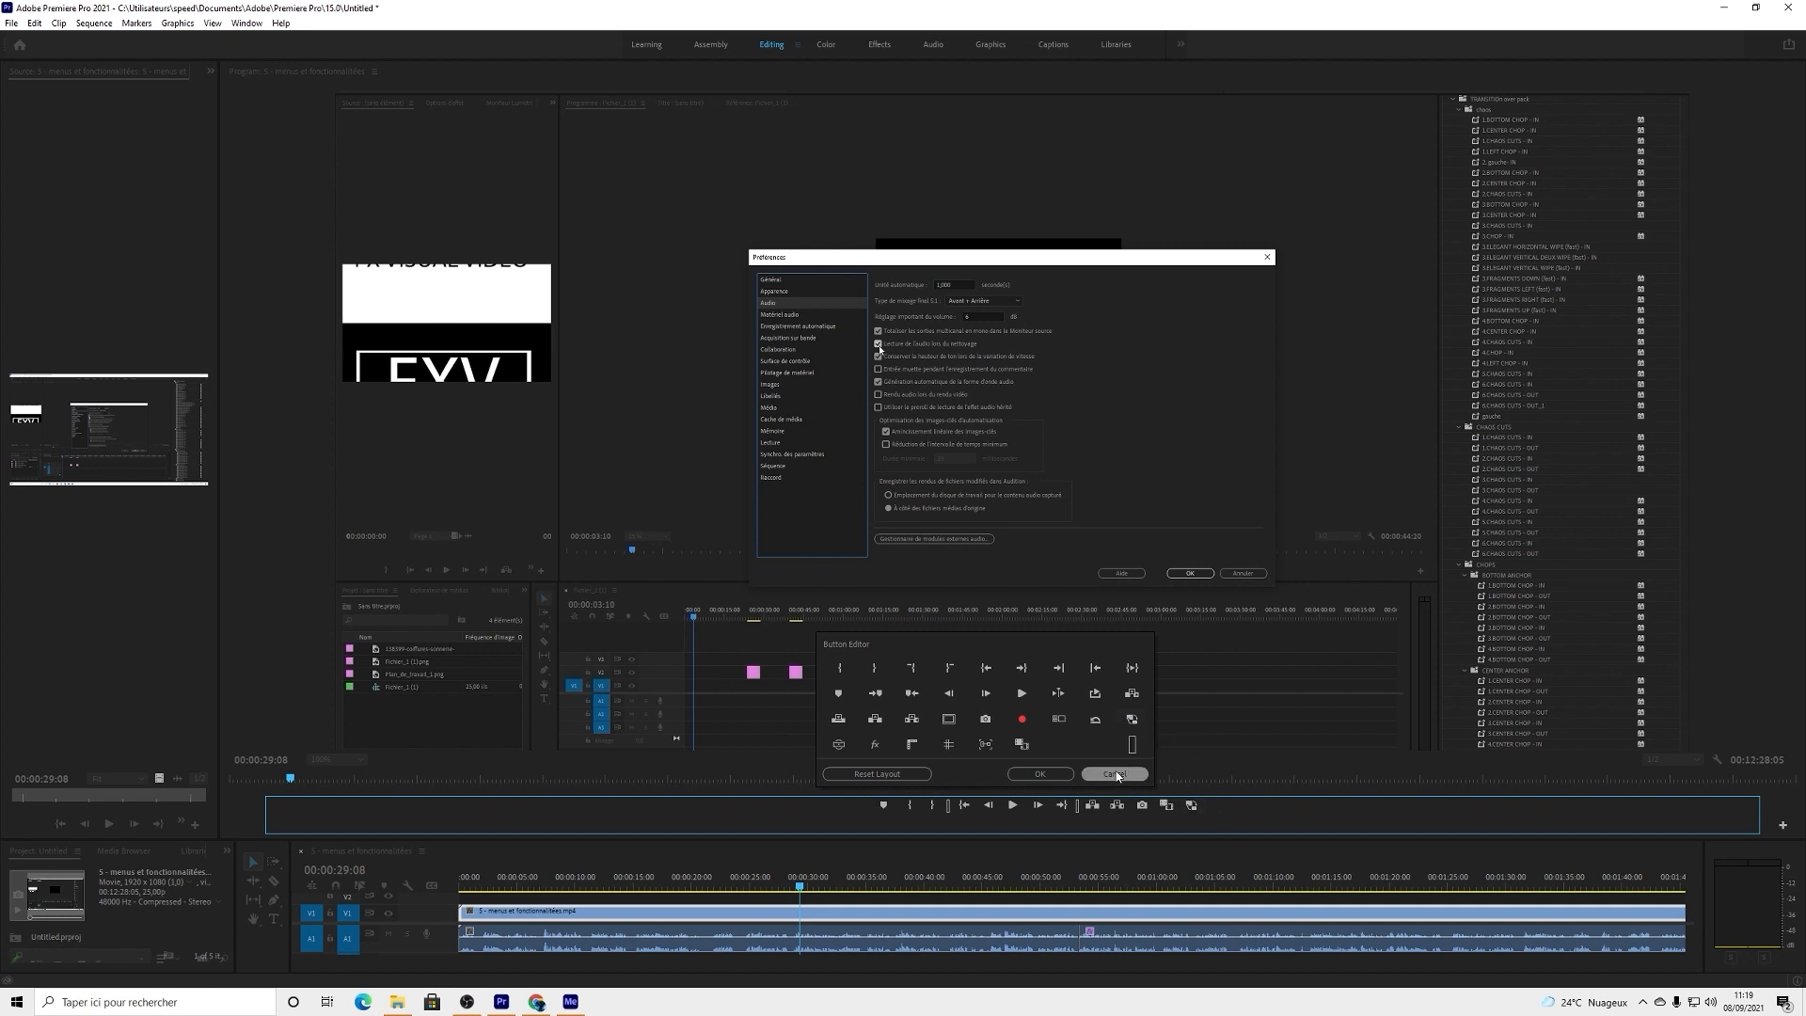
pyautogui.click(1040, 774)
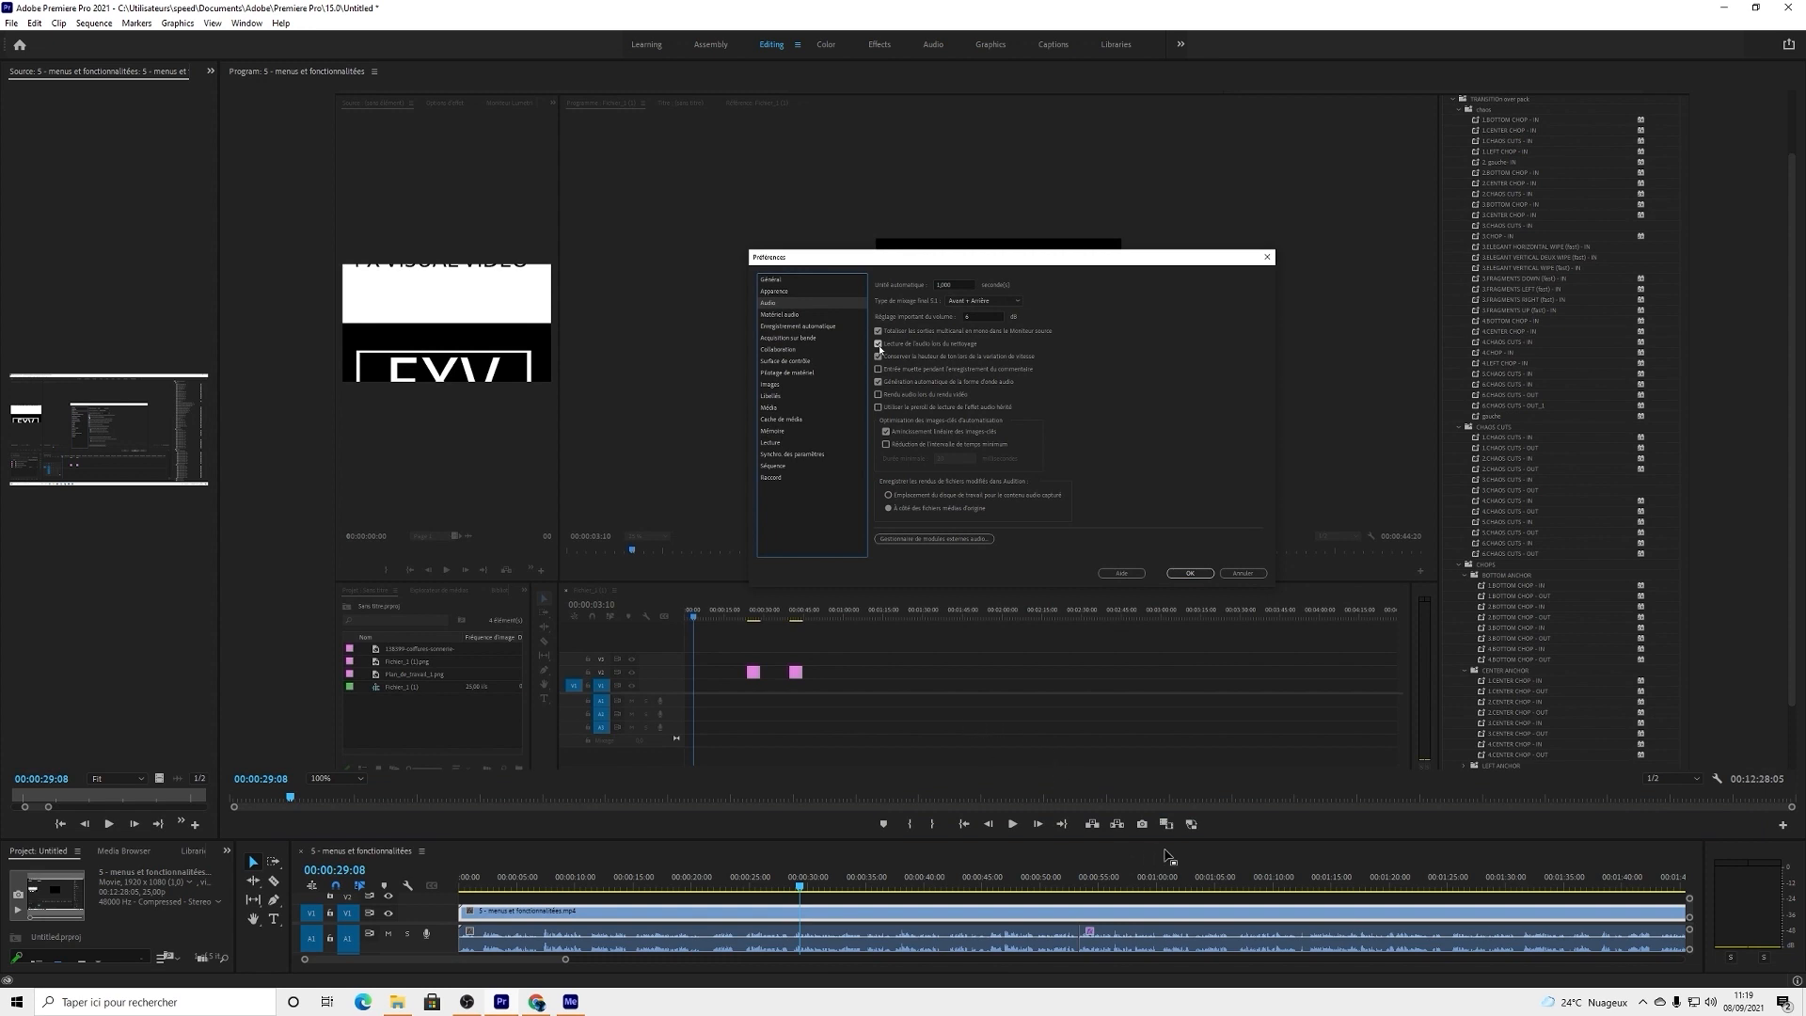
pyautogui.click(1191, 824)
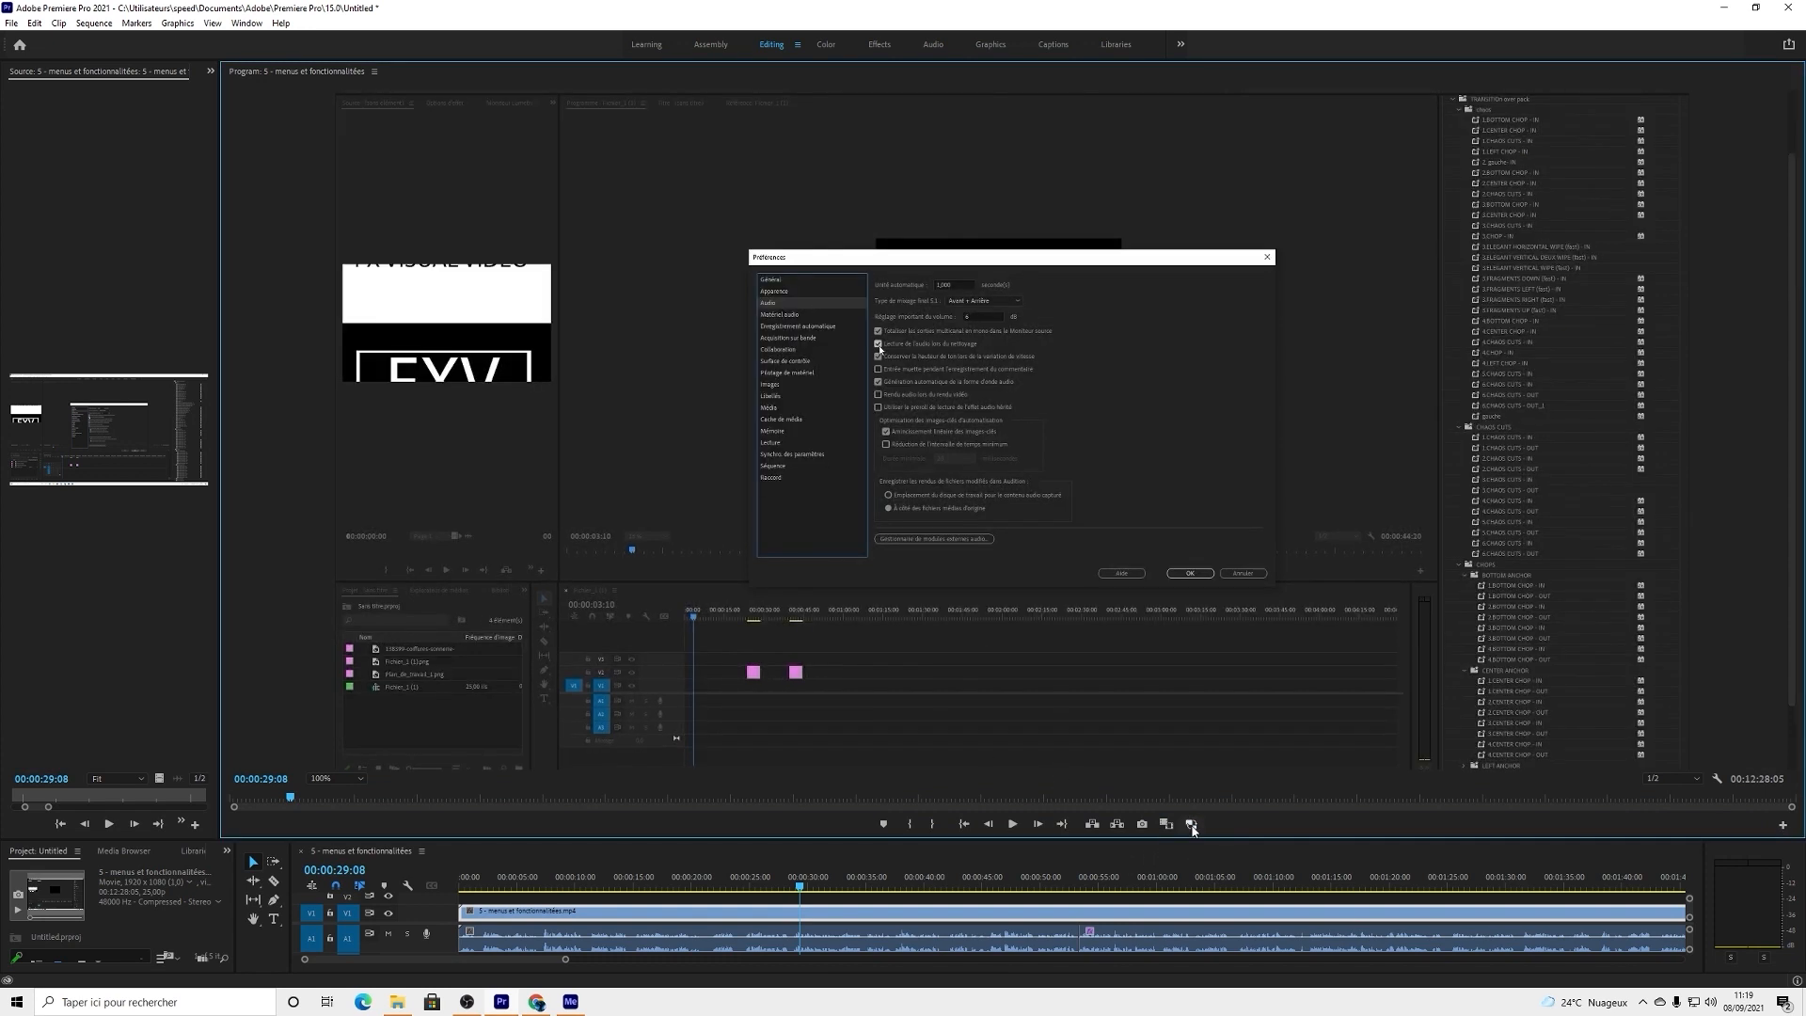
pyautogui.click(1192, 825)
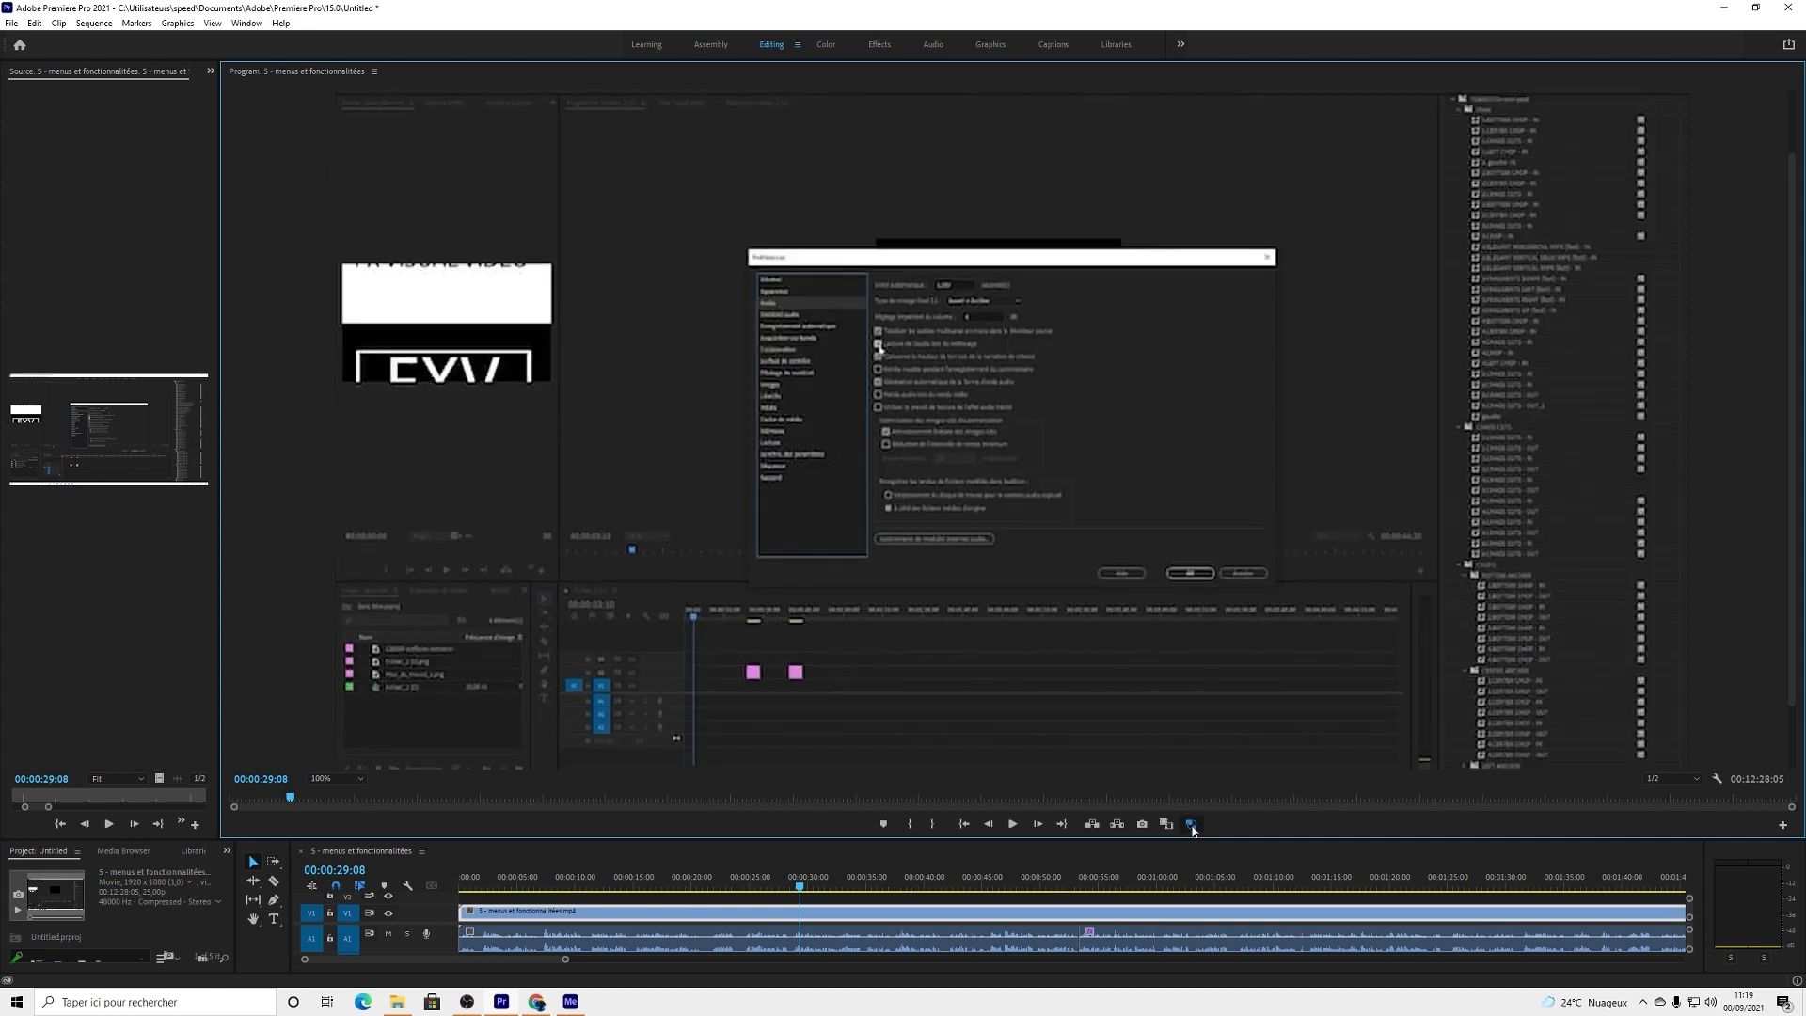
pyautogui.click(1192, 825)
# Step: Give the timeline more height again and render the sequence from In to Out
pyautogui.moveTo(1149, 840); pyautogui.dragTo(1138, 660)
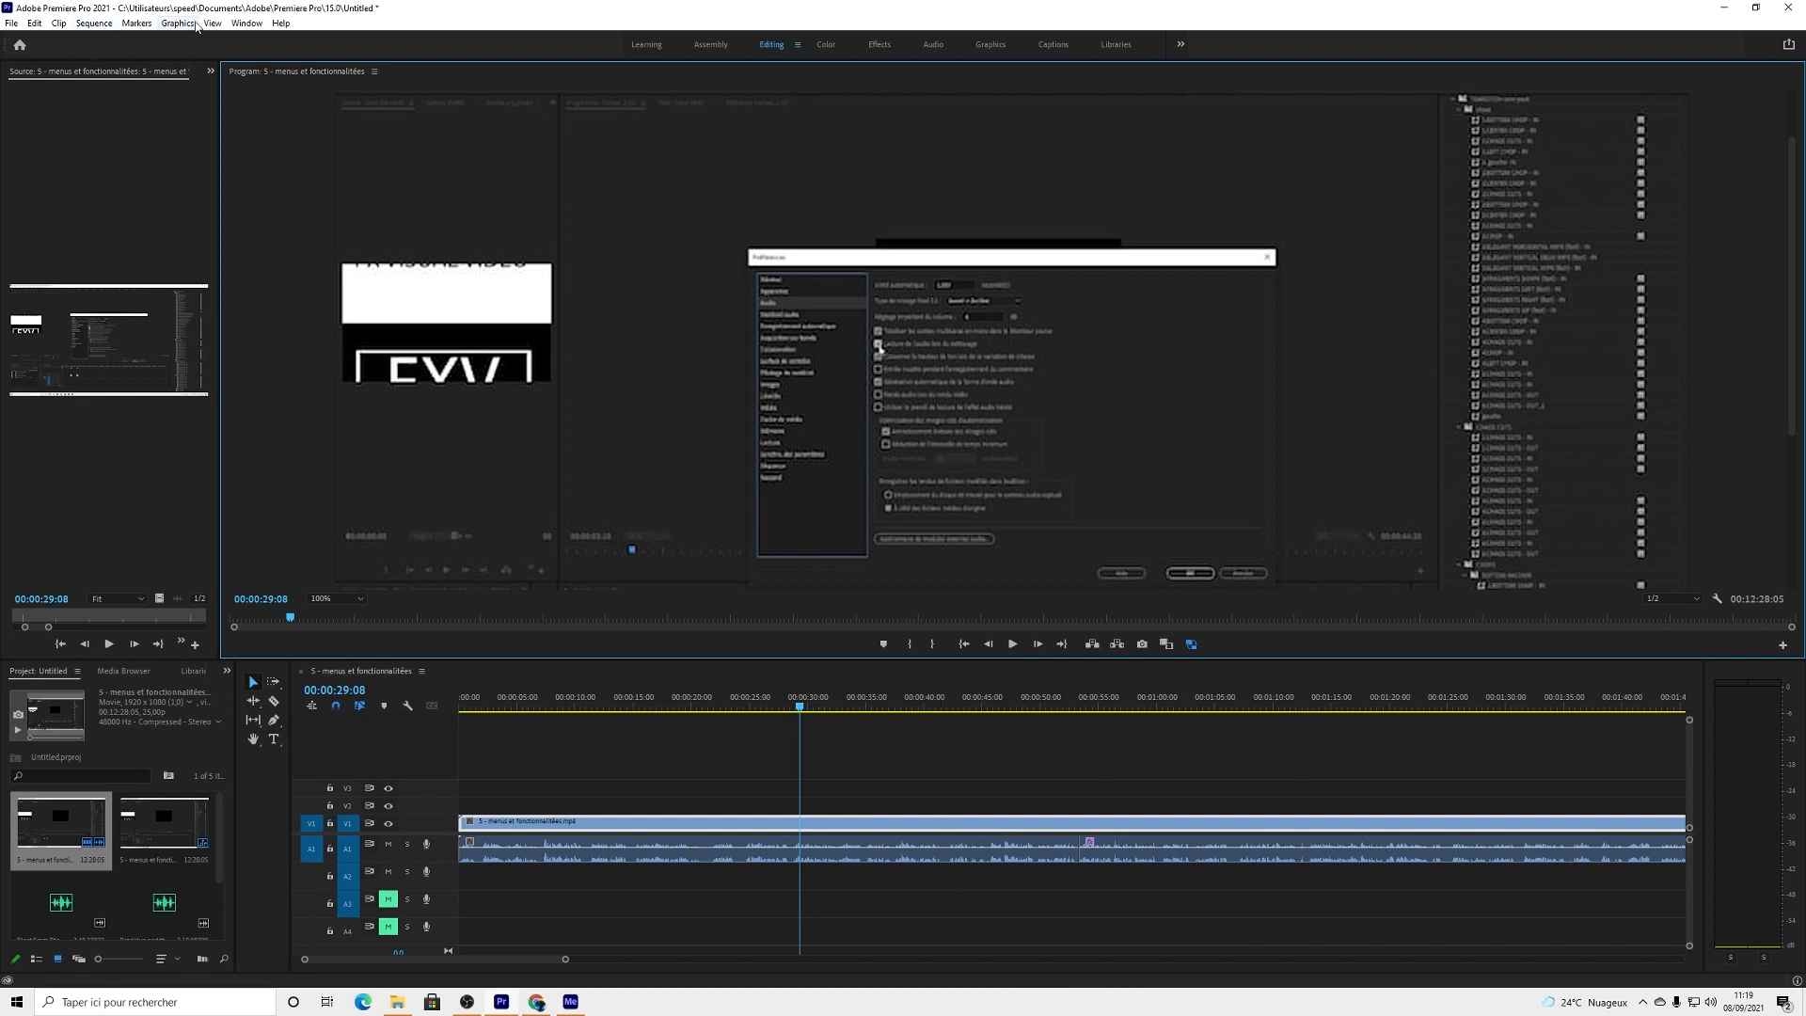
pyautogui.click(92, 23)
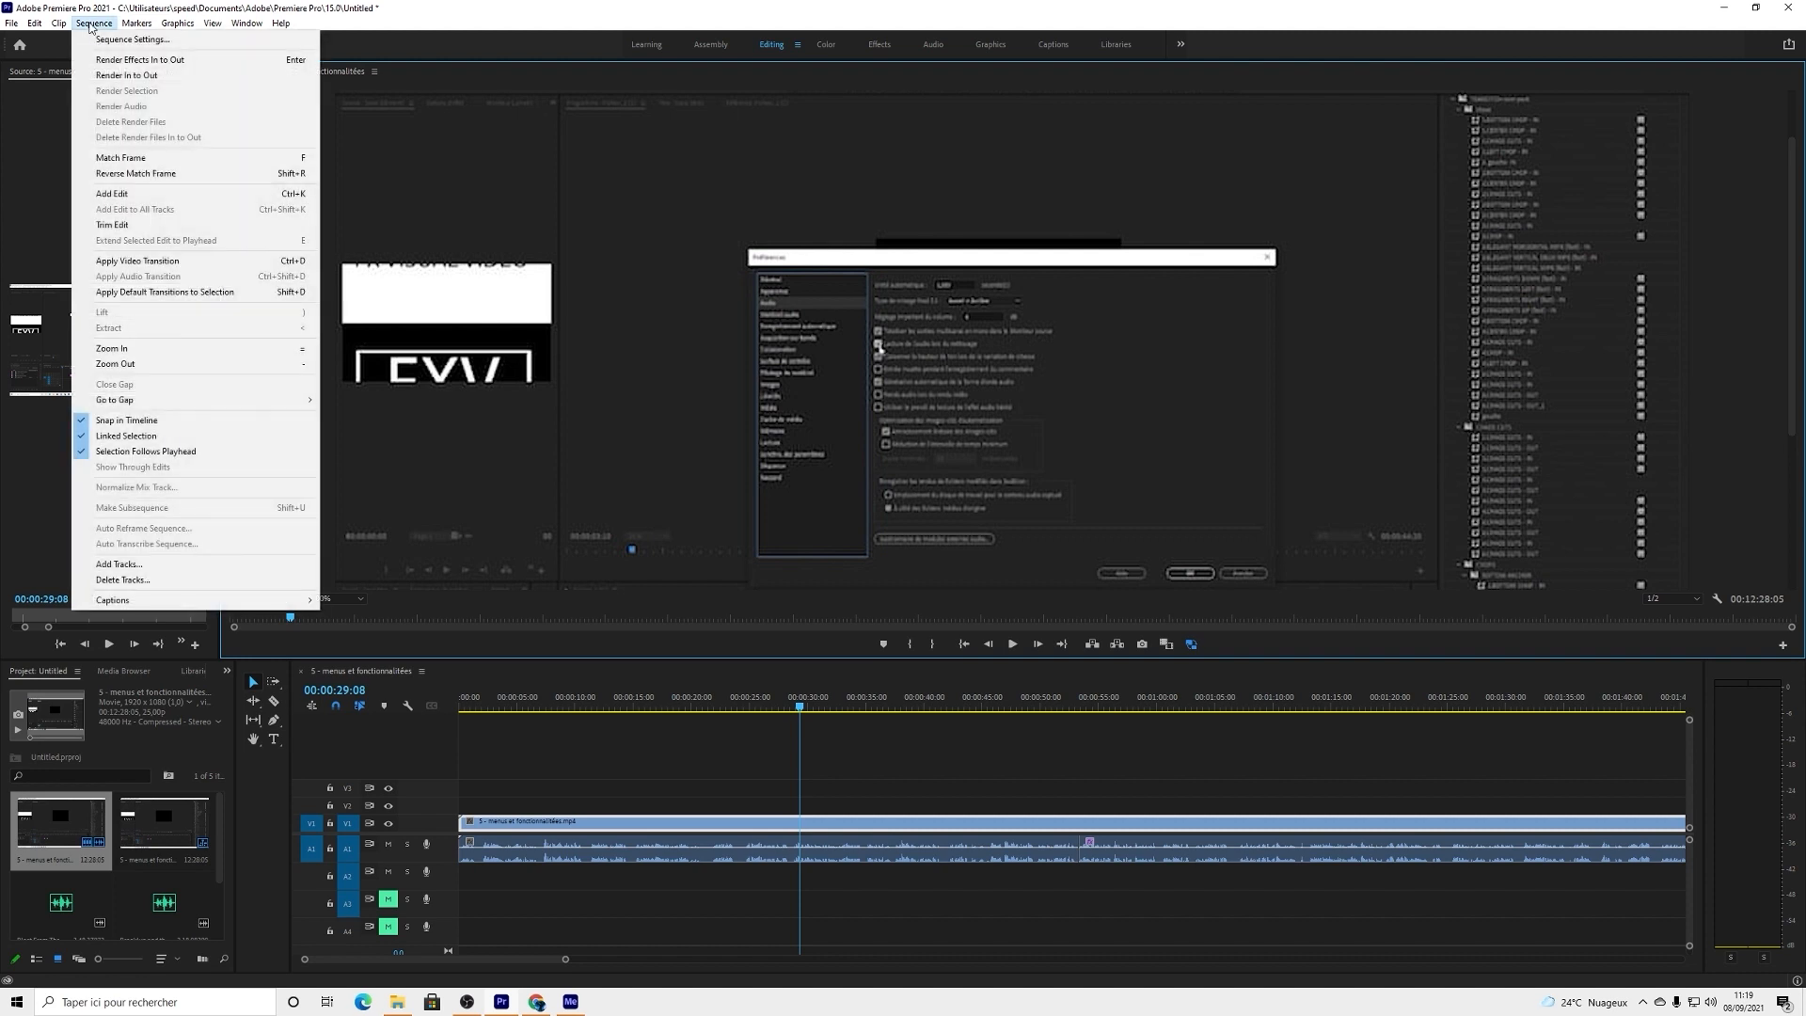
pyautogui.click(134, 75)
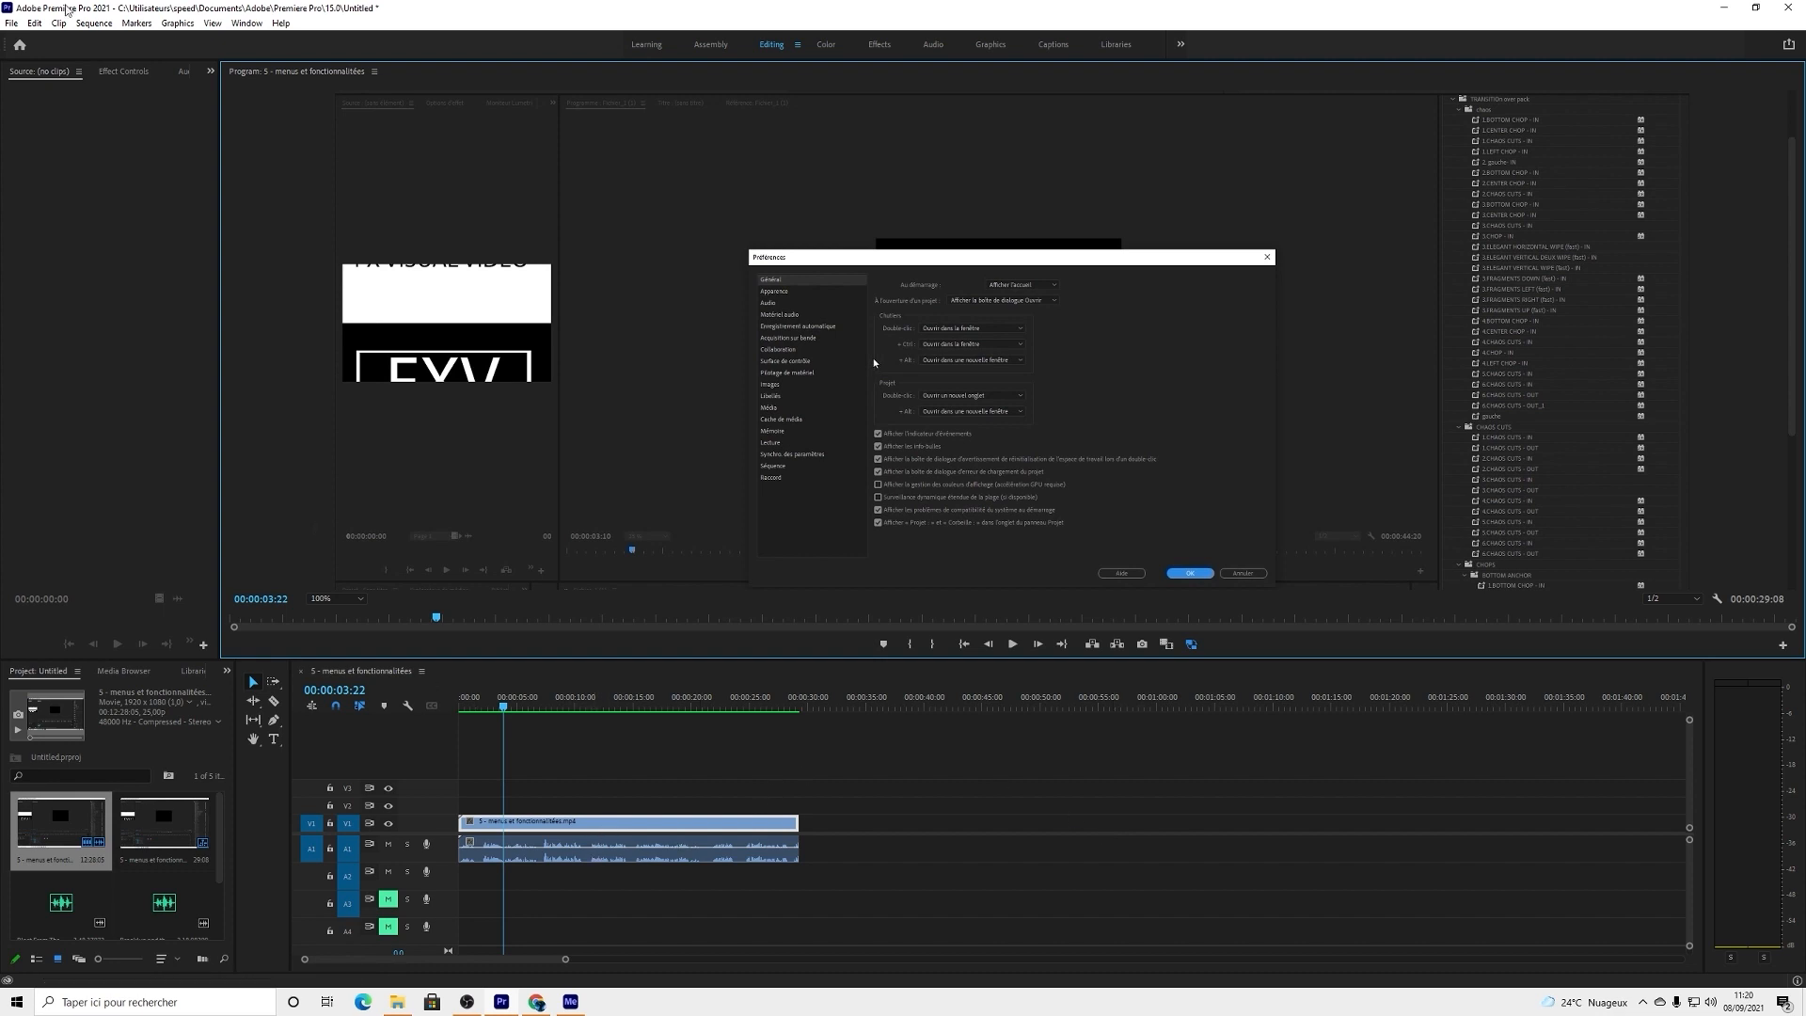
pyautogui.click(93, 23)
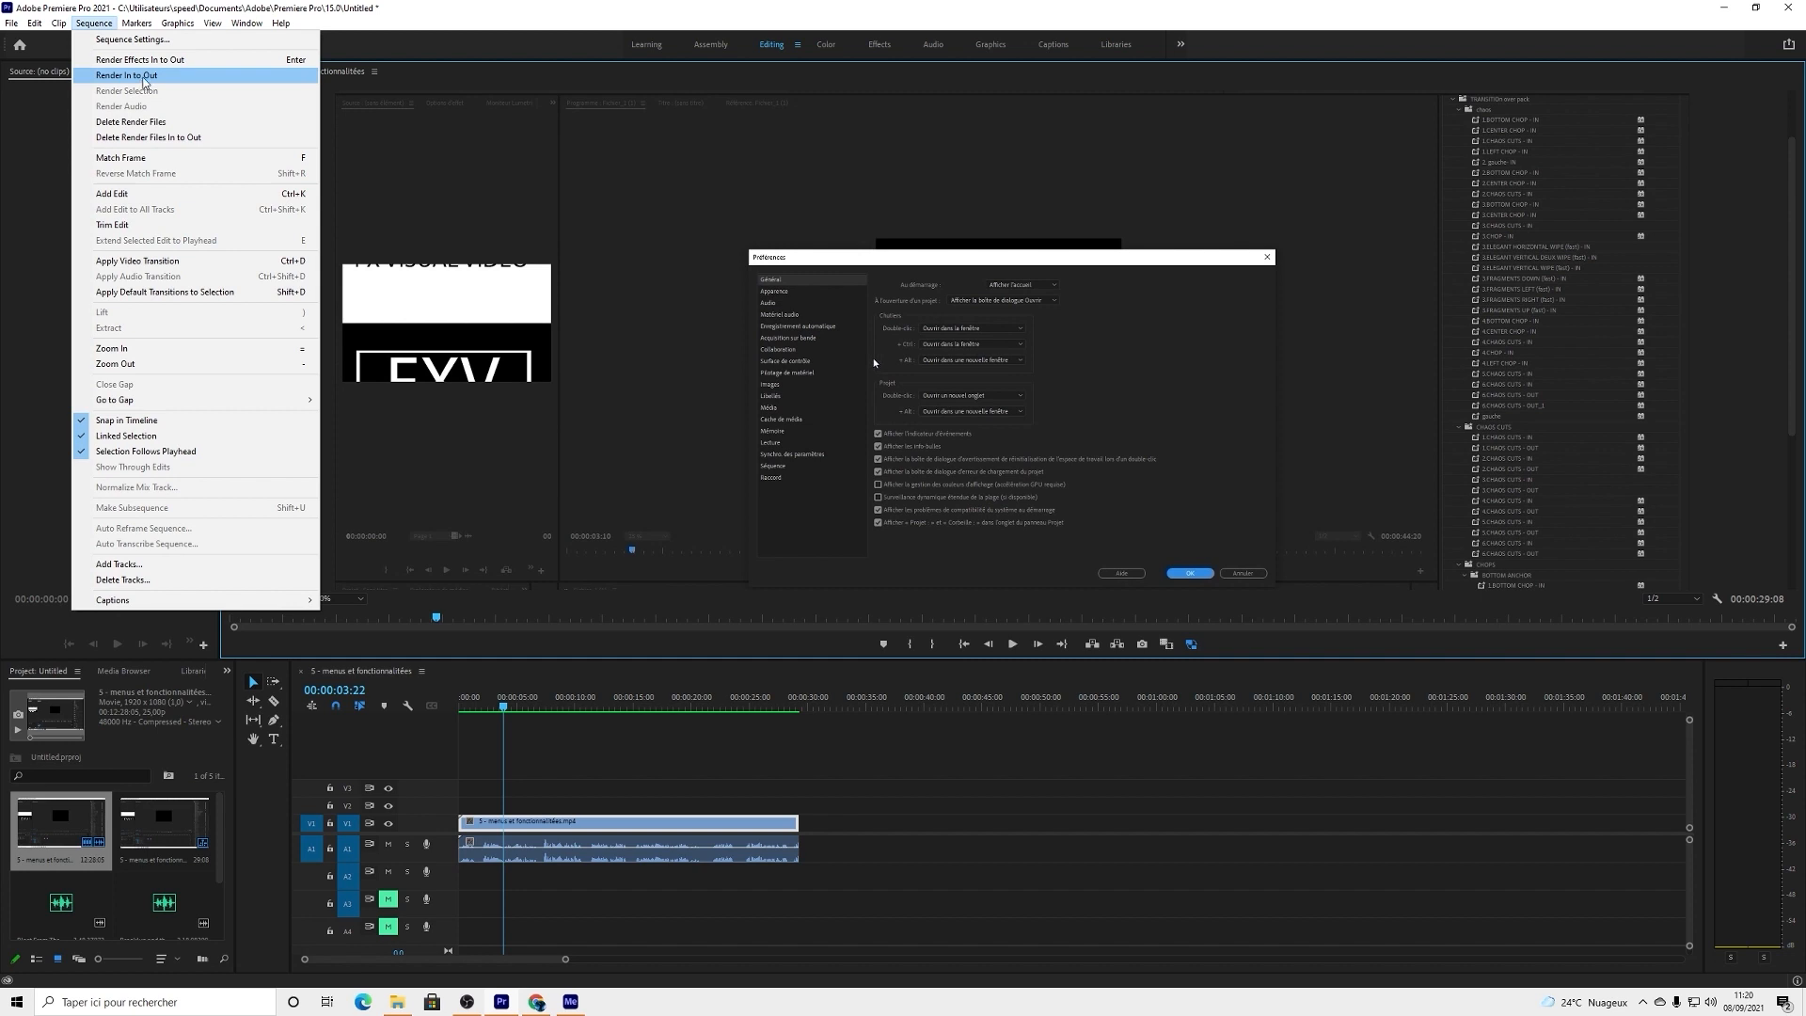
pyautogui.click(143, 75)
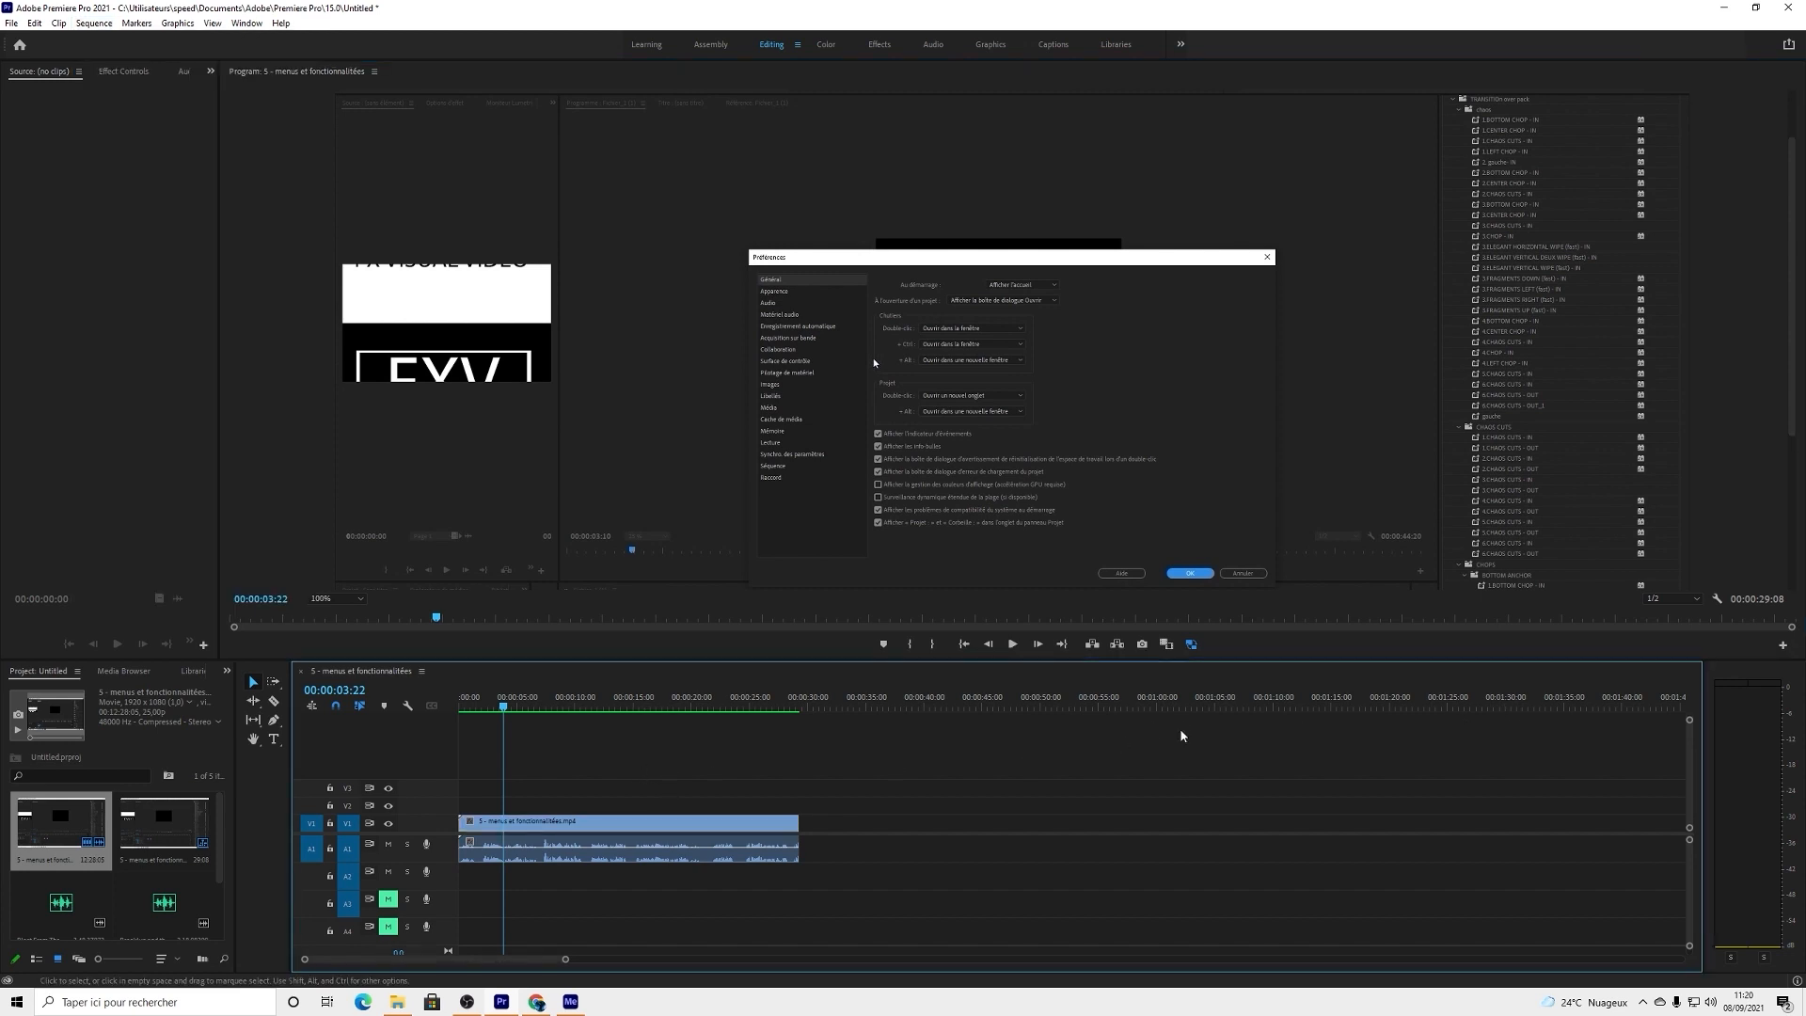